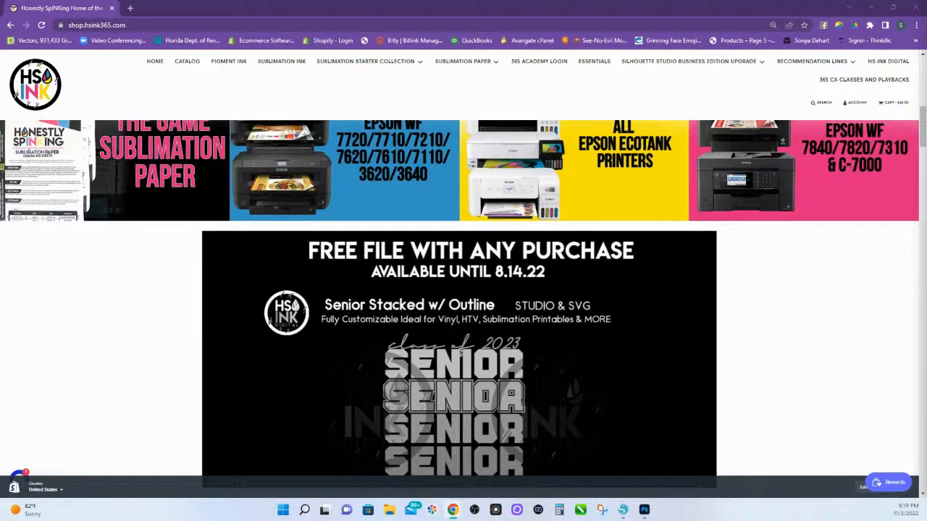
scroll(877, 280, "down", 3)
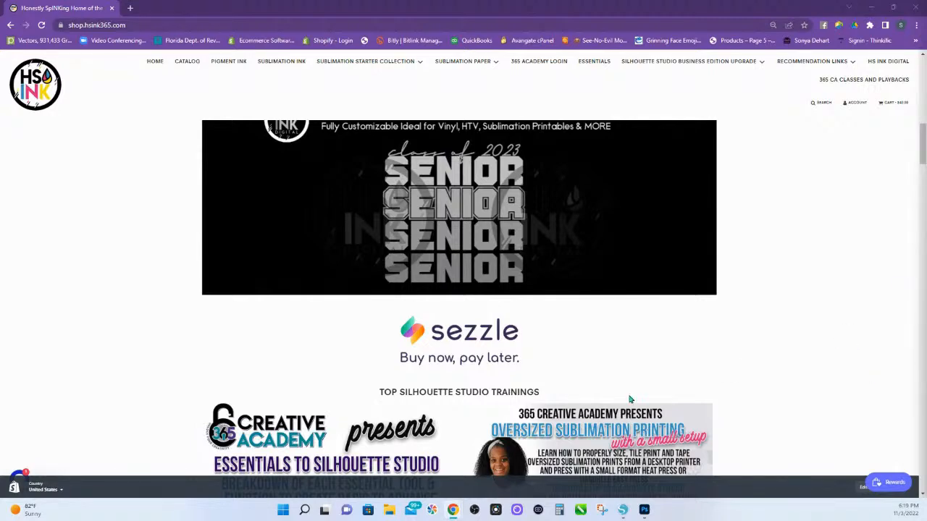
scroll(630, 399, "down", 3)
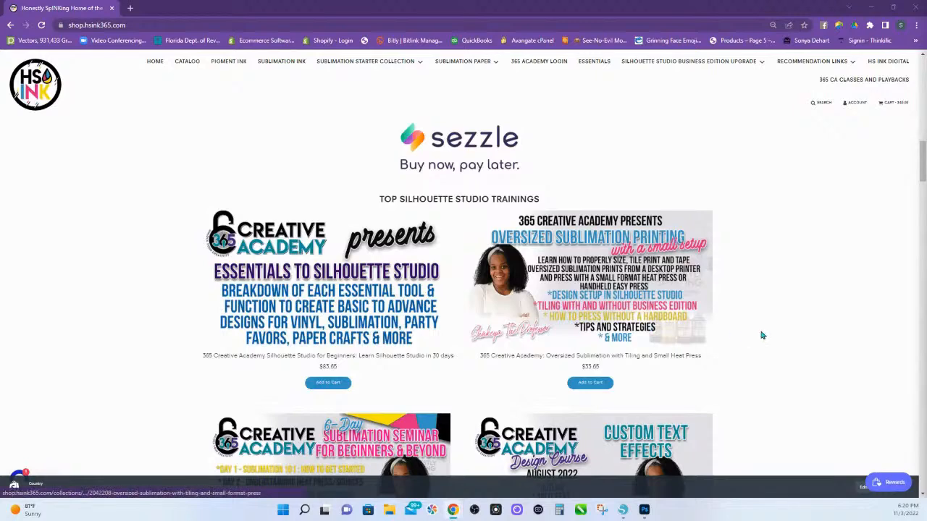
scroll(764, 335, "down", 2)
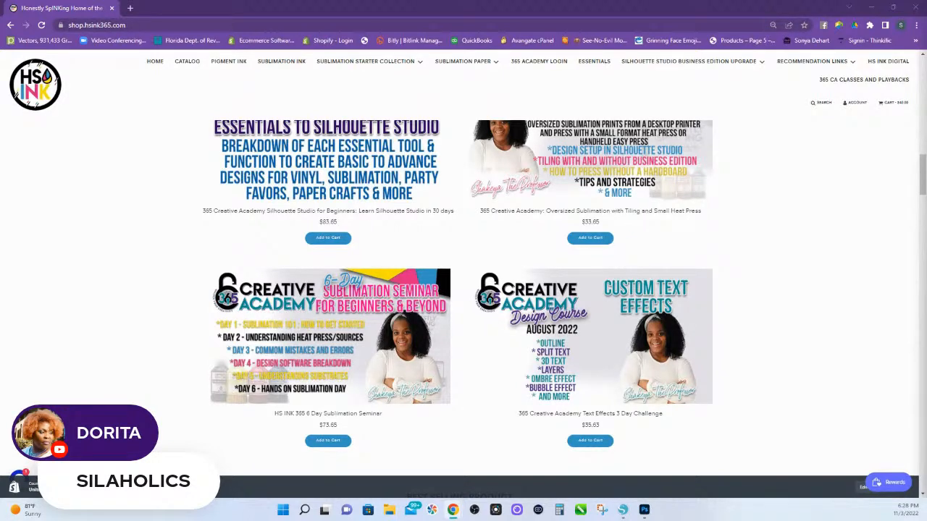
Step: In a new Silhouette Studio document, draw a star about 7.07 × 6.75 in and a rectangle about 11.41 × 9.95 in around it
left_click(623, 510)
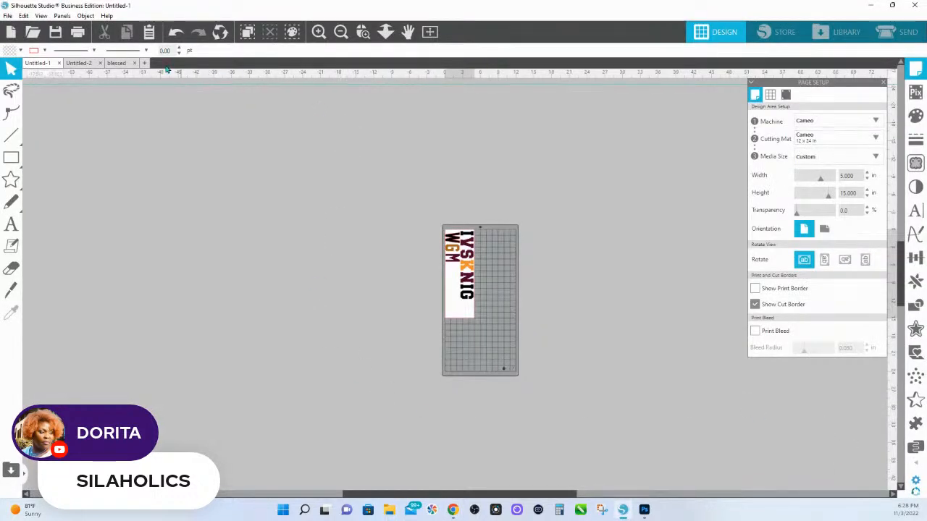
left_click(144, 63)
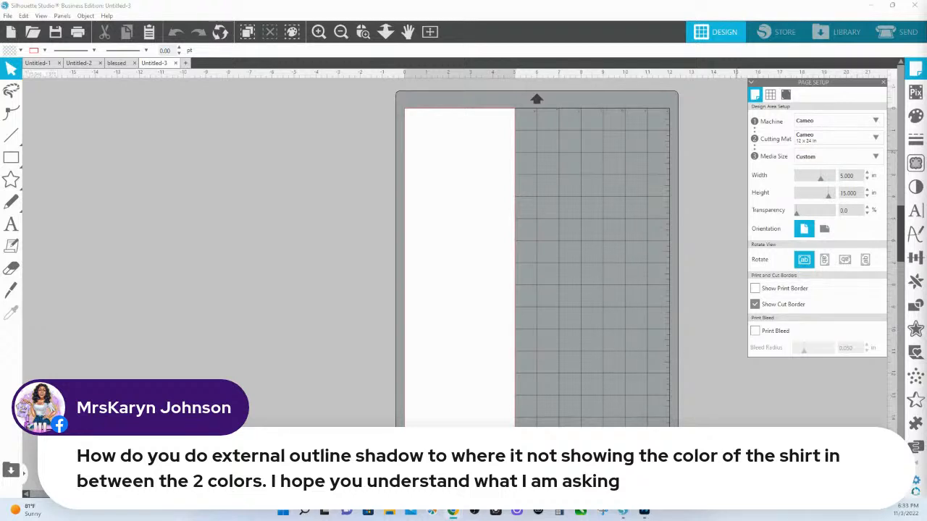
left_click(11, 179)
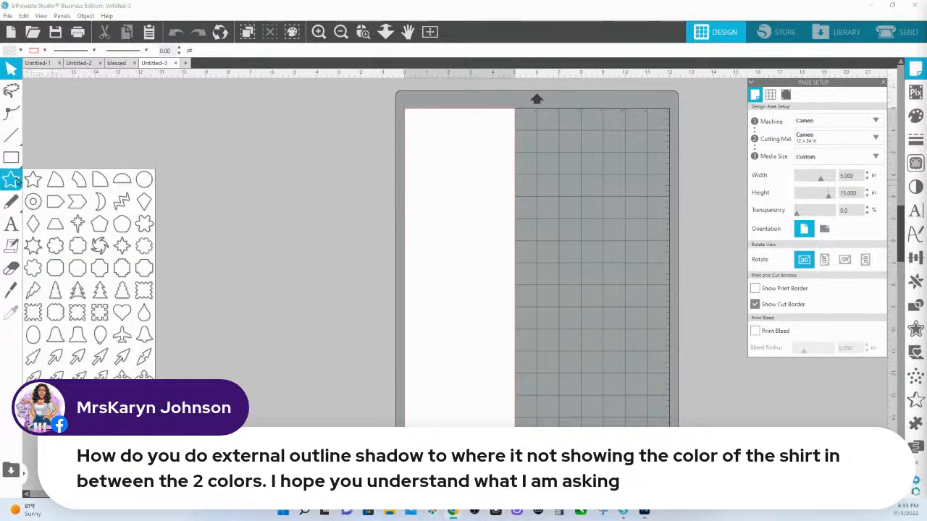
left_click_drag(283, 196, 282, 226)
left_click(11, 157)
left_click_drag(152, 105, 407, 328)
Step: Fill the rectangle with light orange and send it to the back behind the star
left_click(916, 115)
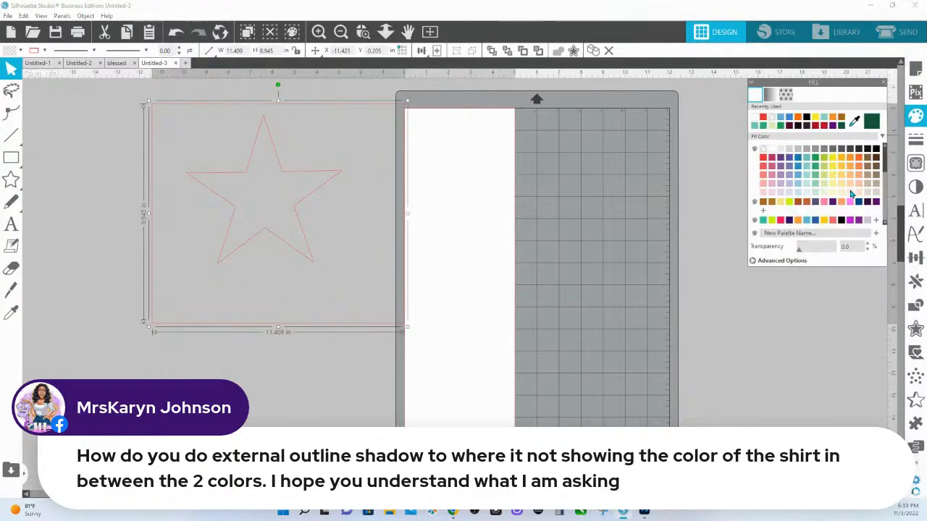
left_click(844, 167)
right_click(321, 171)
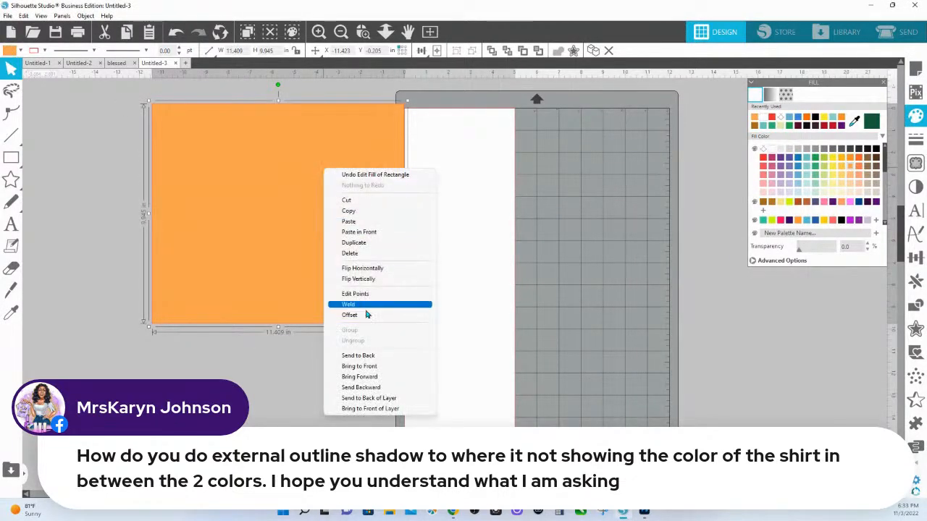
left_click(352, 355)
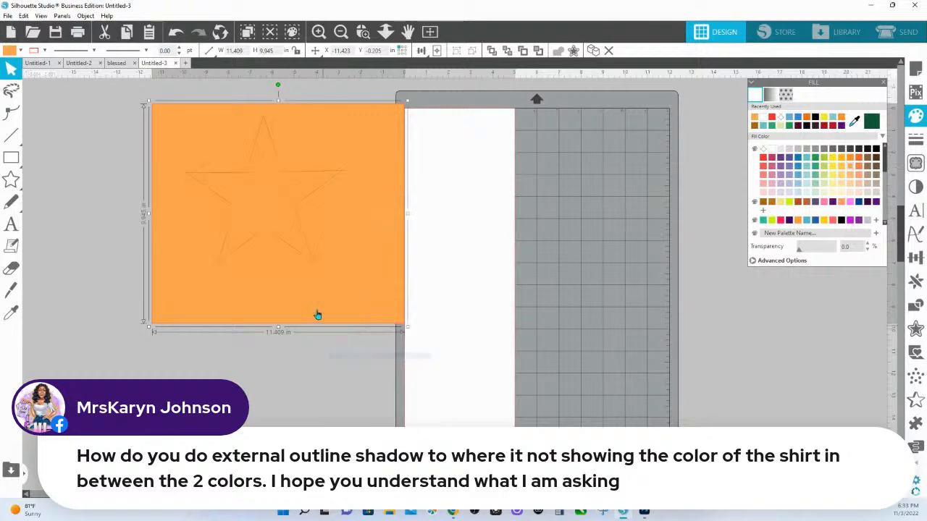
Step: Fill the star with pink and move it nearer the centre of the orange rectangle
left_click(310, 265)
left_click(830, 203)
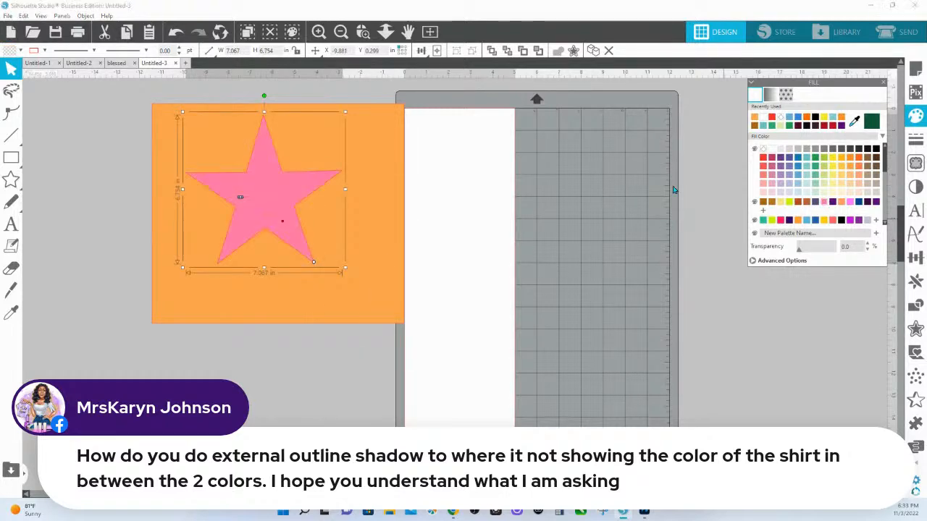
right_click(294, 188)
left_click(323, 363)
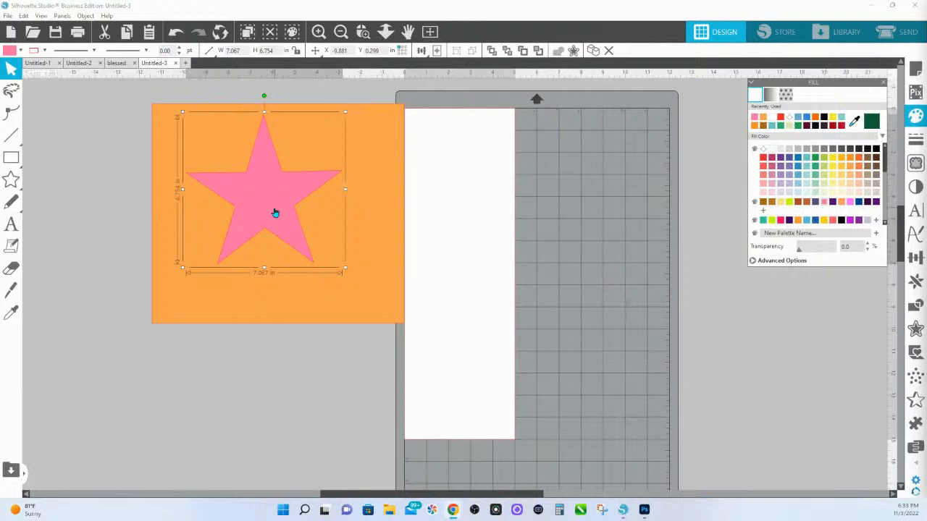
left_click_drag(275, 211, 288, 229)
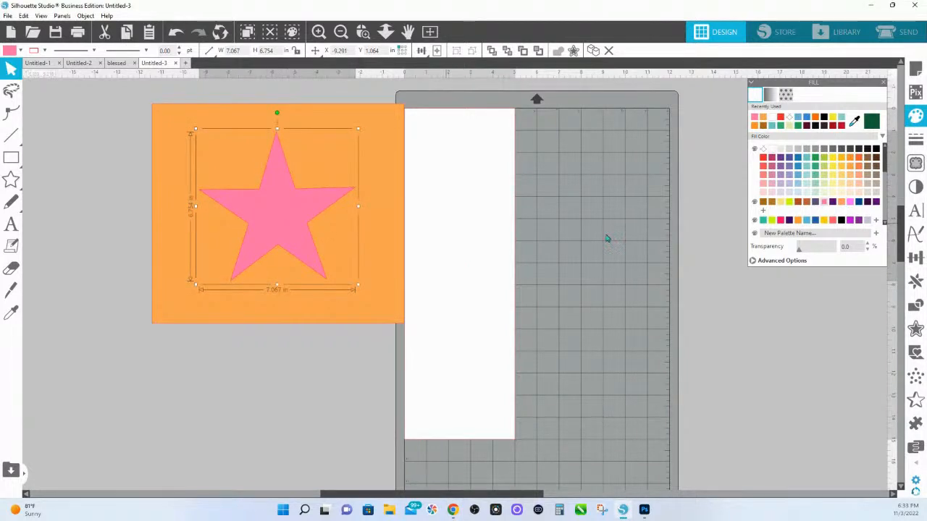
Step: Add a black-filled external offset around the pink star and recentre the star on it
left_click(907, 332)
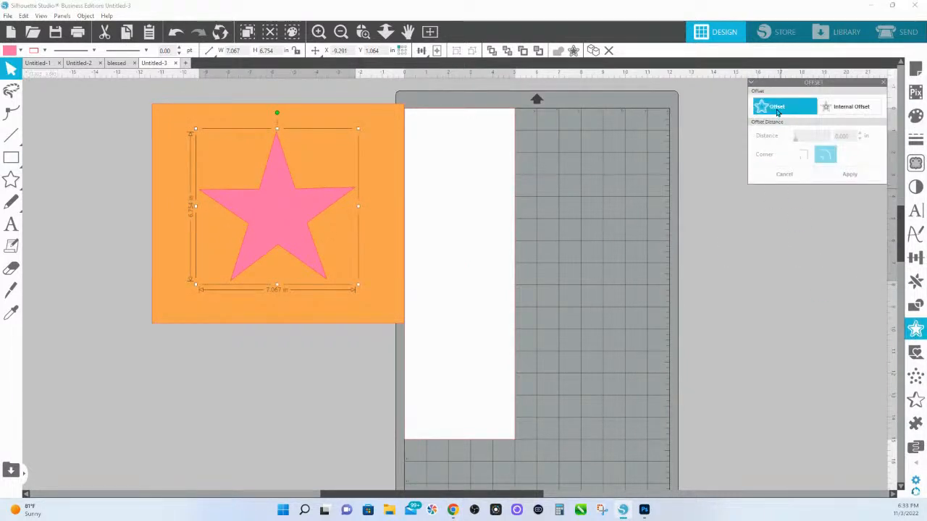
left_click(777, 109)
left_click(916, 116)
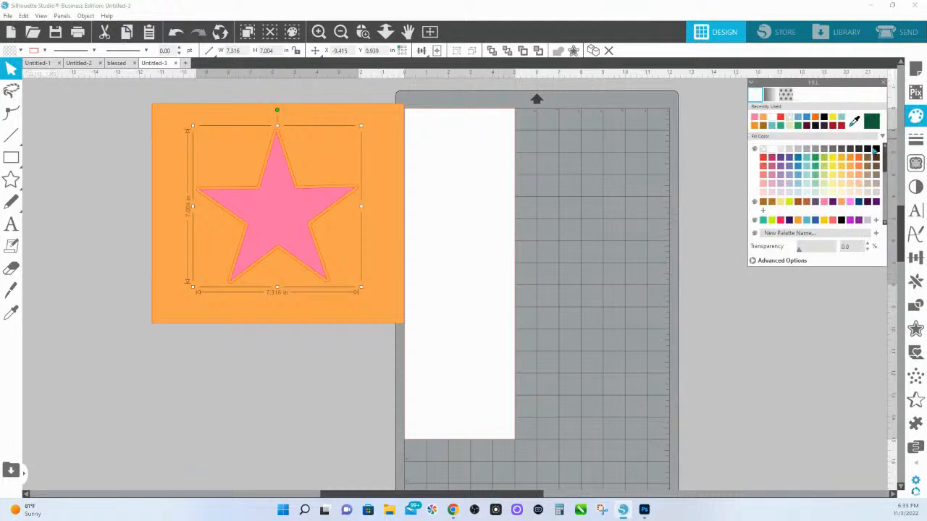
left_click(875, 148)
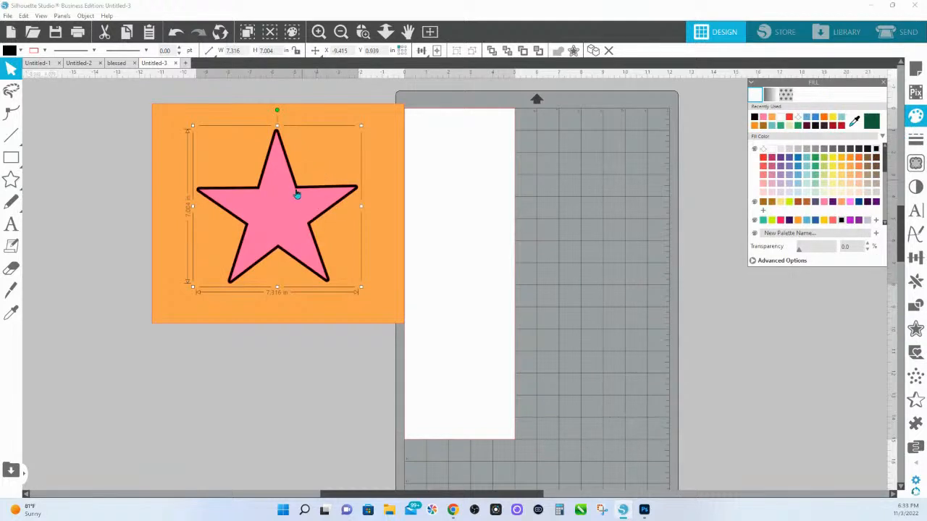
mouse_move(280, 216)
left_mouse_down()
mouse_move(522, 326)
mouse_move(596, 334)
mouse_move(263, 222)
mouse_move(290, 219)
left_mouse_up()
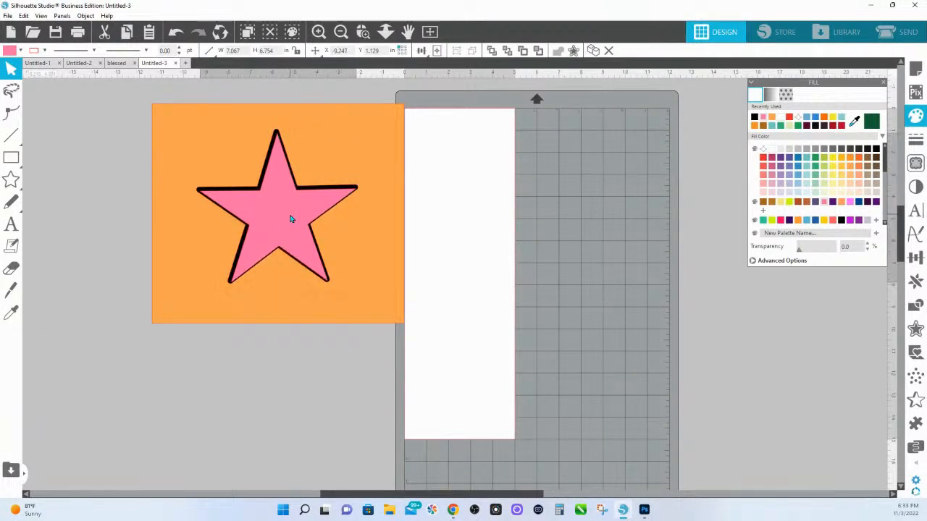
left_click_drag(289, 218, 289, 219)
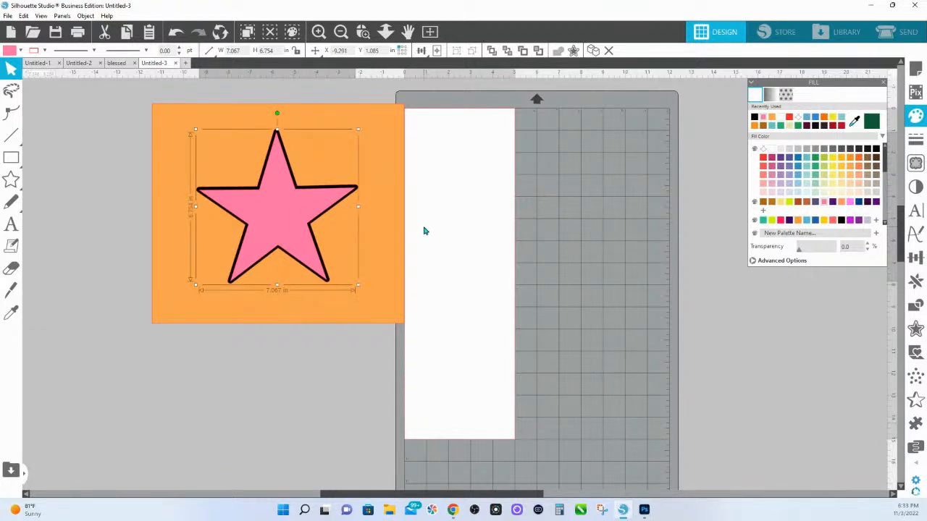
Step: Add a wider external offset with rounded corners around the pink star, about 8.05 × 7.73 in, and fill it purple
left_click(914, 330)
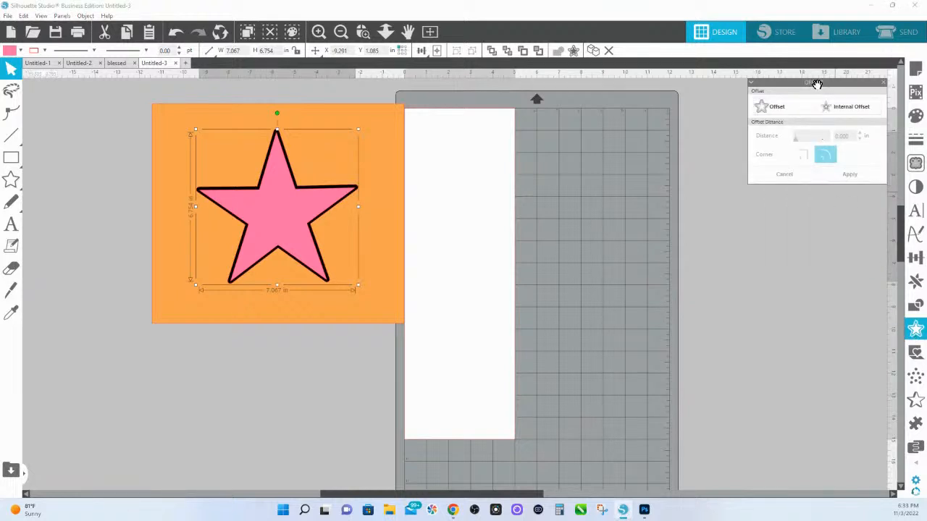
left_click_drag(817, 84, 708, 92)
left_click(663, 123)
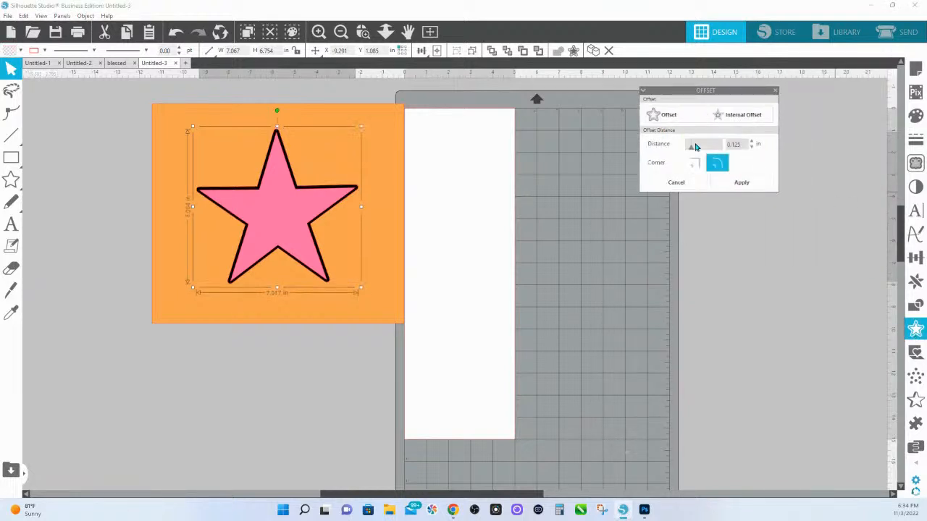
left_click_drag(730, 151, 704, 155)
left_click(742, 182)
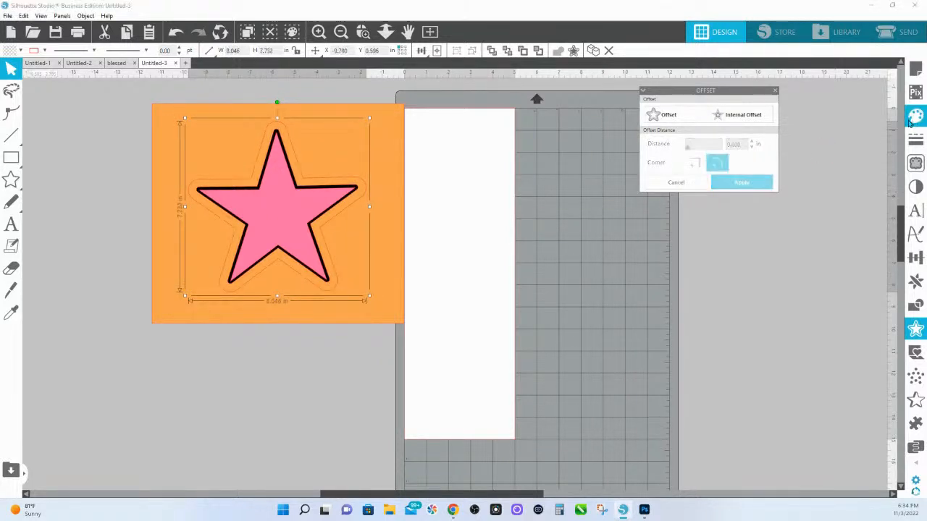
left_click(916, 116)
left_click(784, 159)
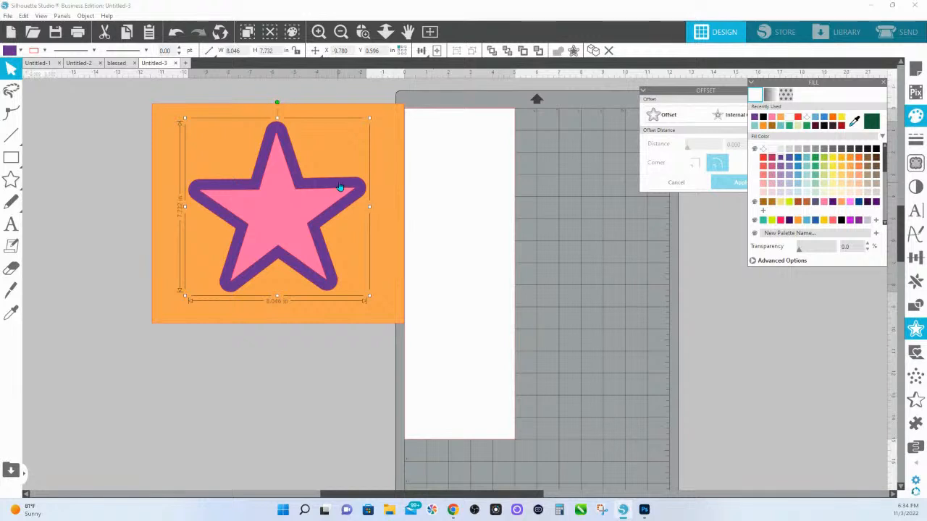
Step: Send the purple offset and orange rectangle to the back, behind the black and pink stars
left_click(373, 143)
right_click(373, 143)
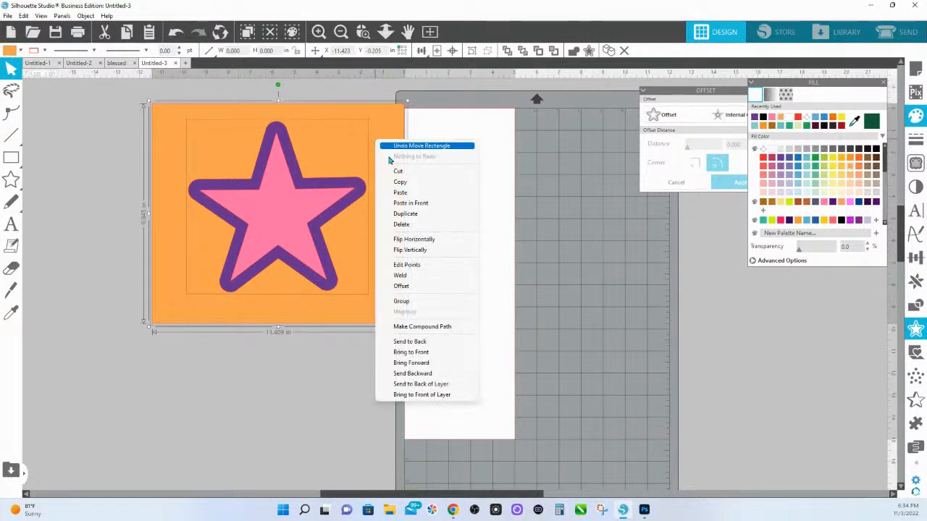
left_click(424, 343)
left_click(480, 227)
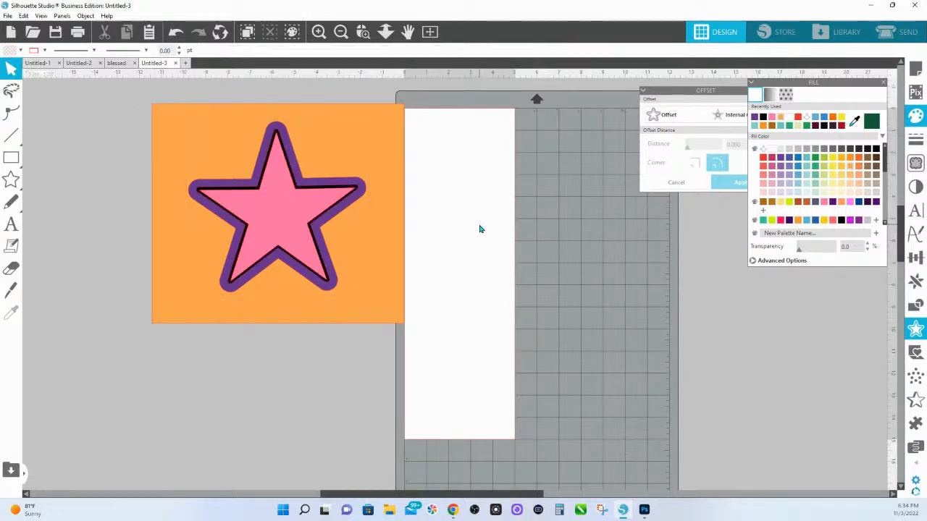
left_click(293, 223)
left_click(590, 242)
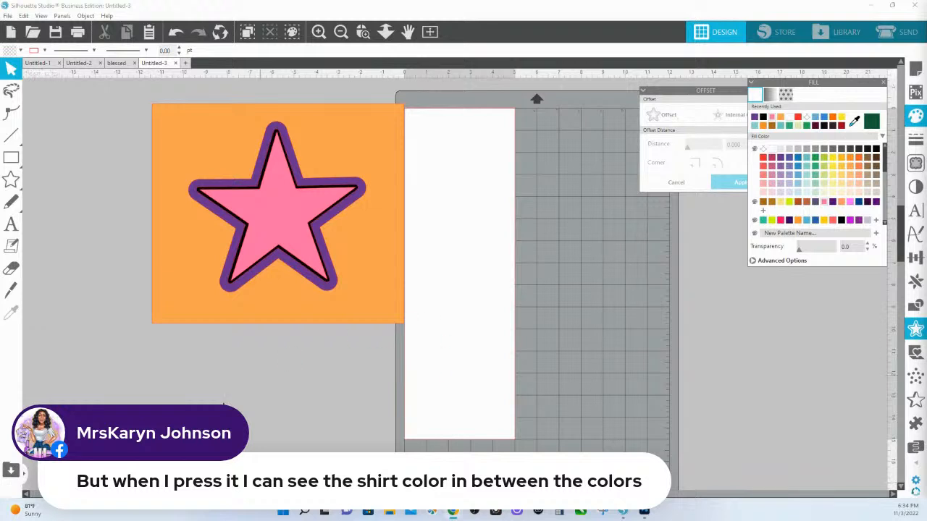
Step: Separate the layers by moving the pink star below the orange rectangle, the black star onto the mat and the purple star beside the rectangle
left_click_drag(273, 190, 282, 357)
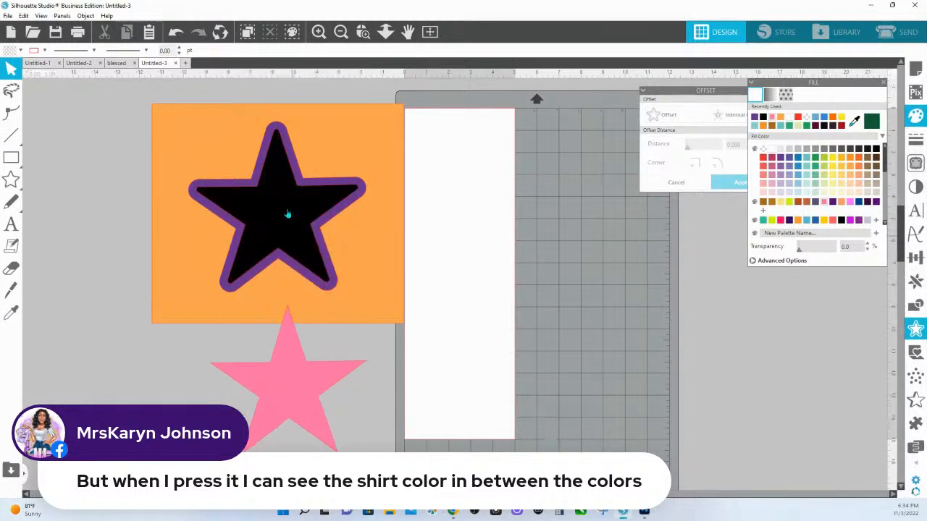
left_click_drag(273, 226, 593, 275)
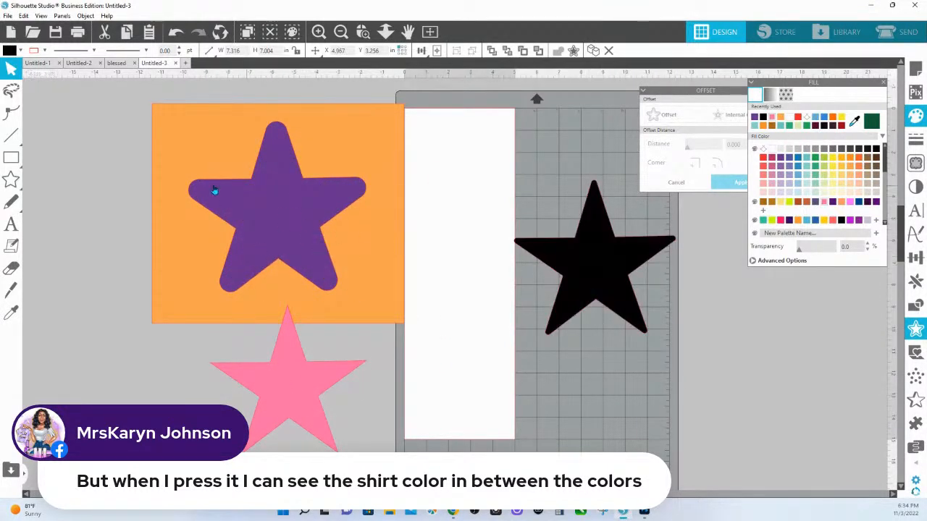
left_click_drag(286, 235, 25, 391)
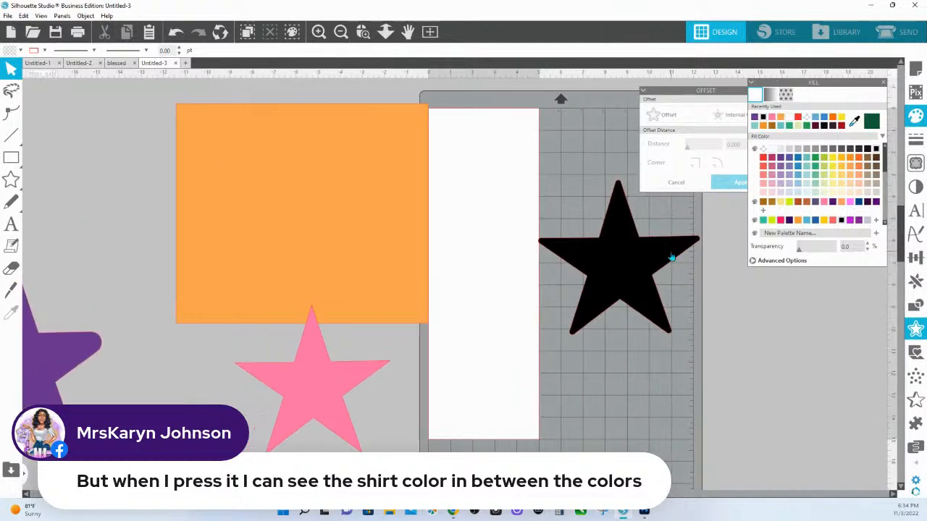
Step: Stack the black and pink stars on the orange rectangle again and cut the pink shape out of the black one with Subtract All
left_click_drag(673, 257, 310, 230)
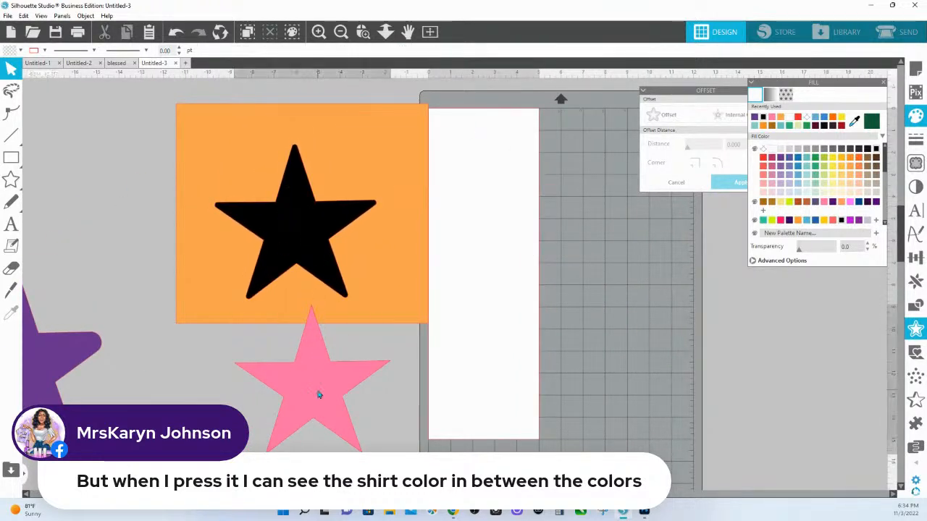
left_click_drag(315, 398, 301, 238)
left_click(334, 219)
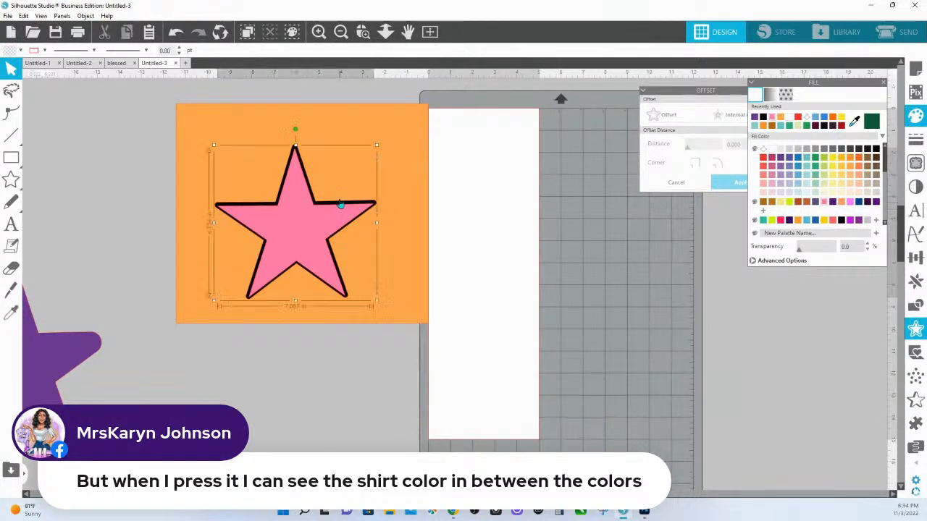
left_click(915, 305)
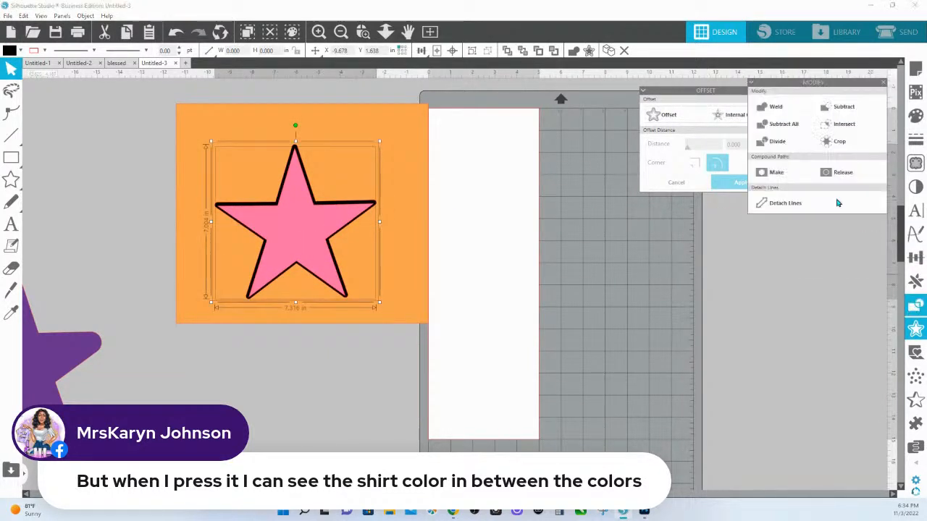
left_click(778, 126)
Step: Move the pink star off the hollow black outline, shift the outline slightly, and place the pink star back inside it
left_click_drag(343, 279, 500, 398)
left_click_drag(271, 210, 268, 206)
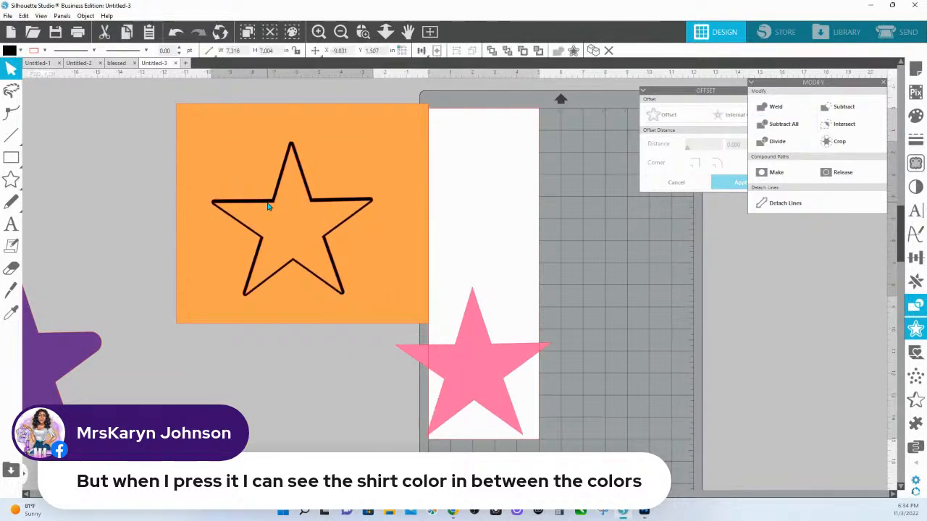
left_click_drag(449, 325, 307, 229)
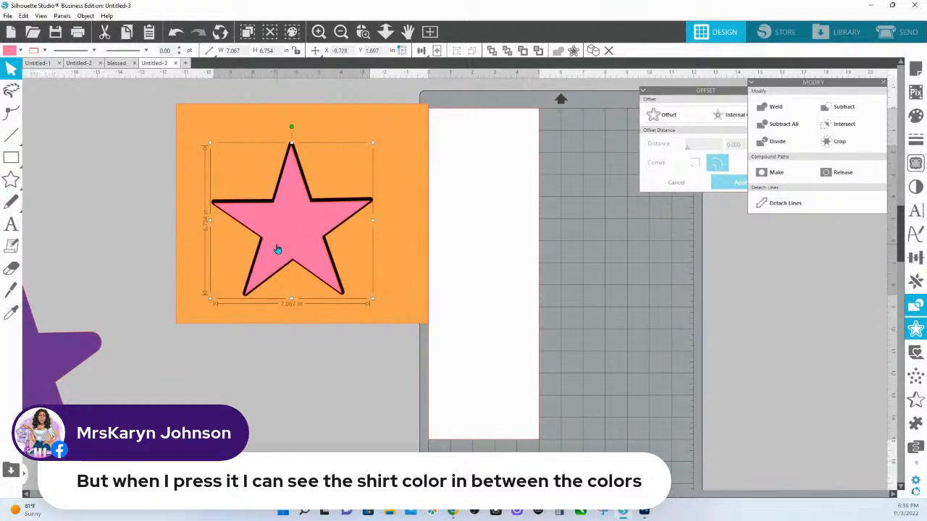
Step: Move the pink star below the orange rectangle and release the black outline's compound path
left_click_drag(290, 243, 407, 398)
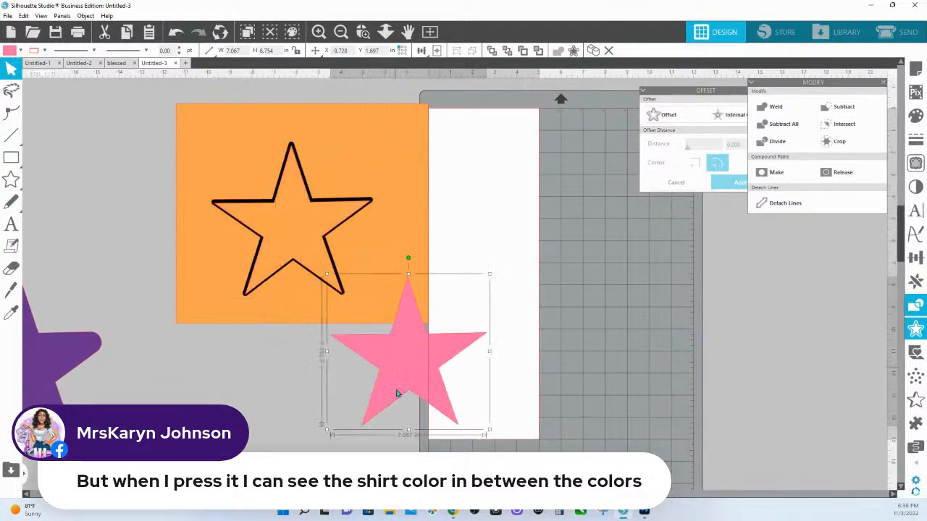
left_click(275, 205)
right_click(274, 204)
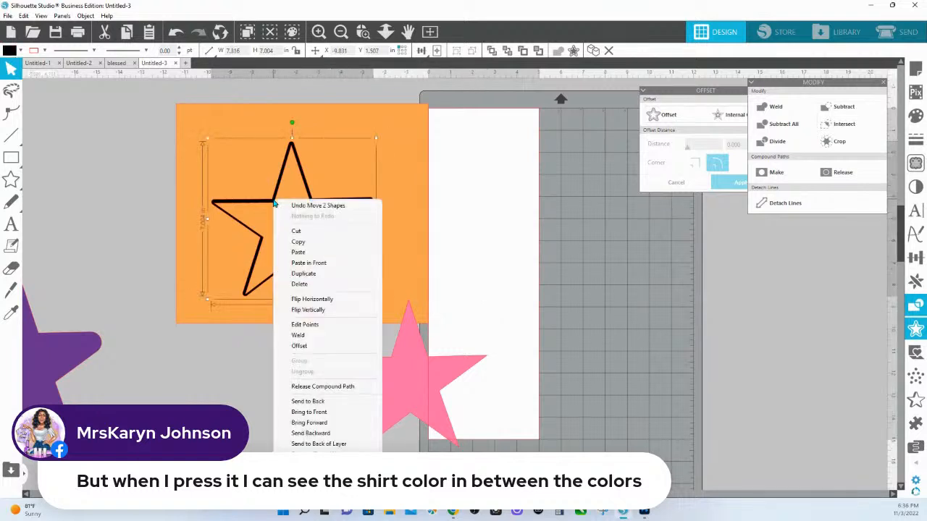
left_click(321, 386)
Step: Weld the released black shapes into one solid star and place the pink star centred on top of it
right_click(307, 232)
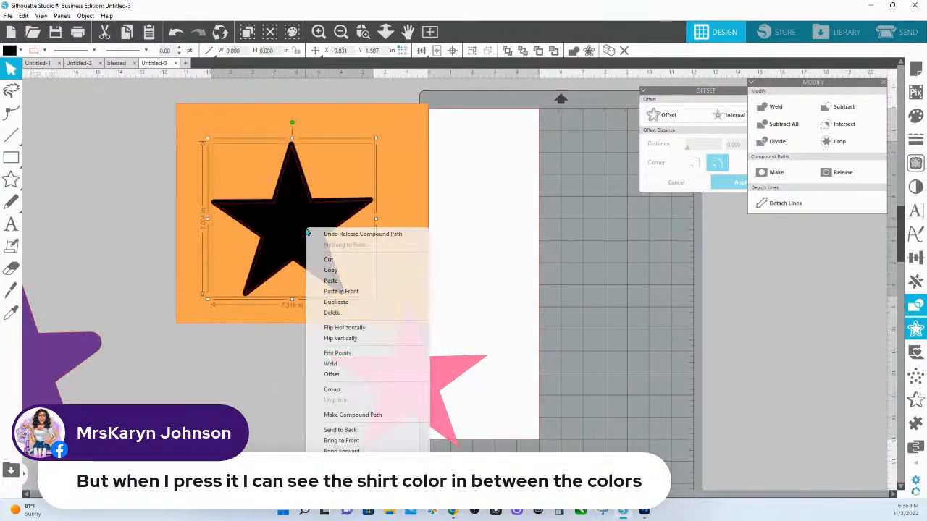
left_click(331, 364)
left_click_drag(420, 369, 305, 224)
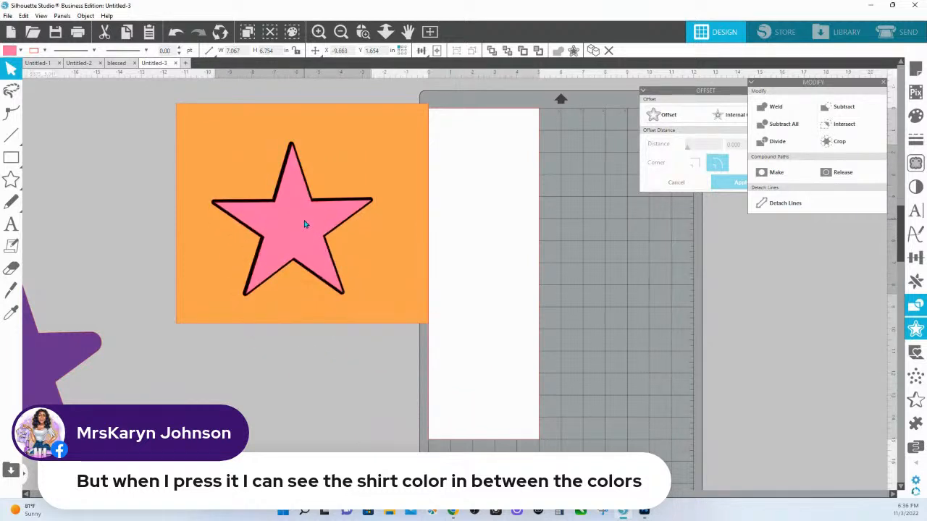
key("Escape")
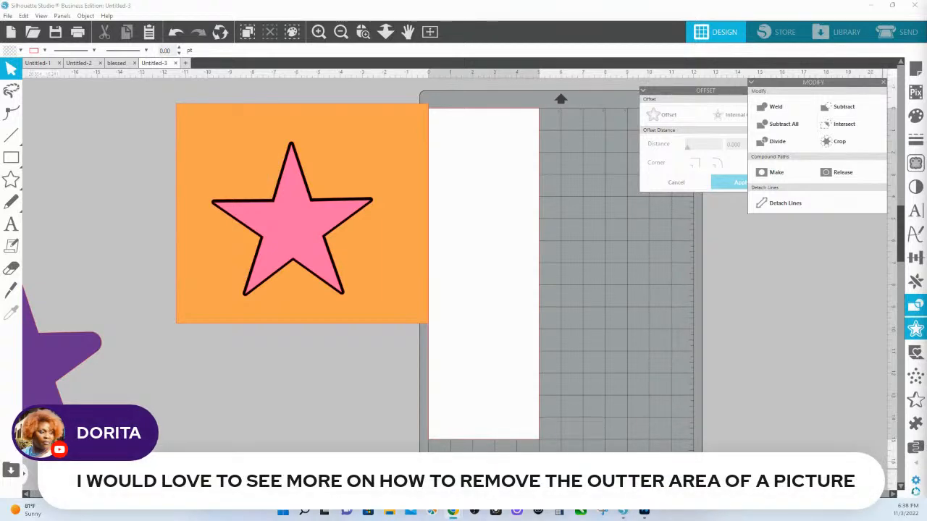
Step: Switch to the blessed document and move the bordered Blessed picture and its unbordered copy well apart
left_click(109, 64)
left_click(239, 130)
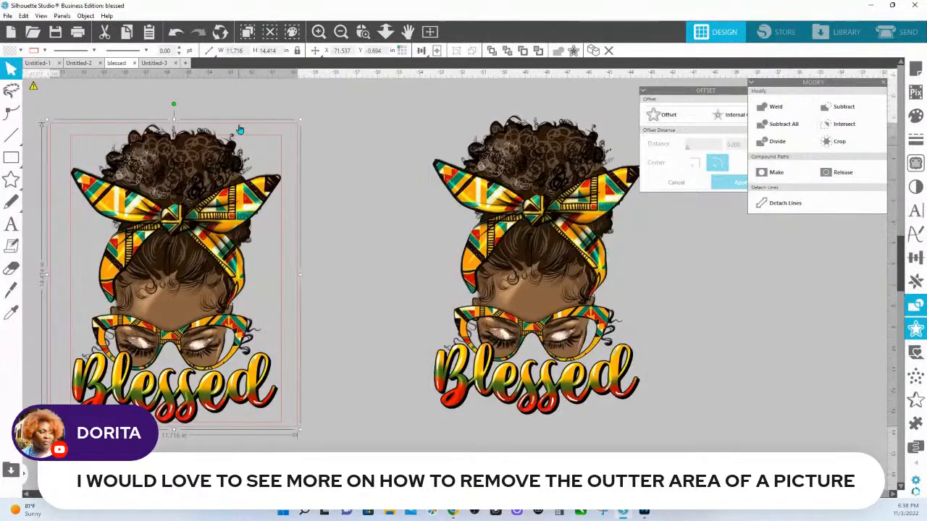
left_click_drag(180, 264, 355, 264)
left_click(385, 31)
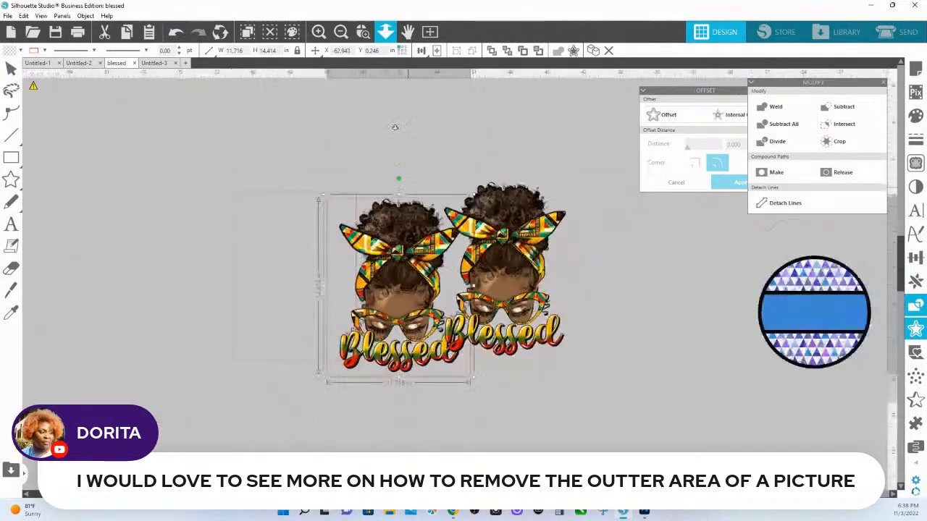
left_click_drag(497, 266, 600, 260)
left_click_drag(411, 293, 234, 259)
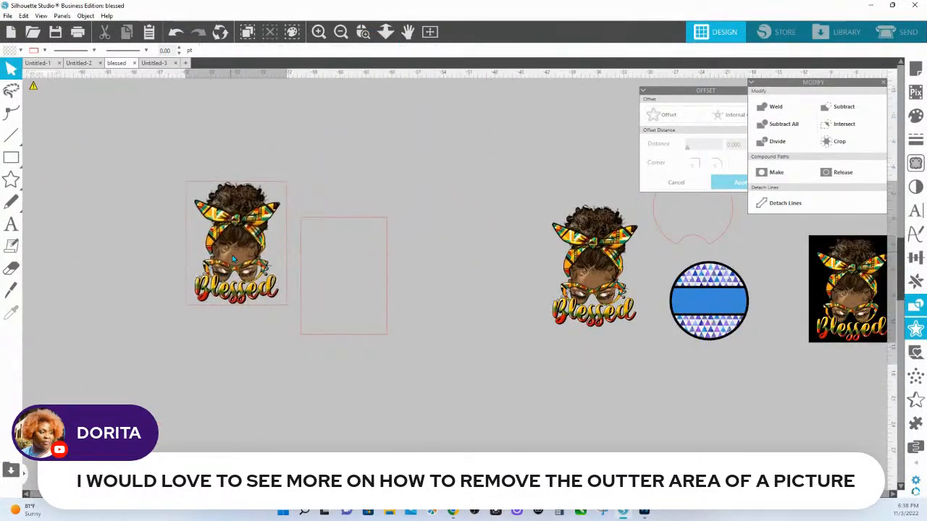
Step: Replace the lettering in the Untitled-1 document with a copy of the bordered Blessed picture, placed left of the mat
left_click(362, 218)
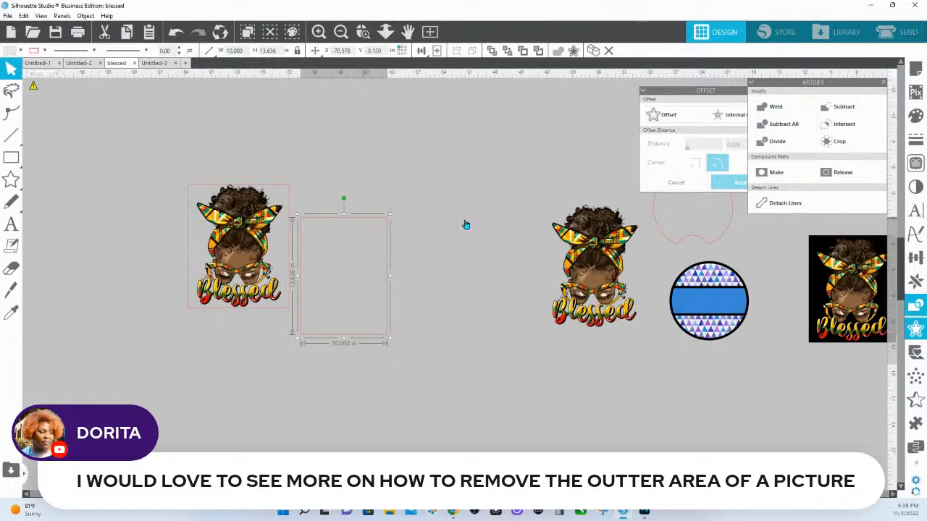
left_click(241, 222)
right_click(241, 221)
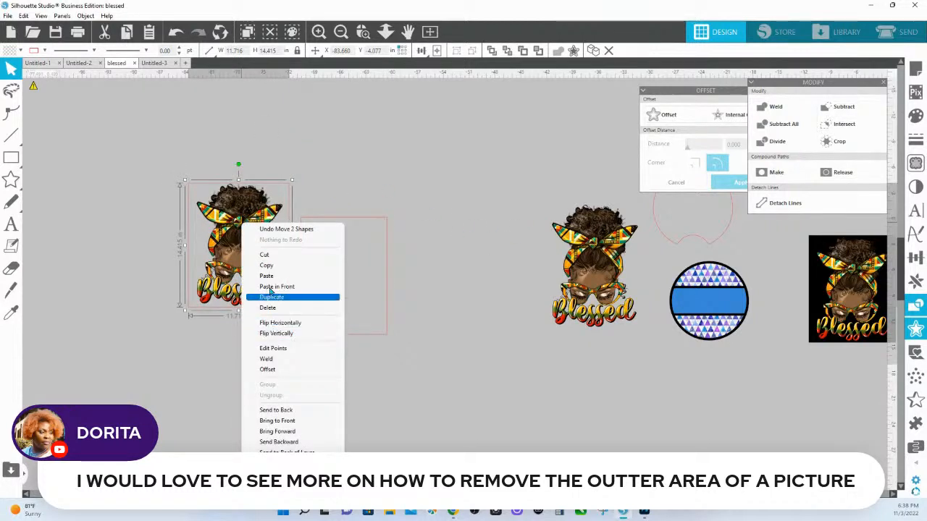
left_click(266, 265)
left_click(38, 63)
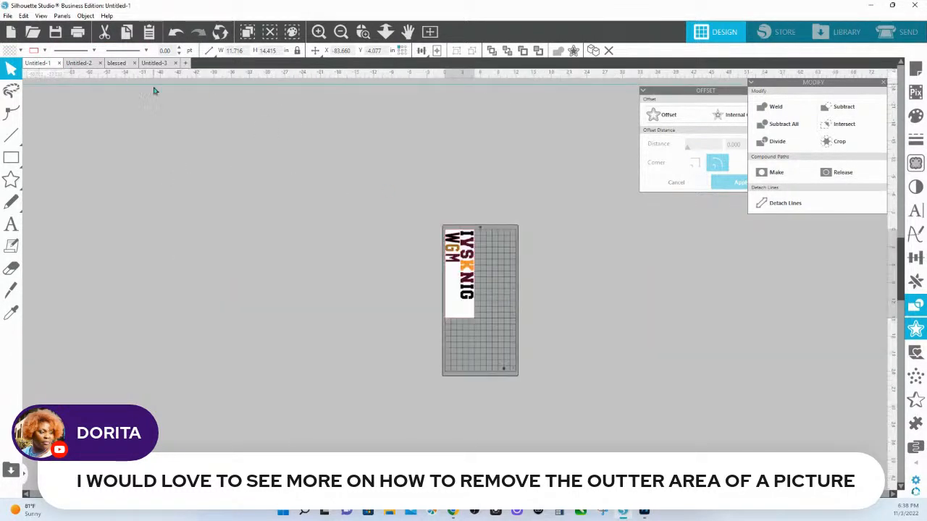
key("ctrl+v")
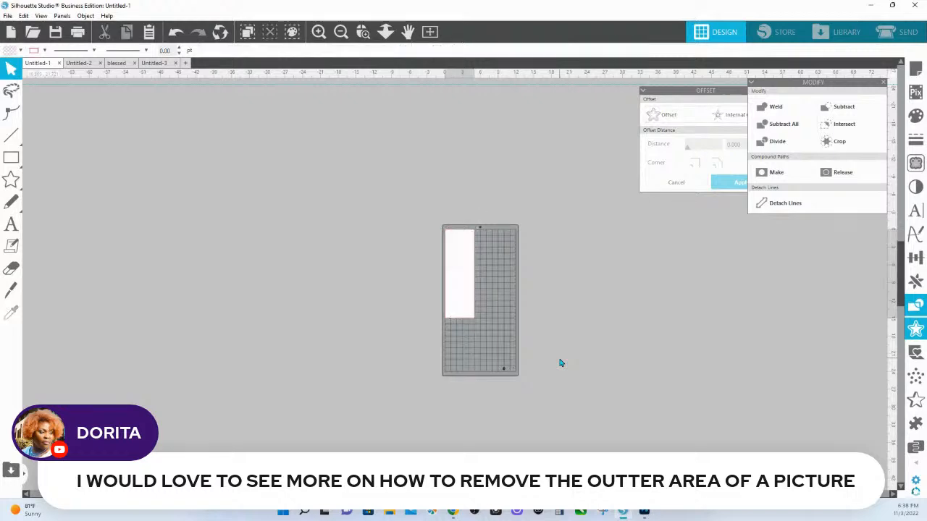
left_click_drag(481, 285, 327, 250)
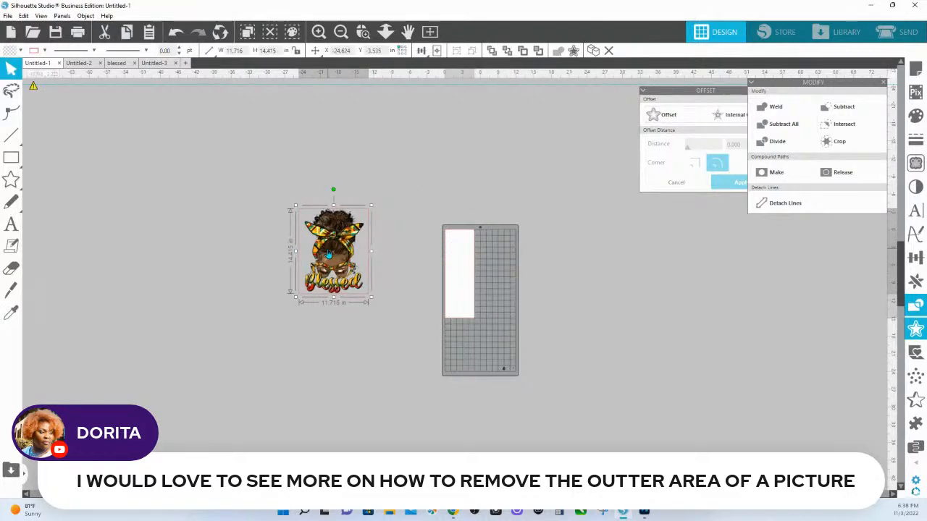
Step: Set the line colour of the pasted Blessed picture to transparent so its rectangular border is removed
left_click(363, 31)
left_click_drag(272, 161, 429, 319)
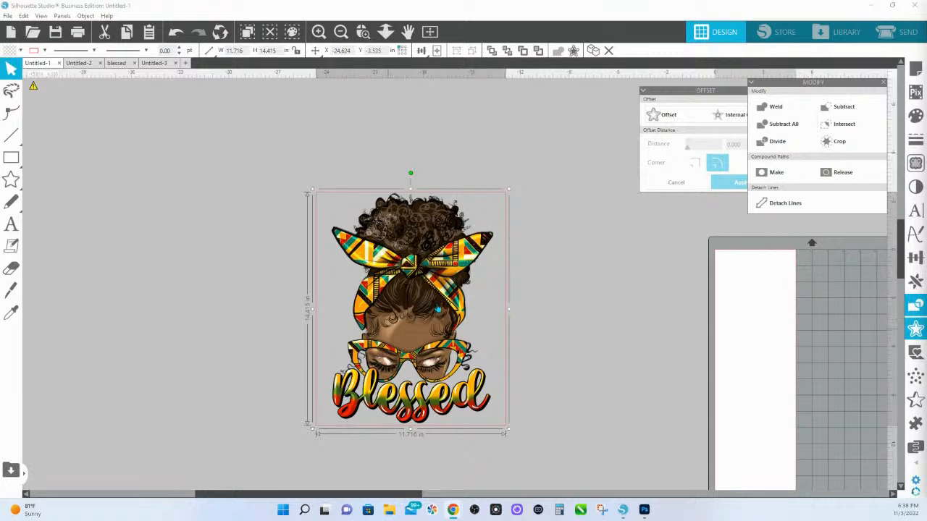
left_click(44, 50)
left_click(40, 88)
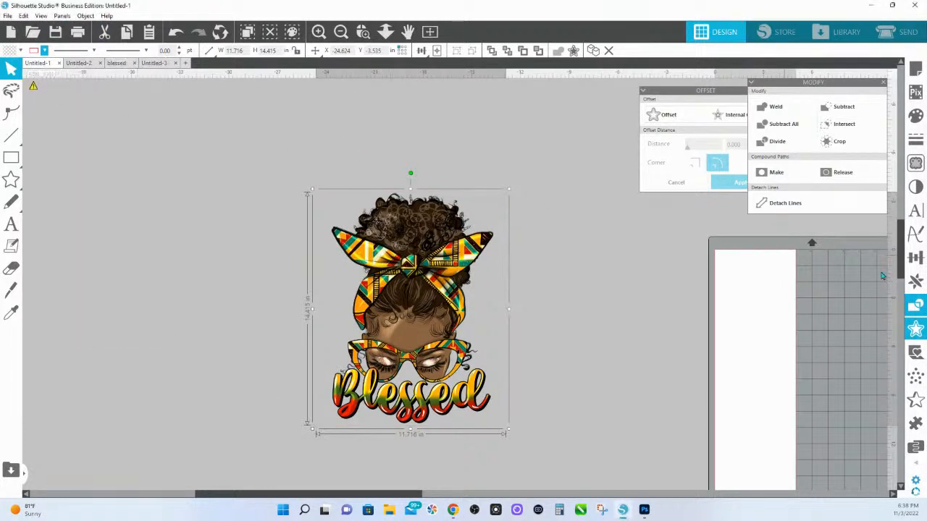
Step: Draw a trace area about 13.7 in wide and 17.4 in high around the whole Blessed picture
left_click(915, 163)
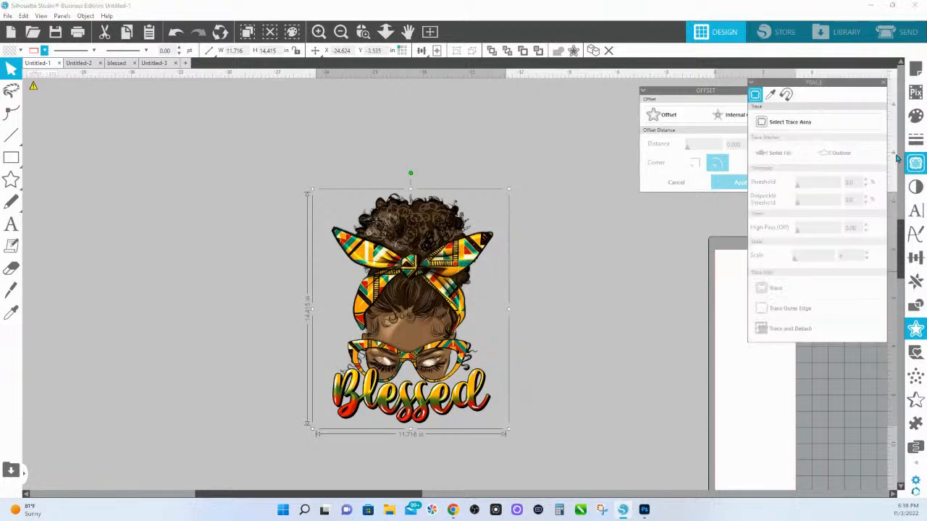
left_click(812, 129)
mouse_move(298, 155)
left_mouse_down()
mouse_move(414, 198)
mouse_move(522, 439)
left_mouse_up()
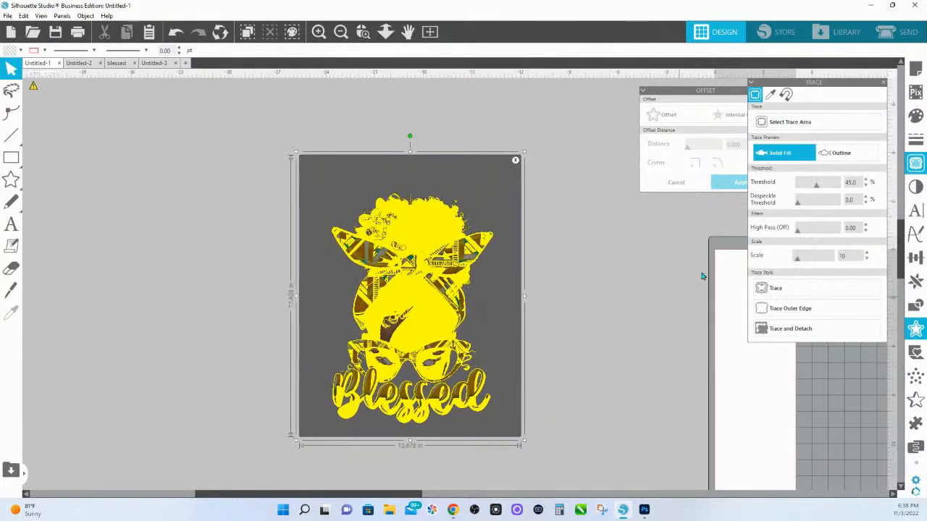
Step: Raise the trace threshold to 82% and apply Trace and Detach to the Blessed picture
left_click(363, 31)
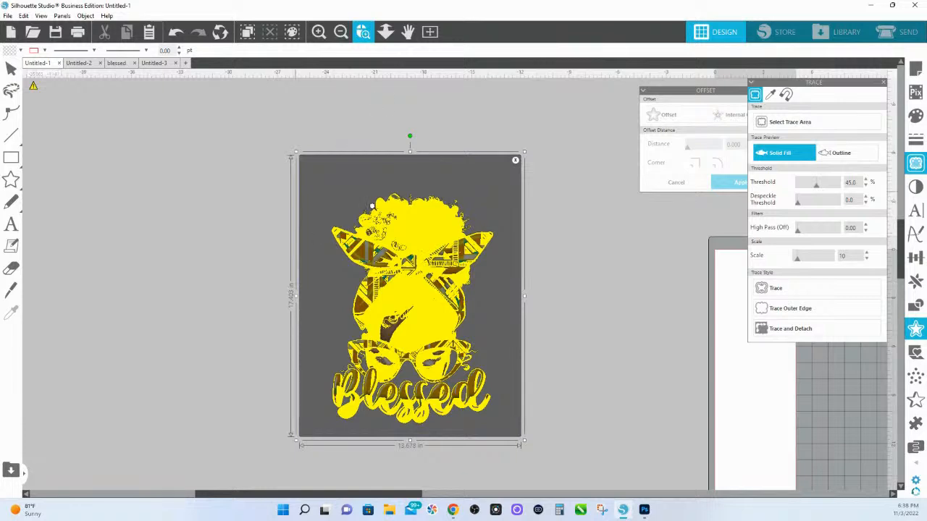
left_click(537, 382)
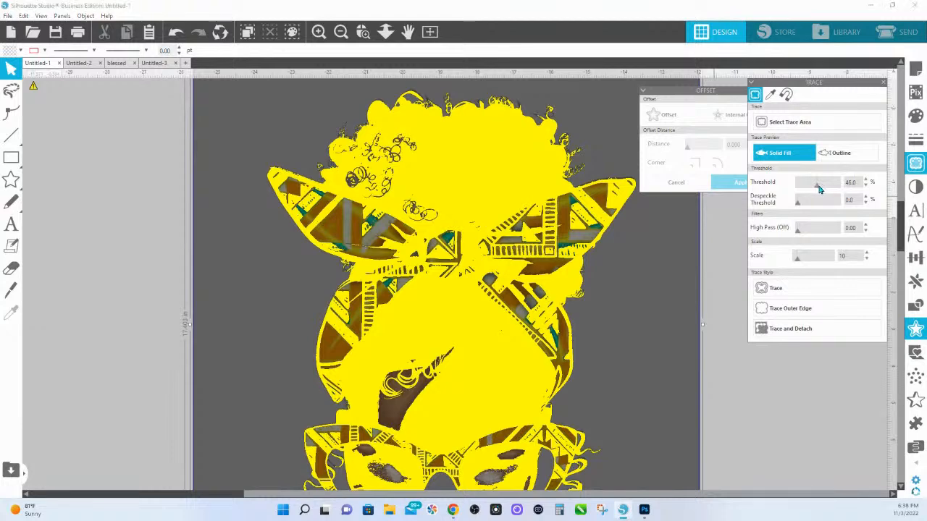
left_click_drag(819, 184, 833, 187)
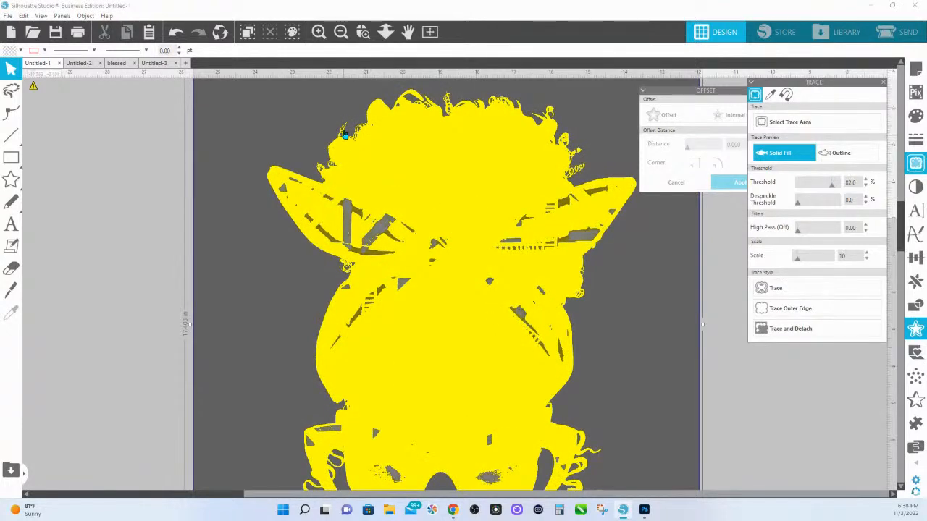
scroll(522, 213, "down", 4)
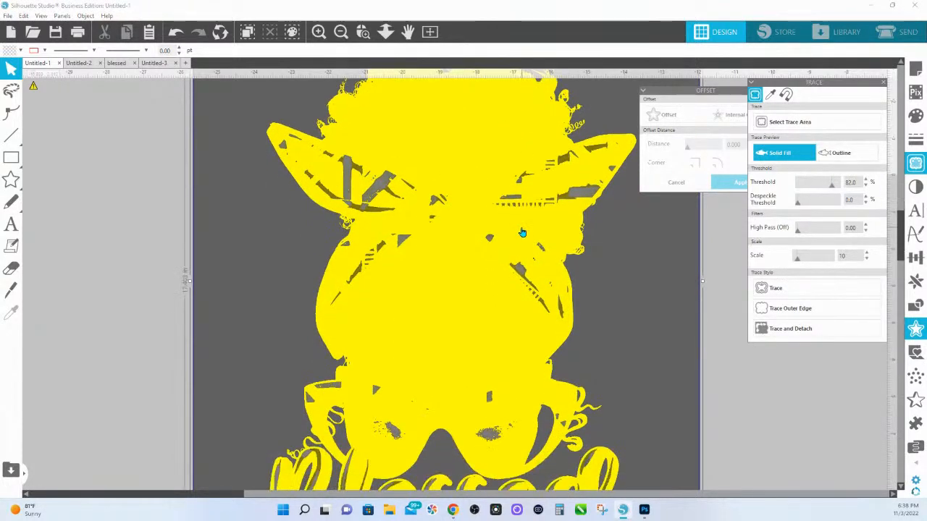
scroll(403, 419, "down", 1)
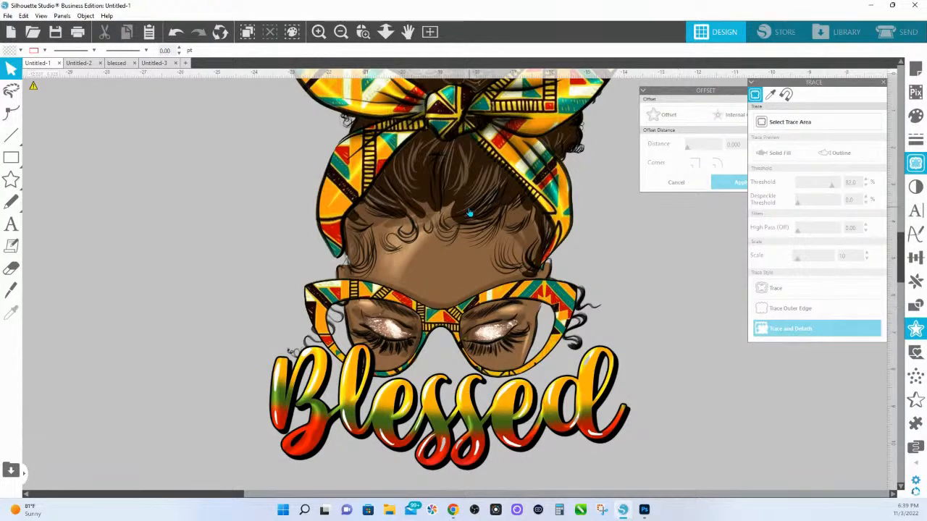
Step: Move the detached picture off its leftover background and fill that background with blue
left_click_drag(504, 133, 113, 216)
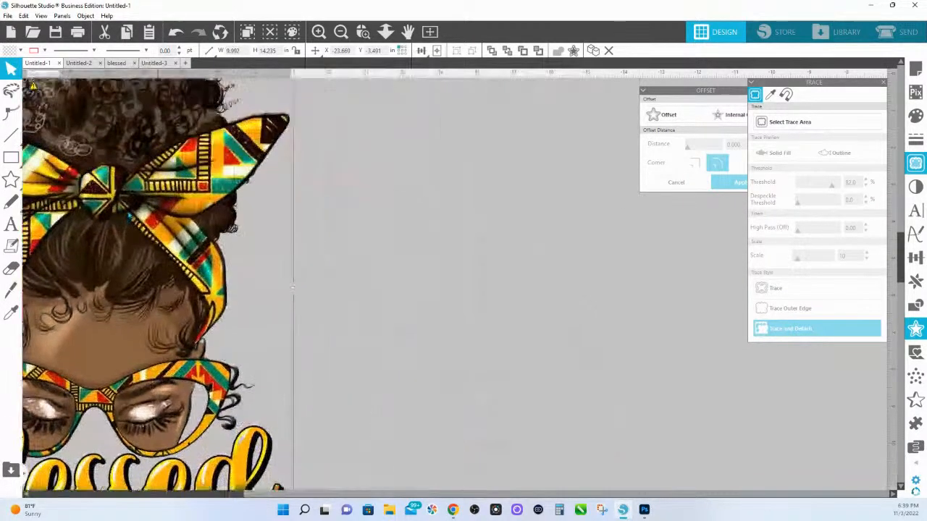
left_click(595, 301)
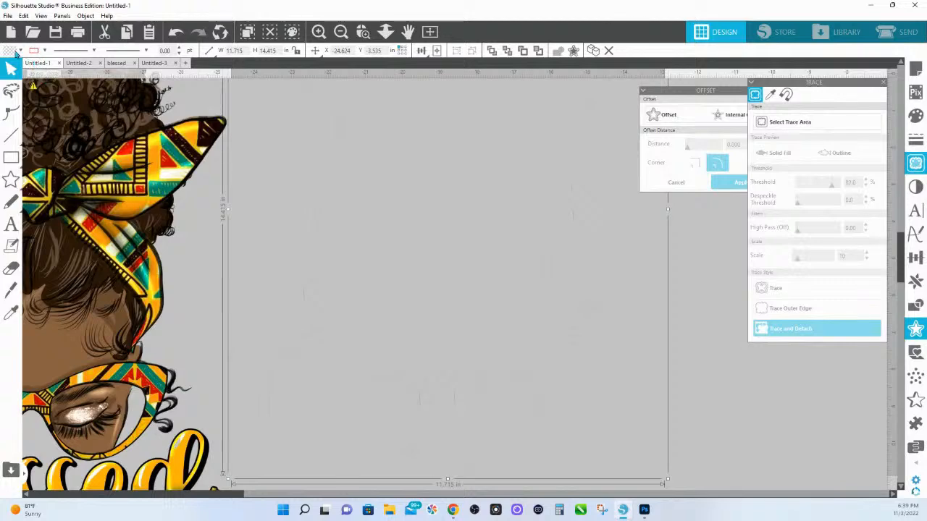
left_click(20, 50)
left_click(54, 111)
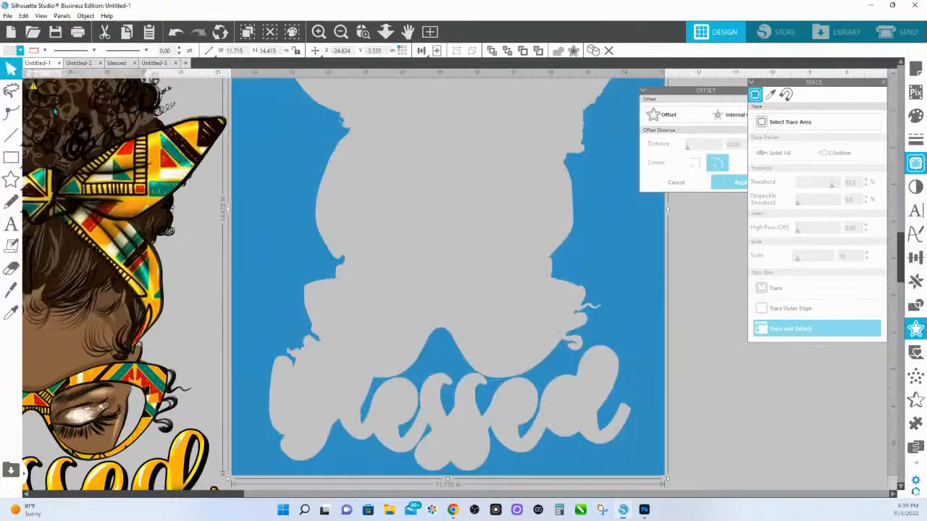
Step: Delete the blue leftover background and move the cut-out Blessed picture up towards the mat
left_click(385, 31)
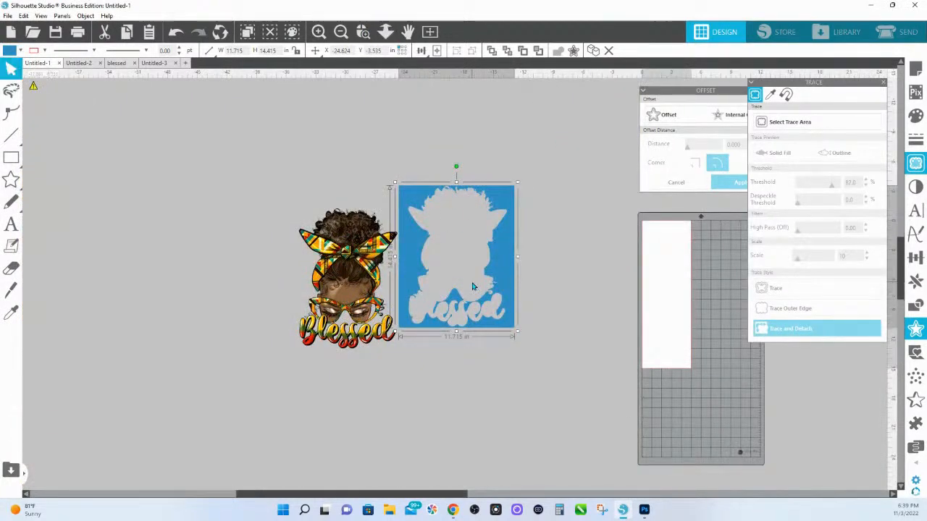
key("Delete")
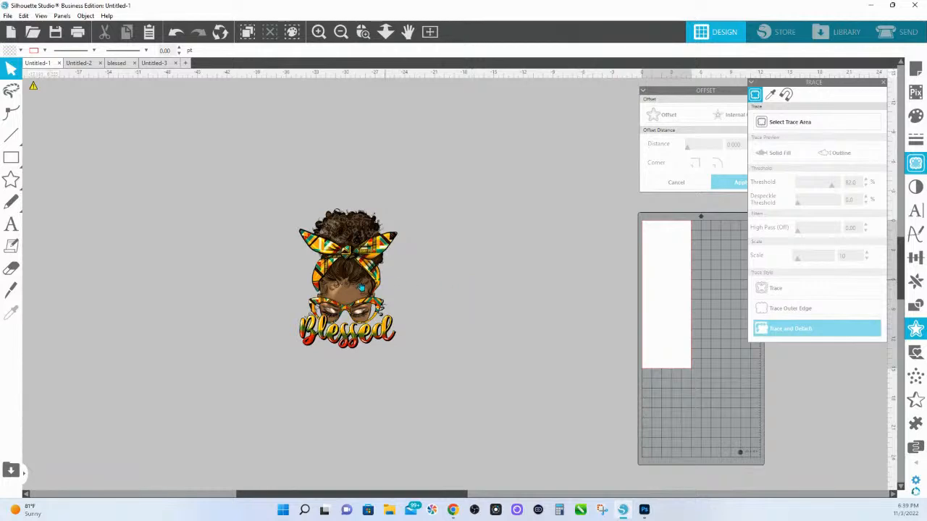
left_click(366, 287)
left_click_drag(366, 286, 438, 197)
Step: Give the cut-out Blessed picture a red line colour along its traced edge
left_click(363, 31)
left_click(44, 50)
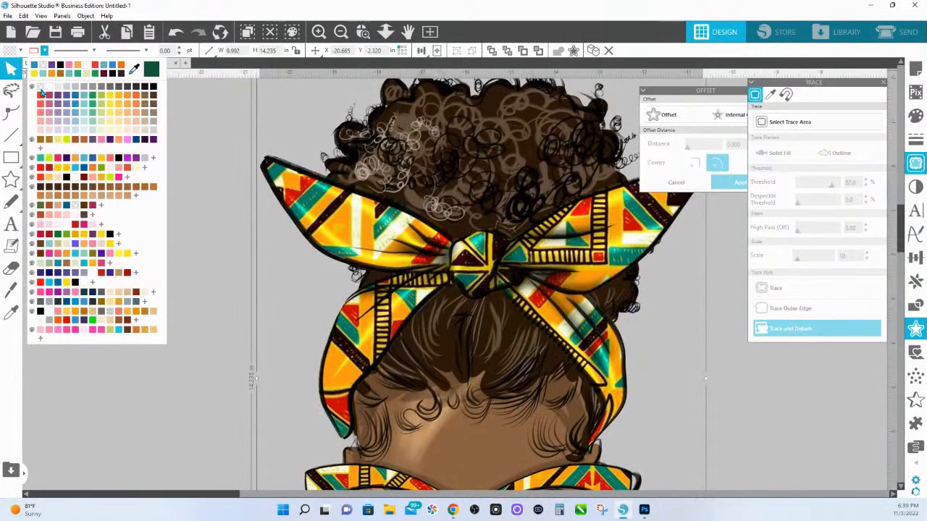
left_click(44, 103)
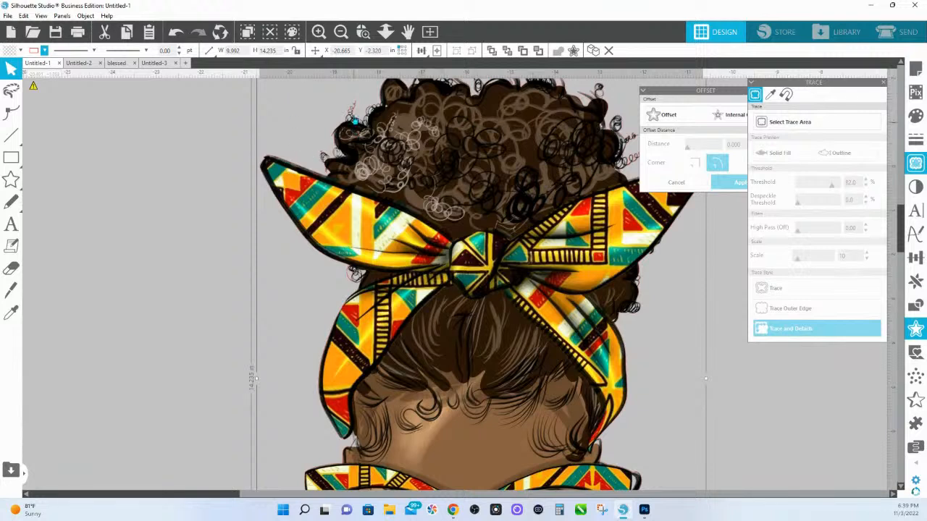
Step: Examine the traced edge up close around the hair curls, the glasses and the Blessed lettering
scroll(486, 336, "down", 1)
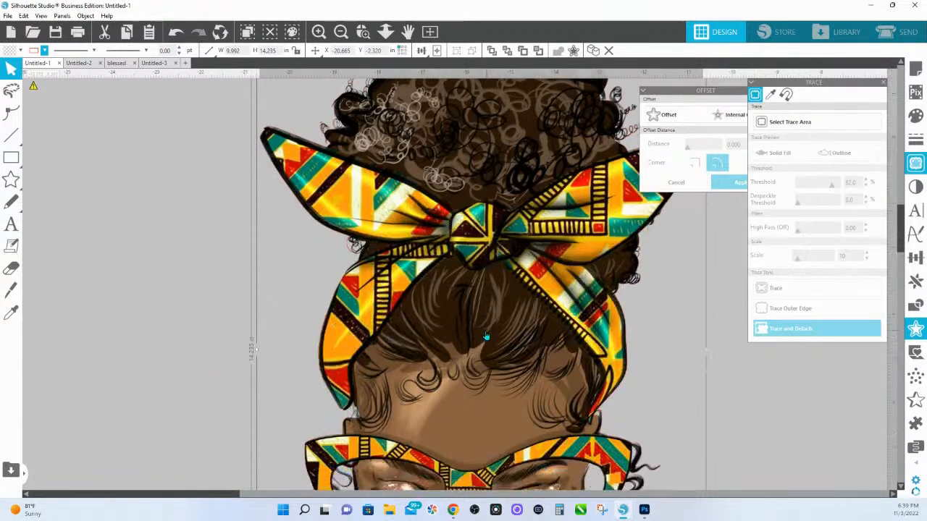
scroll(486, 336, "up", 1)
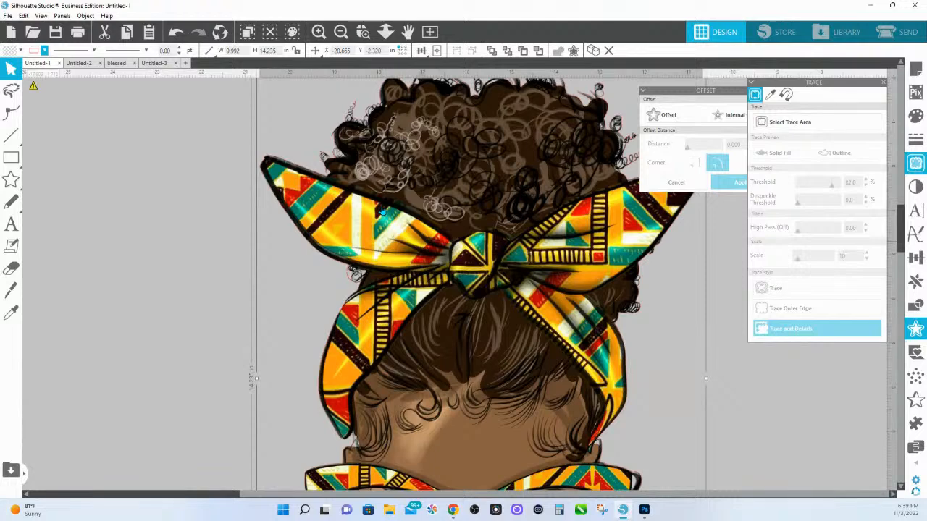
left_click(363, 31)
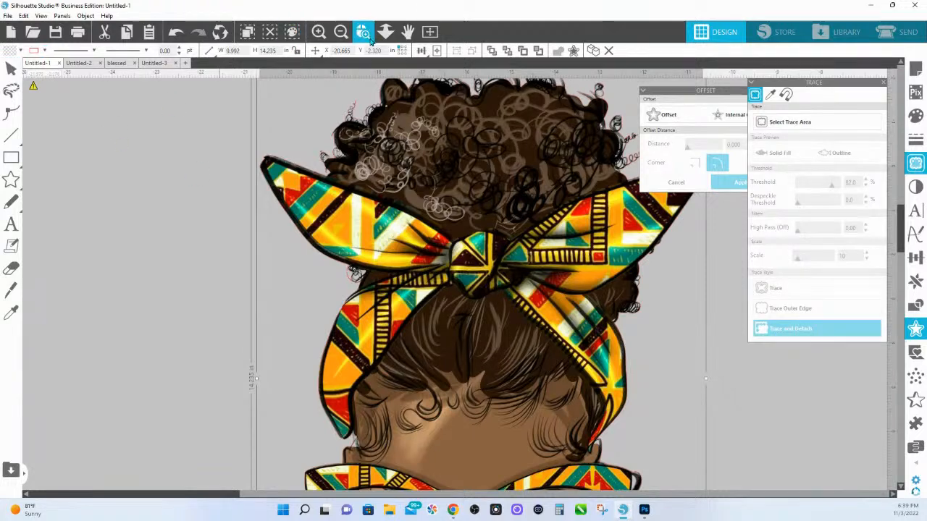
left_click(433, 153)
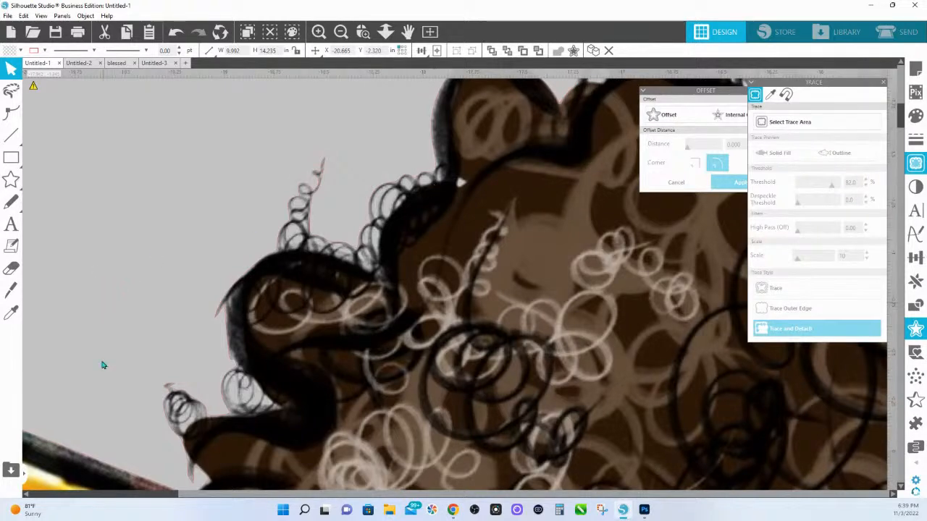
left_click(384, 32)
scroll(444, 306, "down", 2)
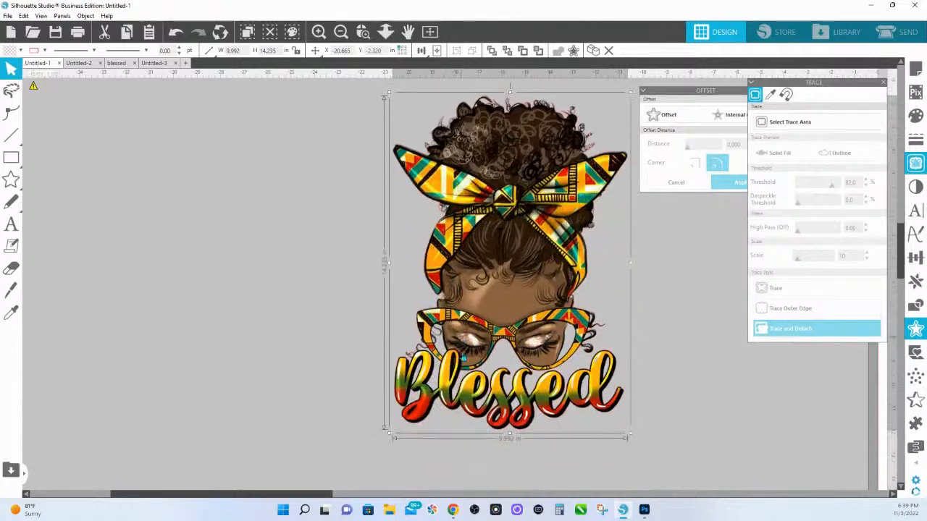
left_click_drag(450, 353, 639, 397)
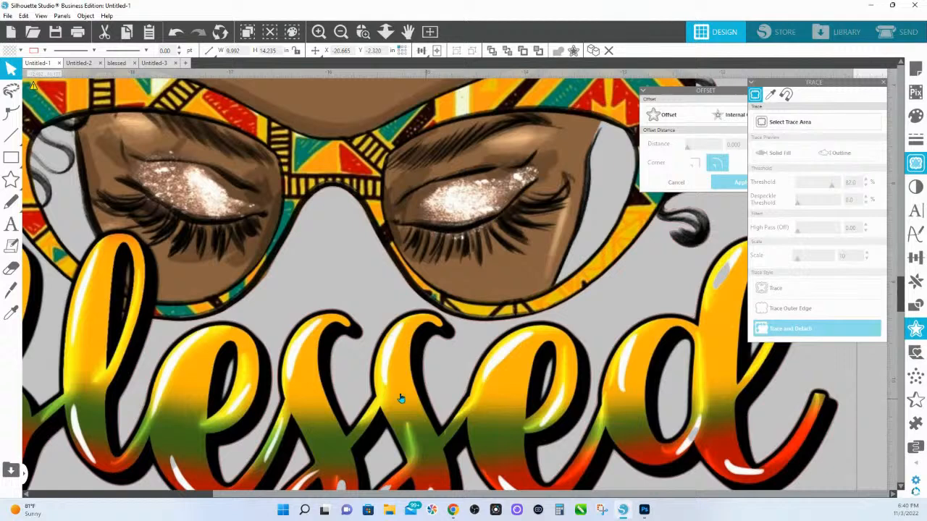
left_click(385, 31)
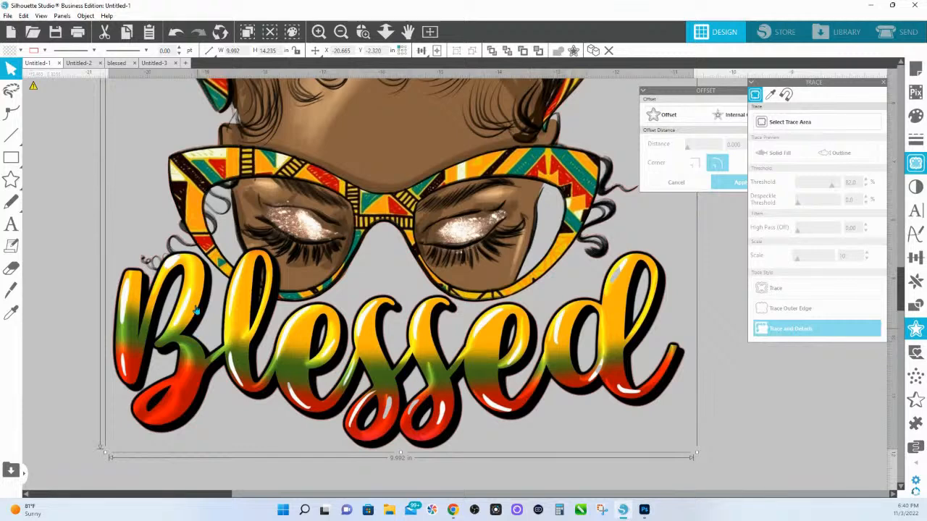
Step: Trace the lower part of the picture, covering the glasses and the Blessed lettering, with a 72% threshold and the plain Trace style
left_click(786, 123)
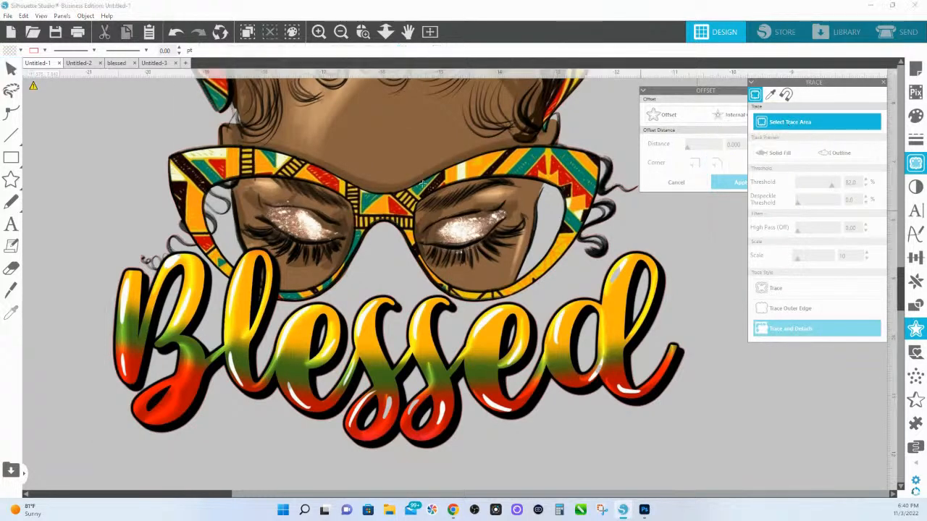
left_click_drag(102, 113, 617, 323)
left_click_drag(641, 354, 697, 436)
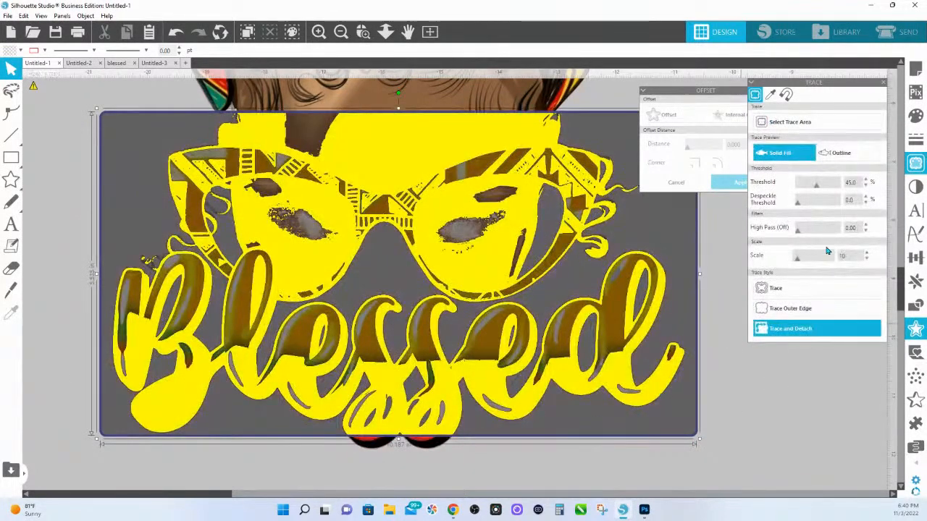
left_click_drag(816, 183, 825, 188)
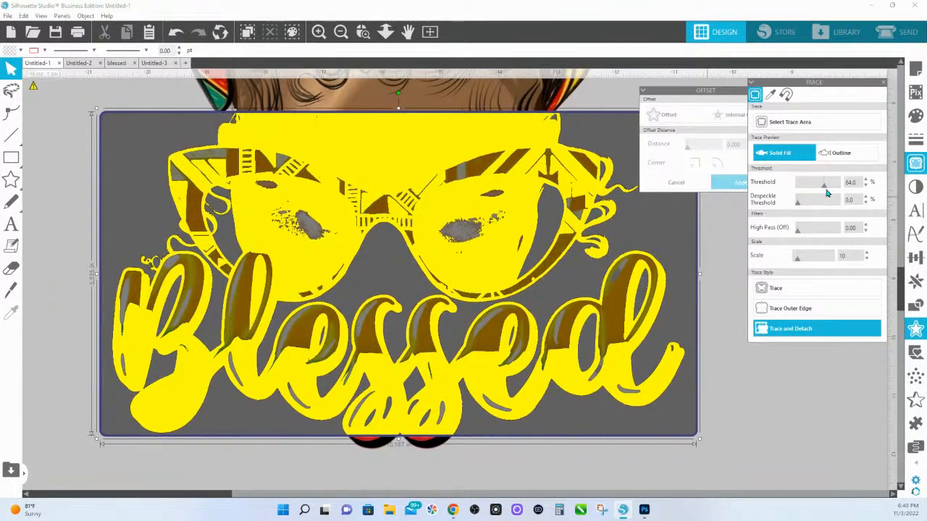
left_click_drag(824, 188, 829, 187)
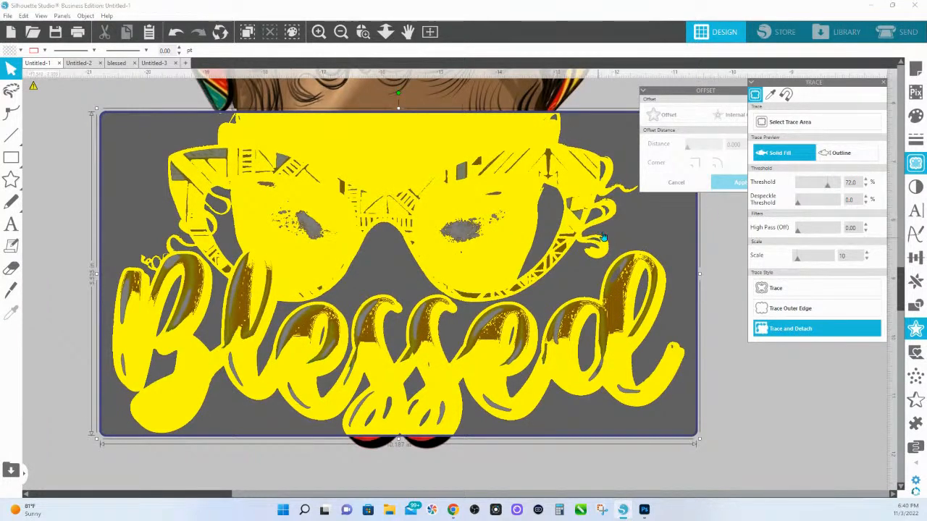
left_click(776, 289)
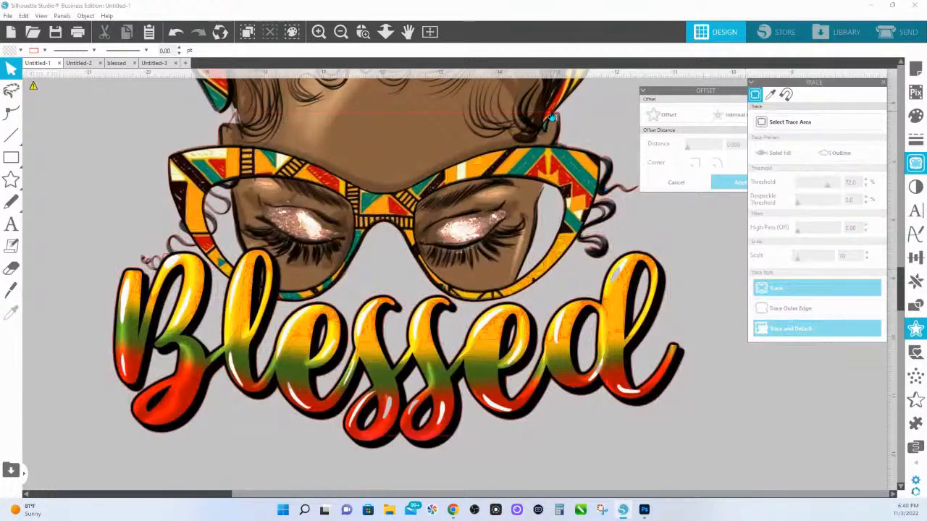
Step: Fill the newly traced shape of the glasses and lettering with dark blue
left_click(916, 116)
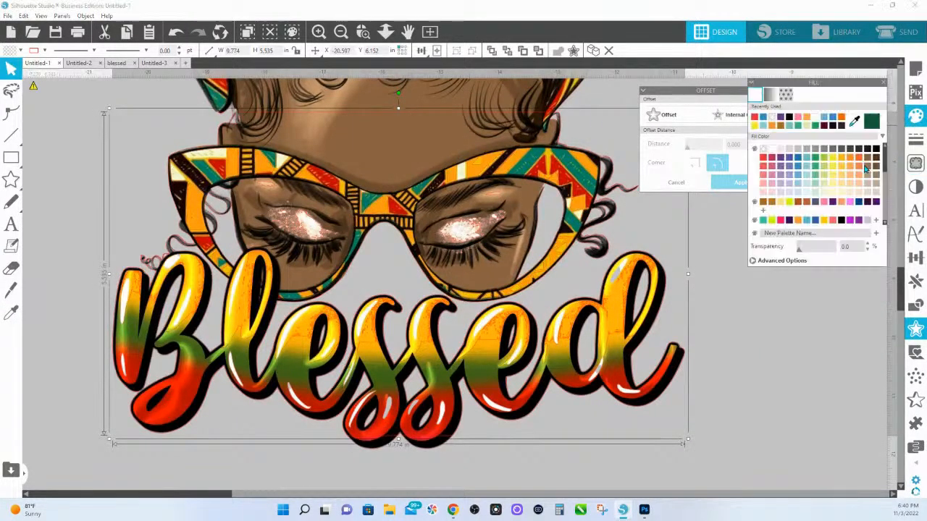
left_click(801, 221)
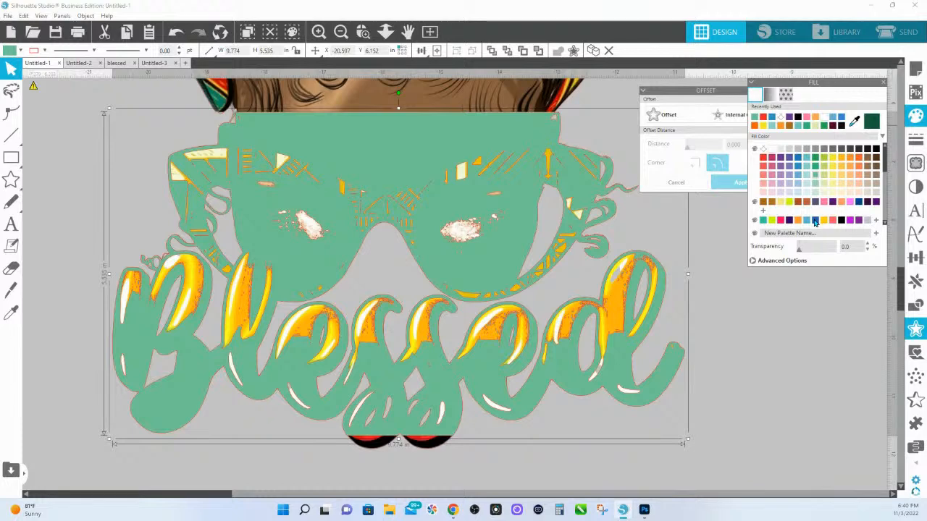
left_click(815, 221)
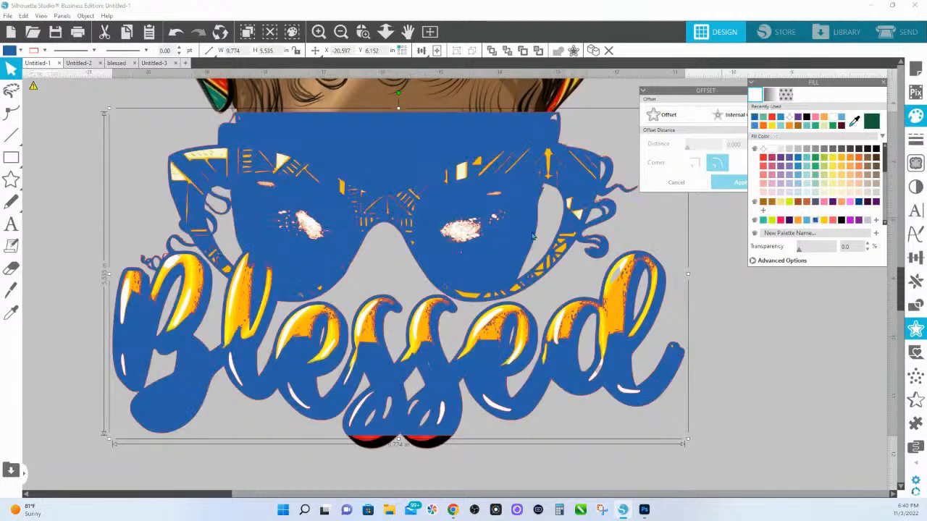
Step: Release the compound path of the blue trace and set its fill transparency to 16%
right_click(504, 257)
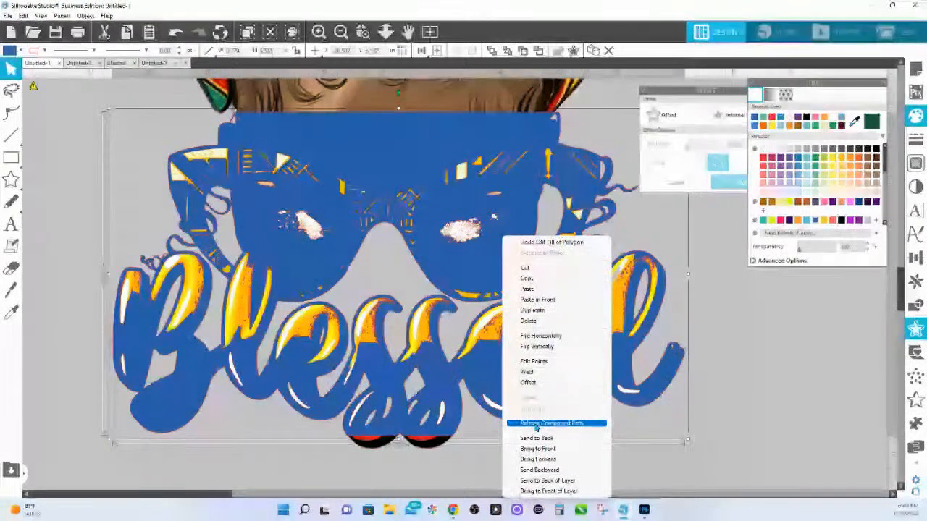
left_click(536, 426)
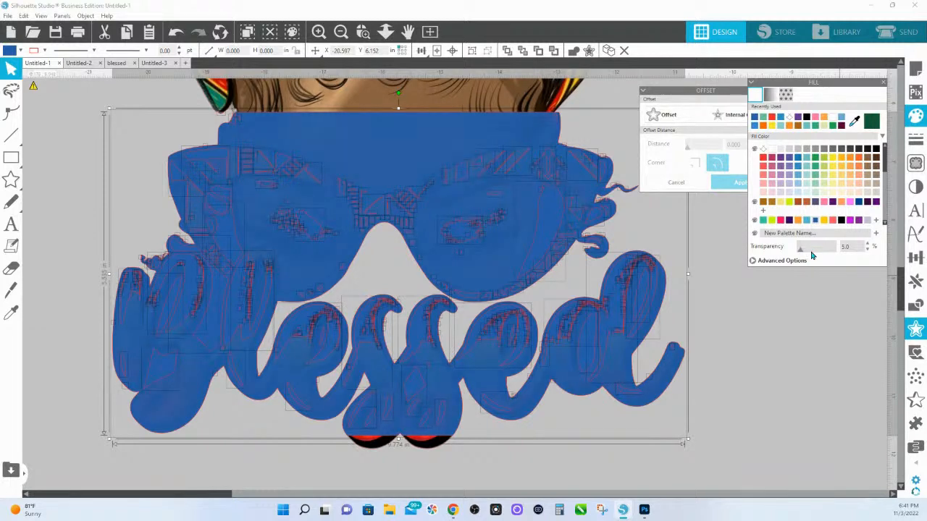
left_click_drag(813, 254, 821, 253)
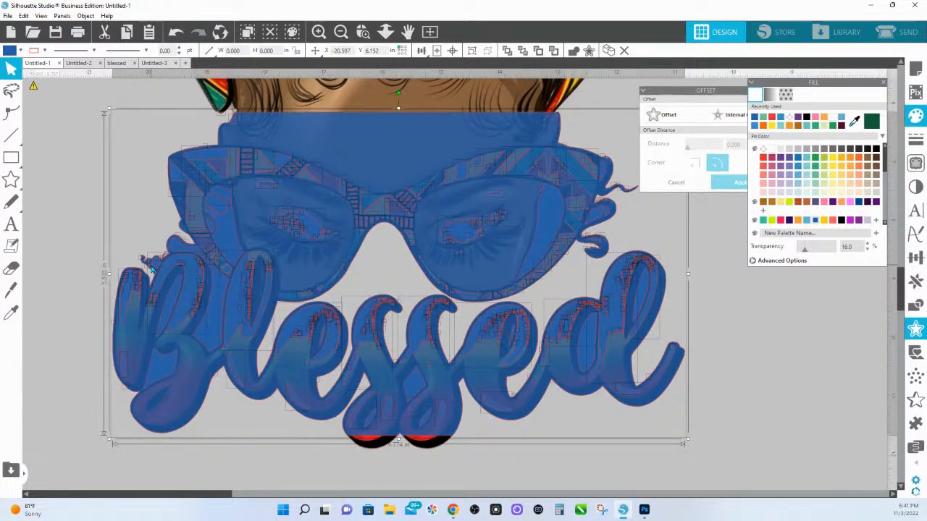
Step: Send the released blue pieces behind the Blessed picture and deselect them
left_click(151, 270)
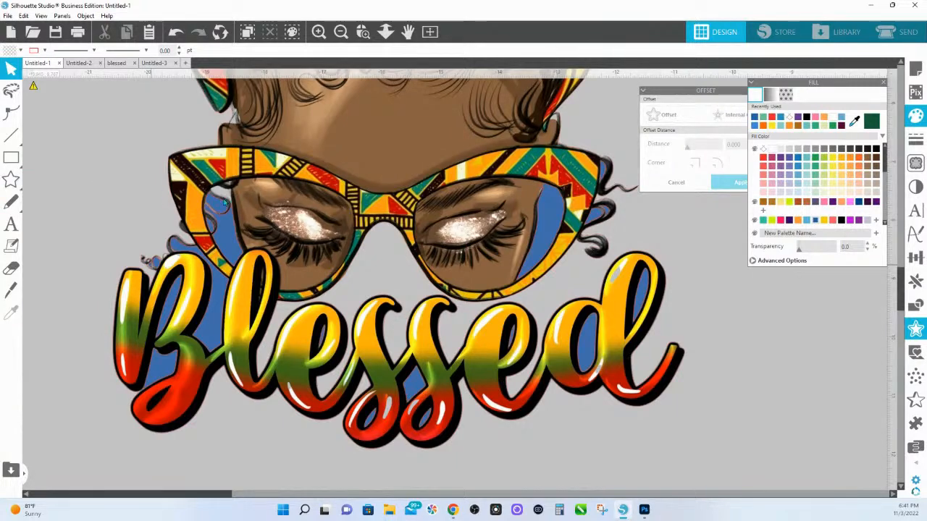
left_click(296, 203)
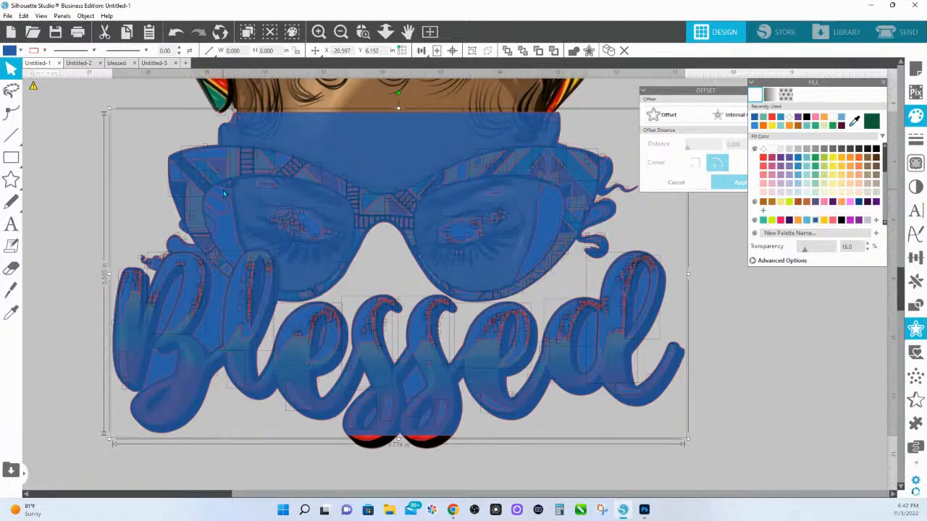
key("Escape")
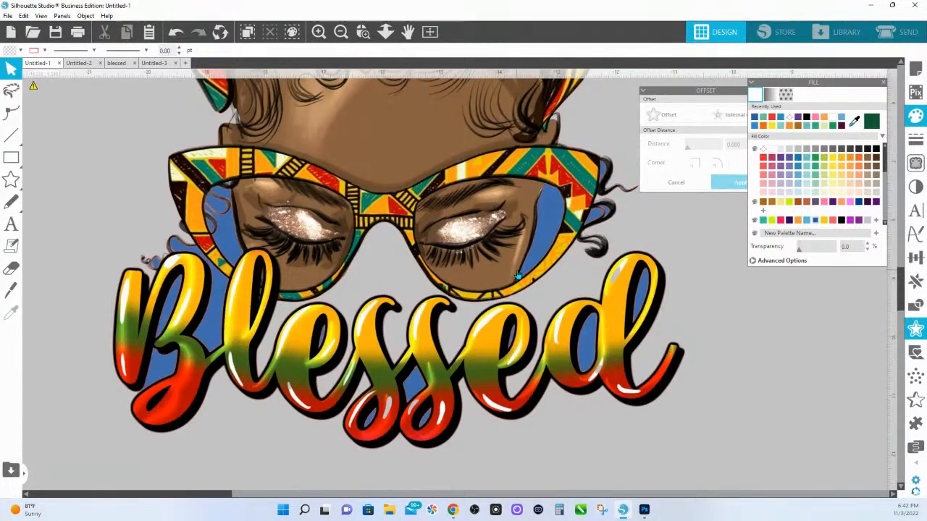
Step: Place a copy of the Blessed picture to the left of the original, clear of its lettering
left_click(483, 212)
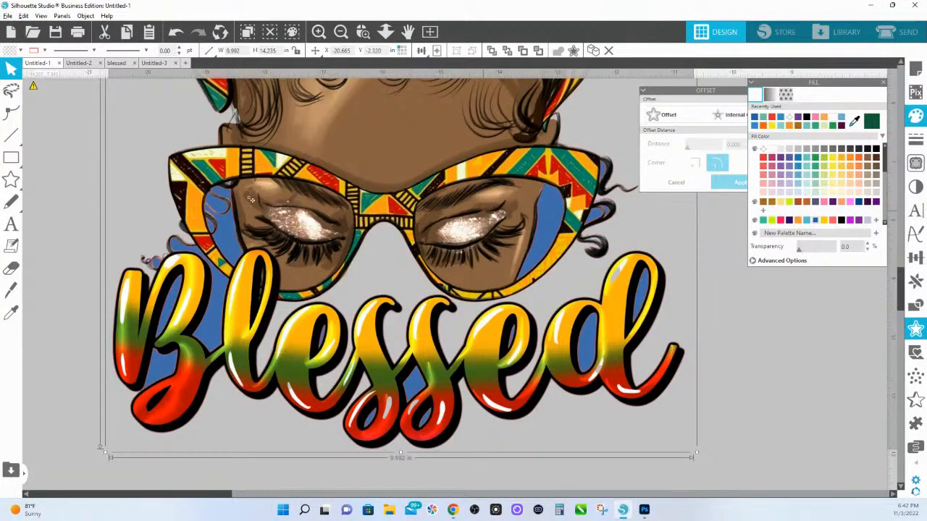
left_click_drag(483, 212, 1, 227)
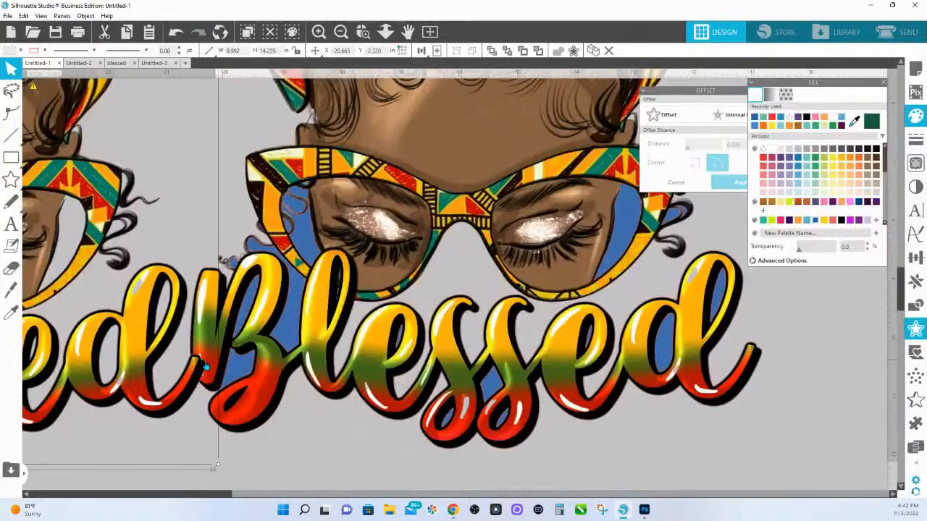
left_click_drag(135, 385, 1, 400)
Step: Subtract the blue pieces from the original Blessed picture to cut out its inner gaps
left_click(480, 413)
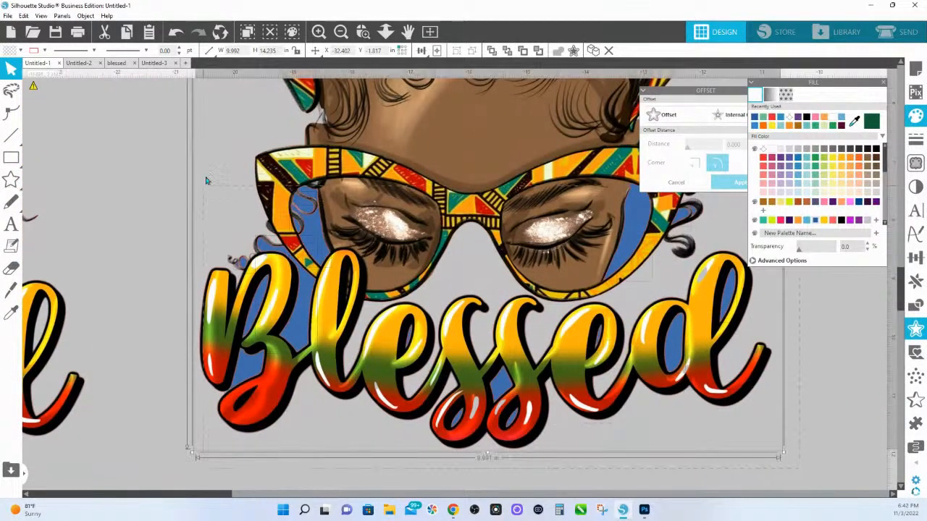
left_click(916, 305)
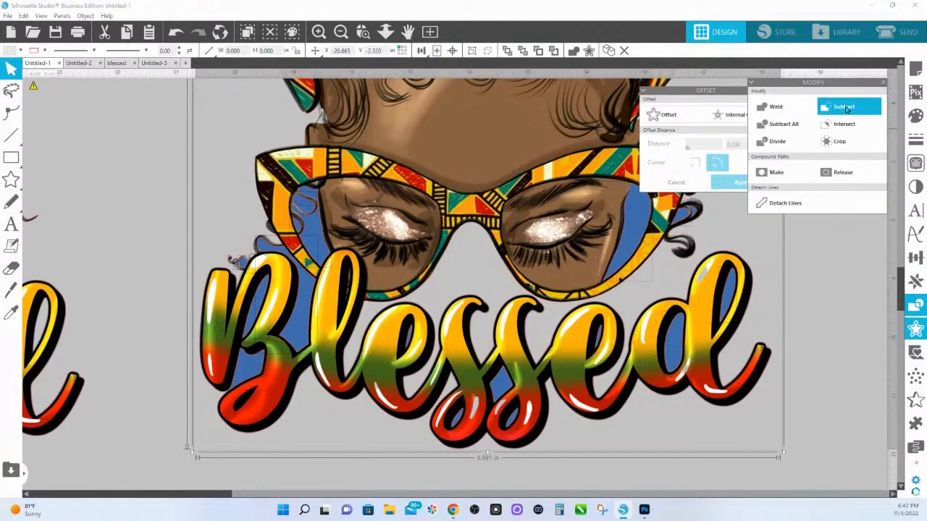
left_click(846, 109)
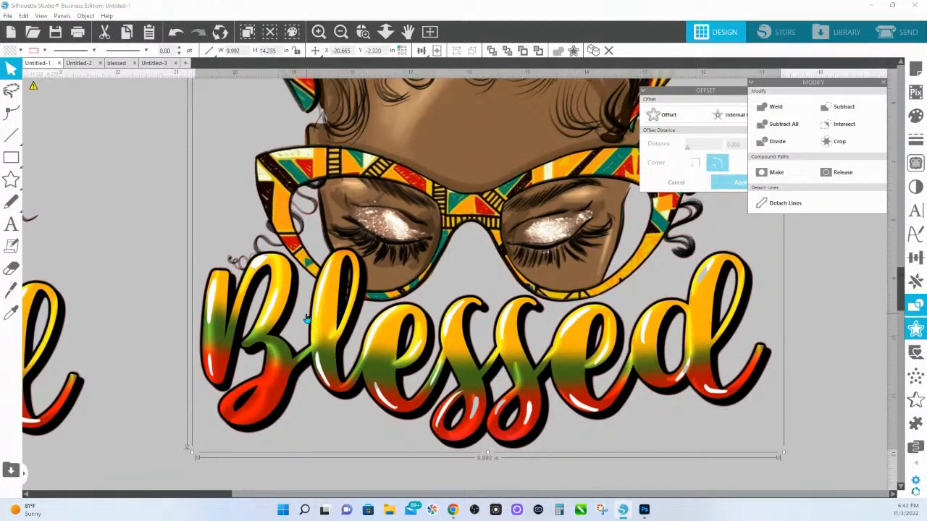
Step: Compare the edit points of the subtracted Blessed picture with those of its copy on the left
double_click(552, 216)
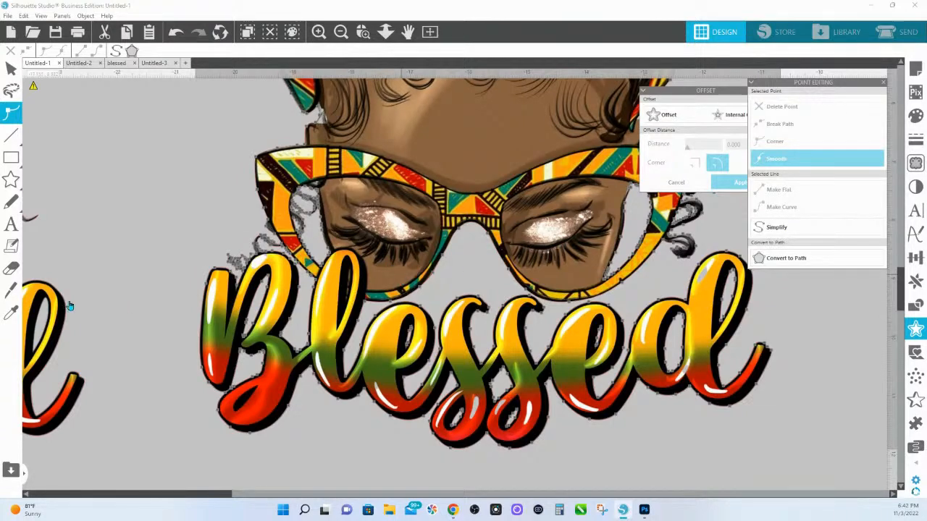
scroll(255, 392, "right", 5)
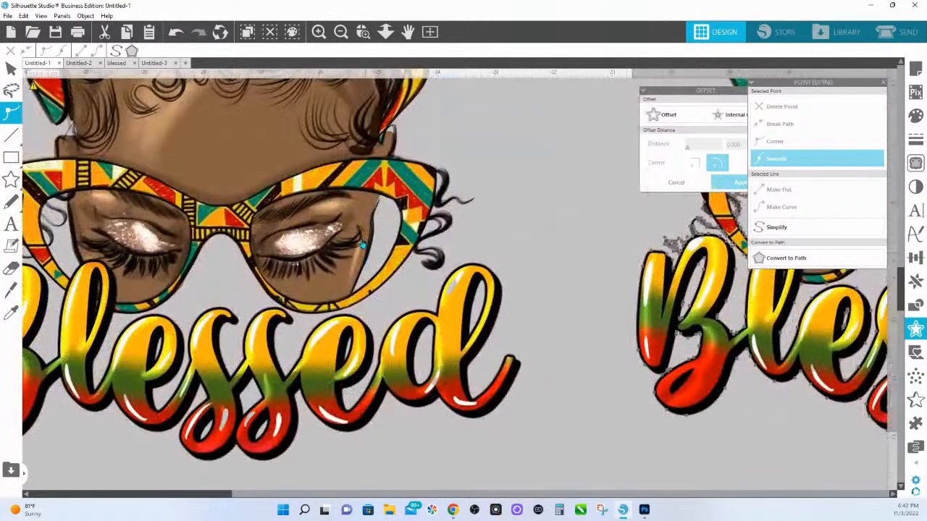
left_click(386, 32)
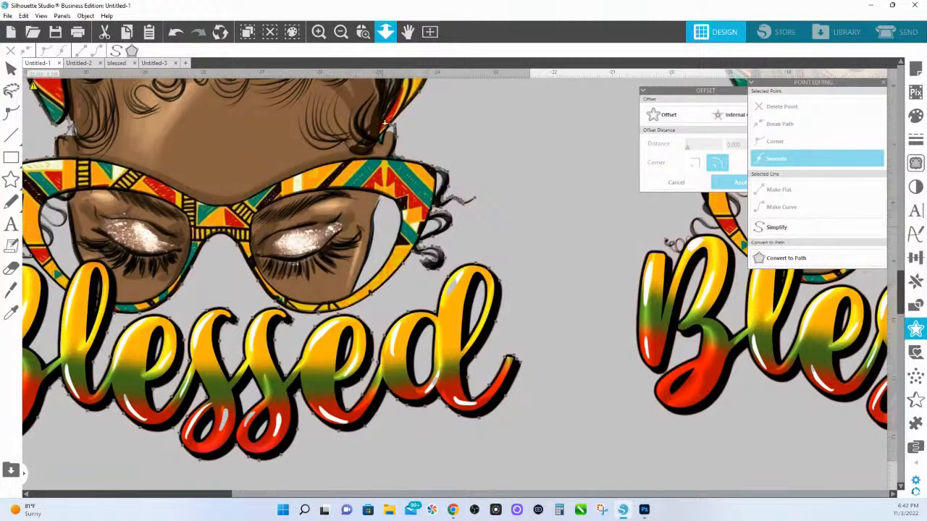
left_click_drag(385, 122, 386, 166)
key("Escape")
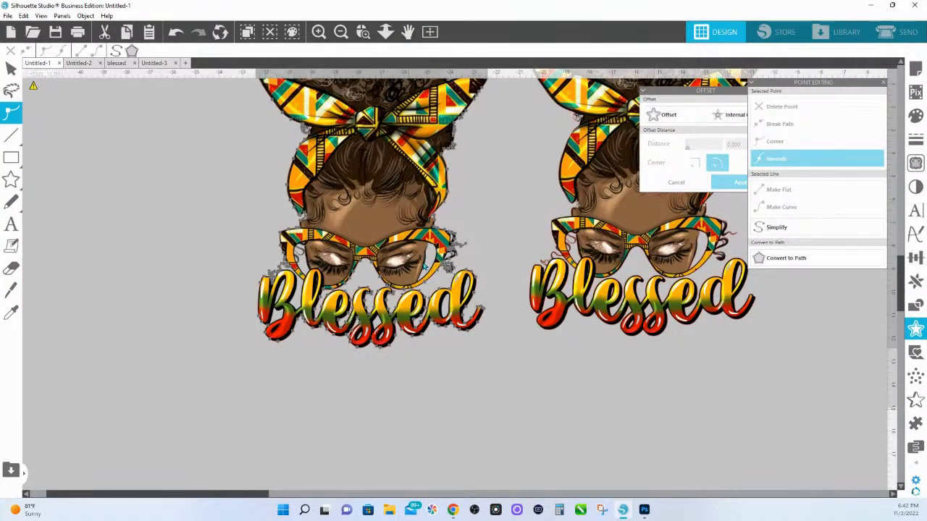
Step: Copy the left Blessed picture and fill the original with white
left_click(412, 216)
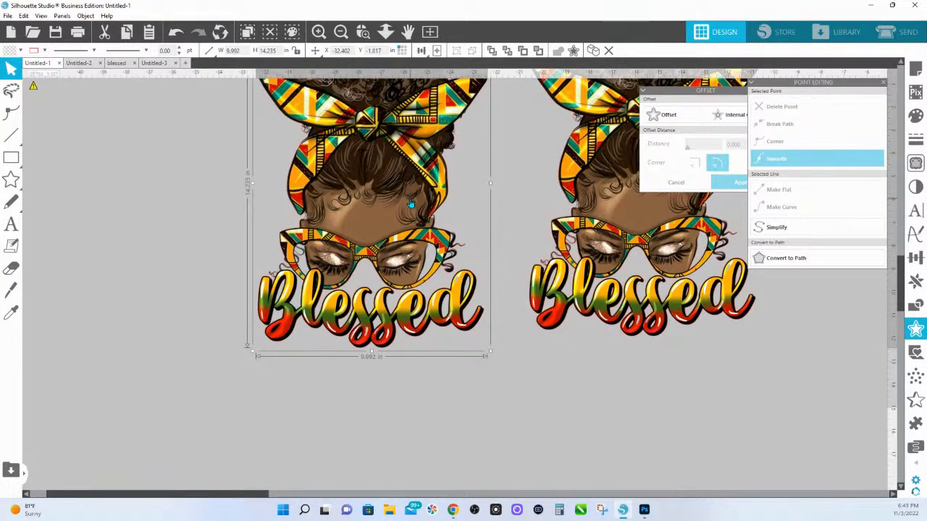
right_click(410, 205)
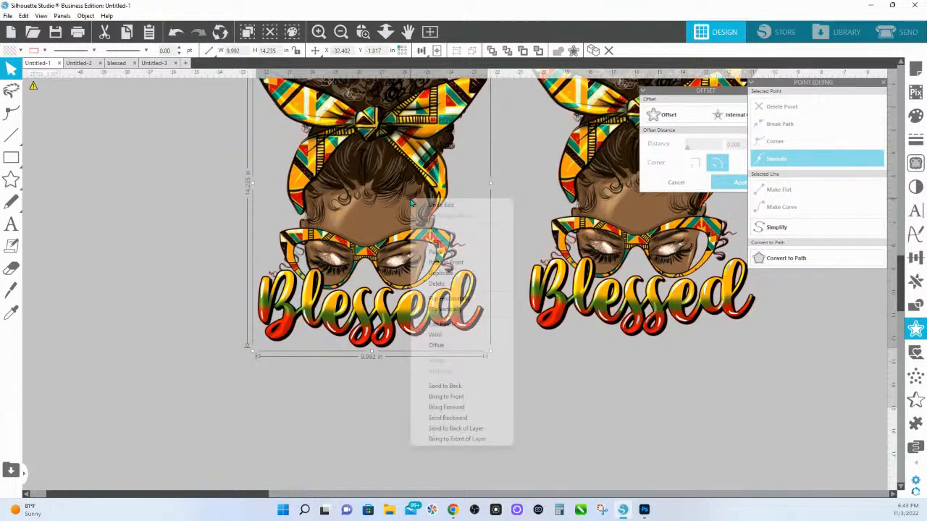
left_click(434, 241)
left_click(916, 115)
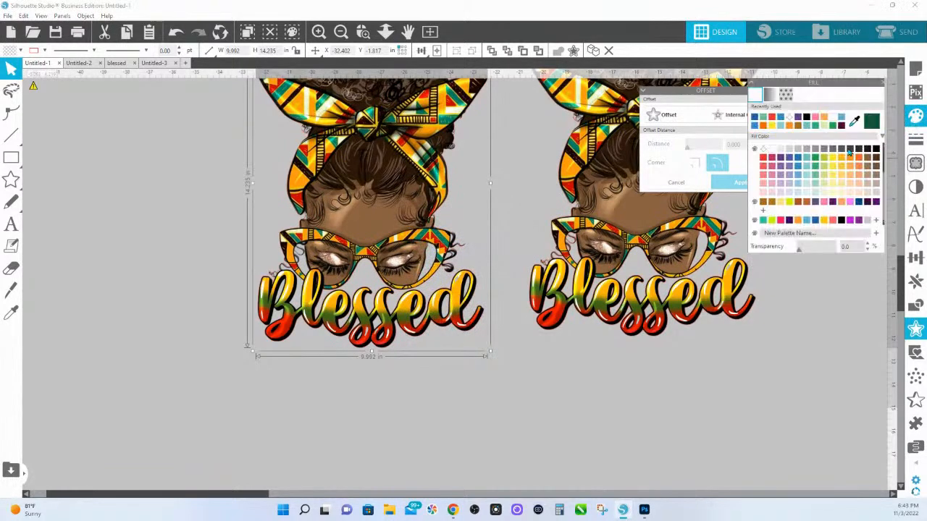
left_click(771, 149)
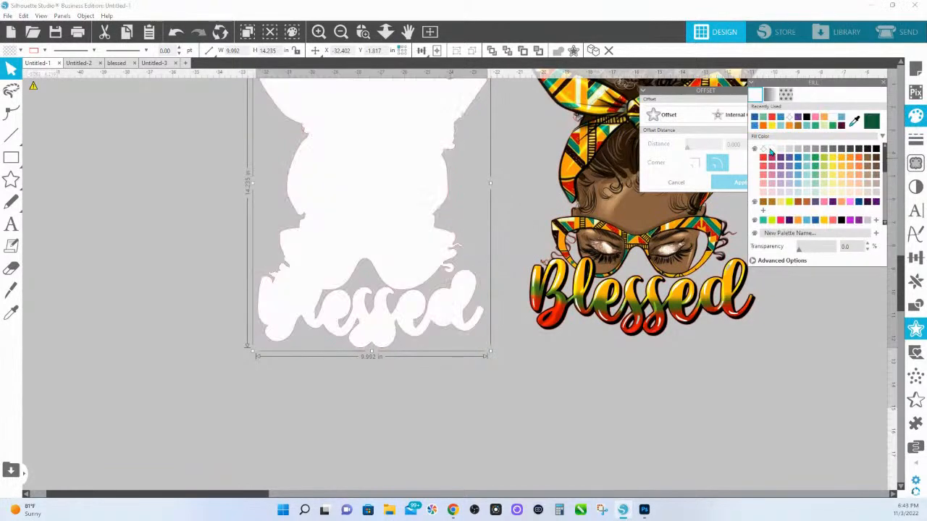
Step: Paste the copied Blessed picture in front of the white silhouette and deselect it
right_click(405, 200)
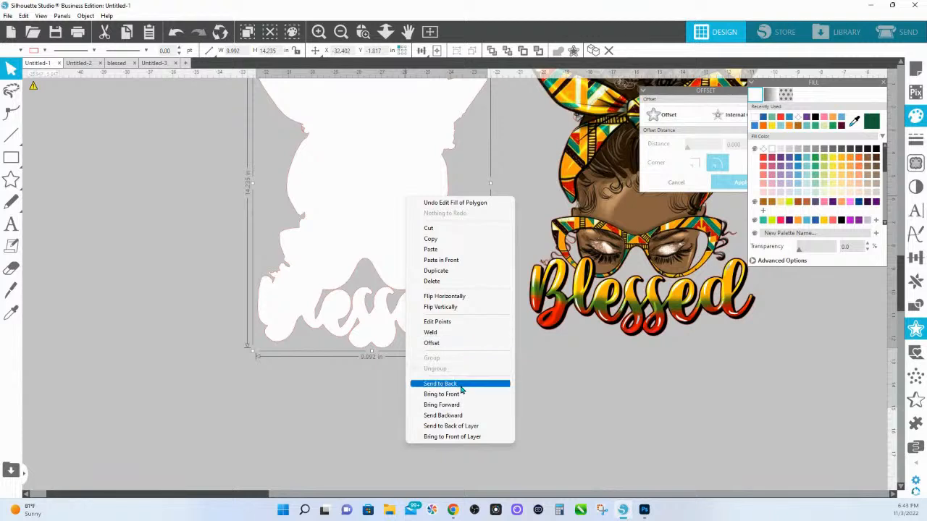
left_click(449, 261)
left_click(409, 375)
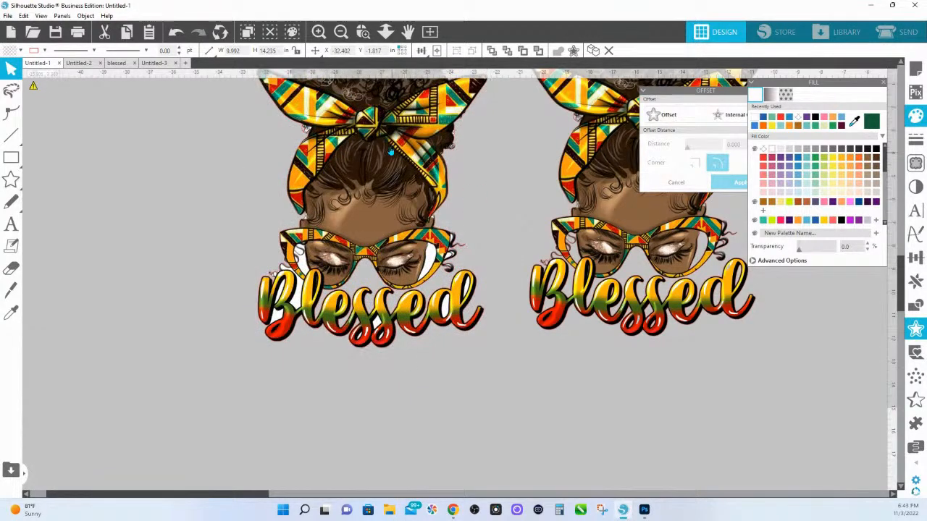
left_click(362, 33)
left_click_drag(589, 343, 250, 306)
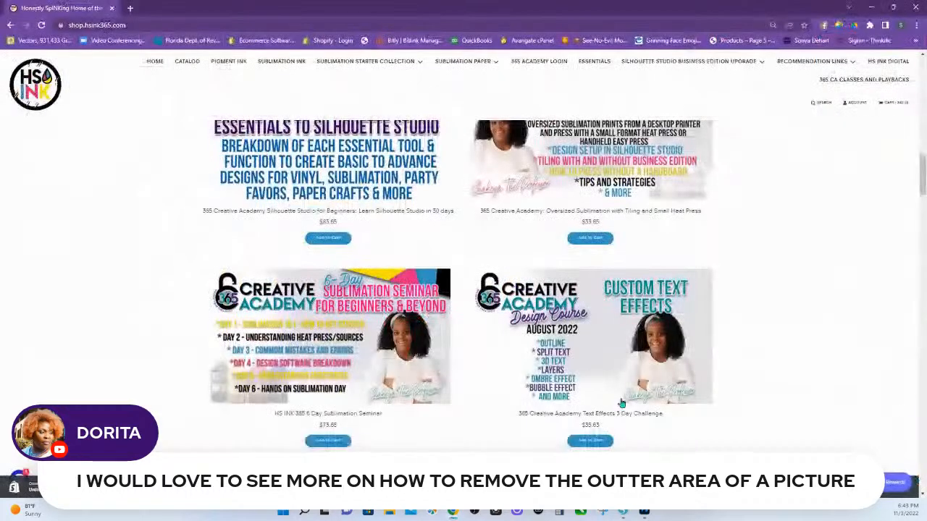
Step: Switch to the HS Ink store in Chrome and view the lesson schedule images of the Learn Silhouette Studio in 30 days course
scroll(325, 355, "up", 3)
scroll(325, 355, "up", 1)
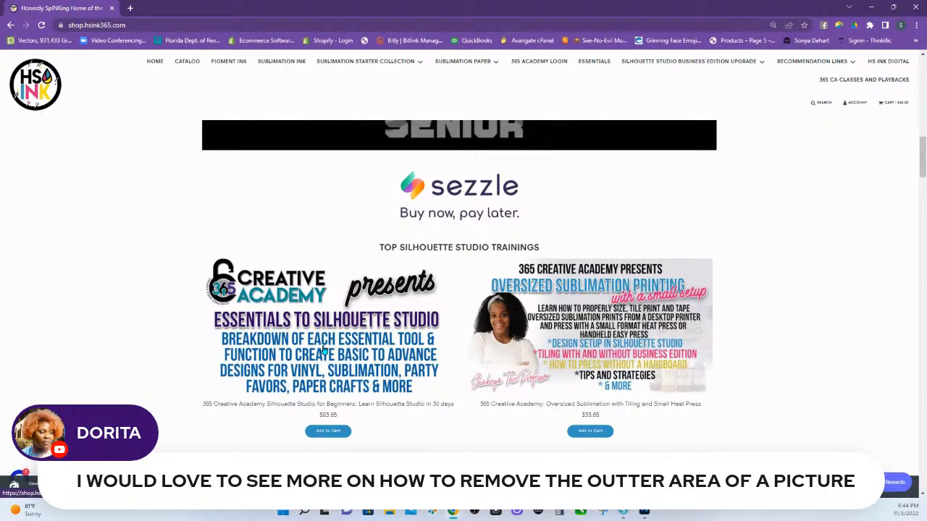
left_click(324, 350)
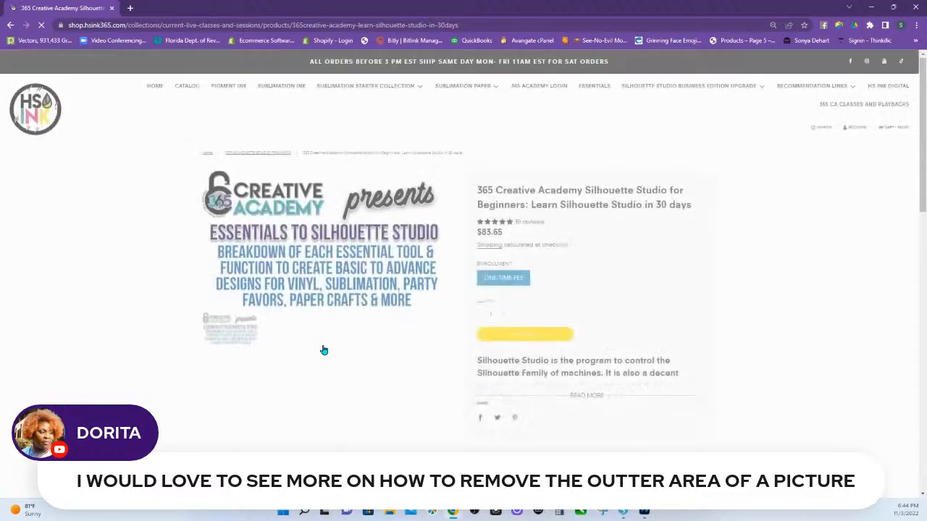
left_click(310, 341)
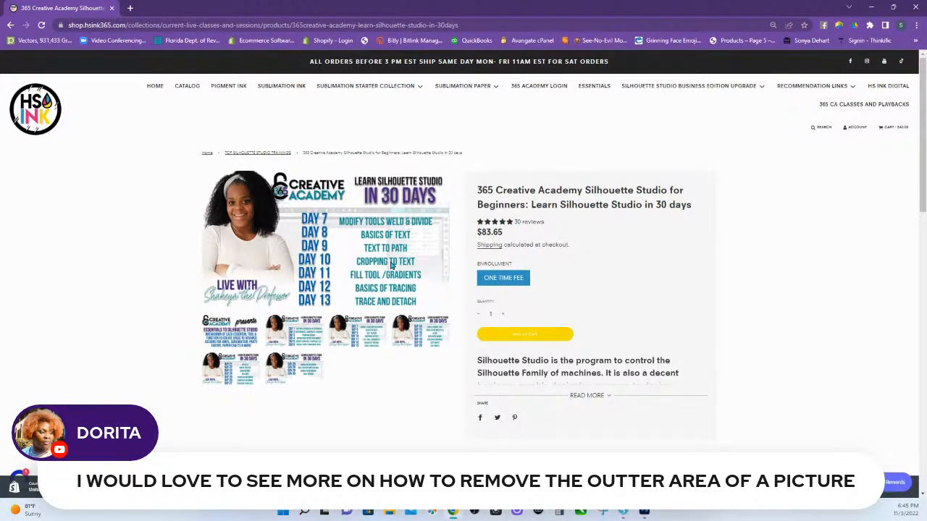
left_click(244, 383)
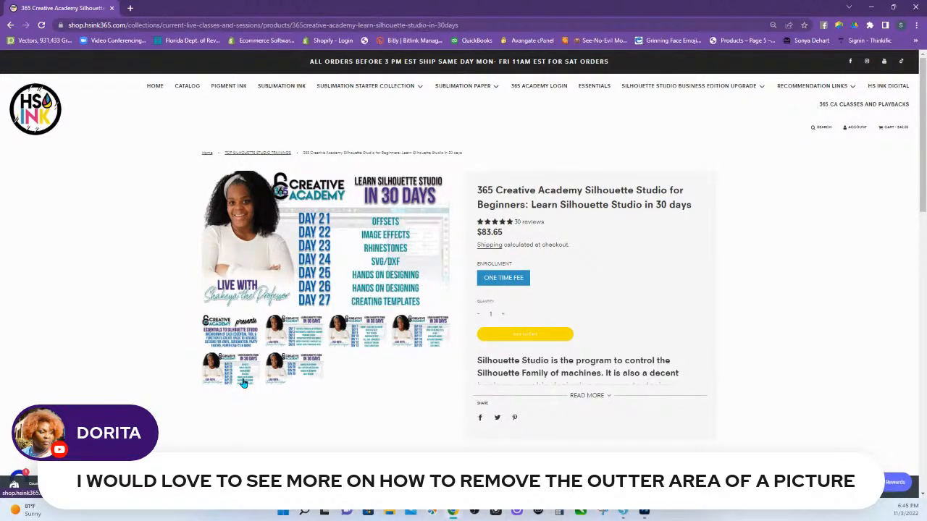
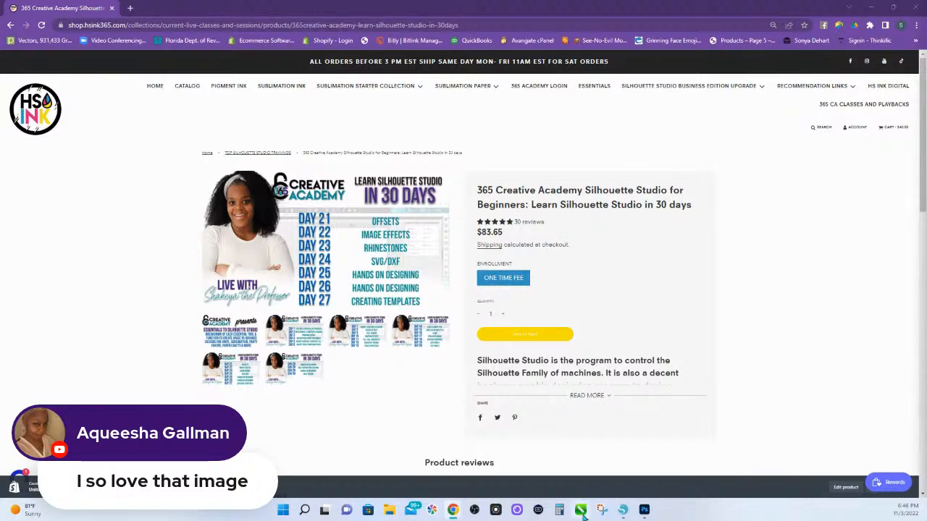
Step: Switch to Silhouette Studio, scale the Blessed picture to about 5.18 × 7.38 in and place it at the top of the white page
left_click(622, 510)
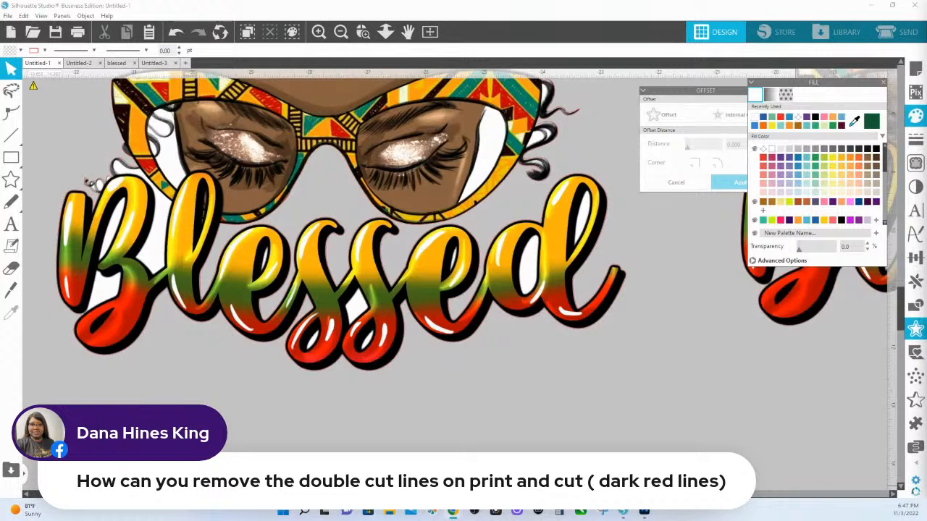
left_click(385, 31)
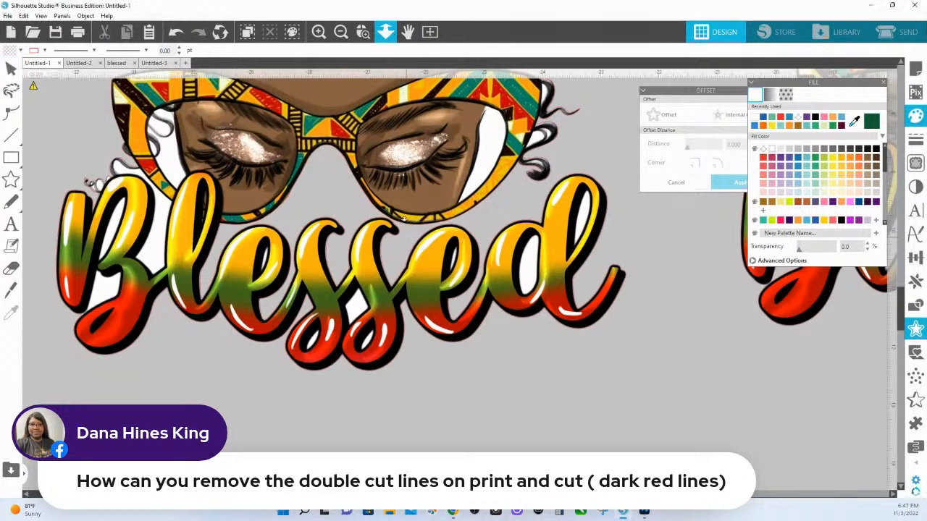
left_click_drag(403, 219, 403, 158)
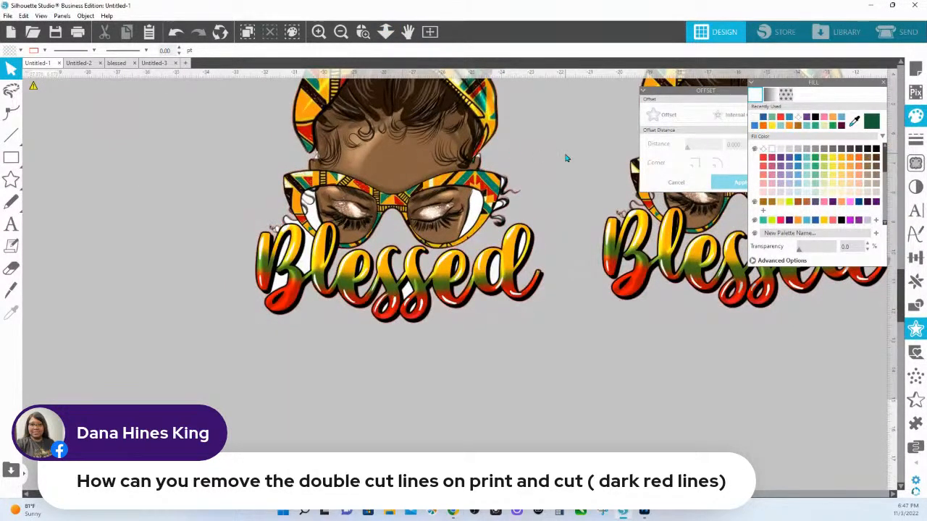
left_click(449, 151)
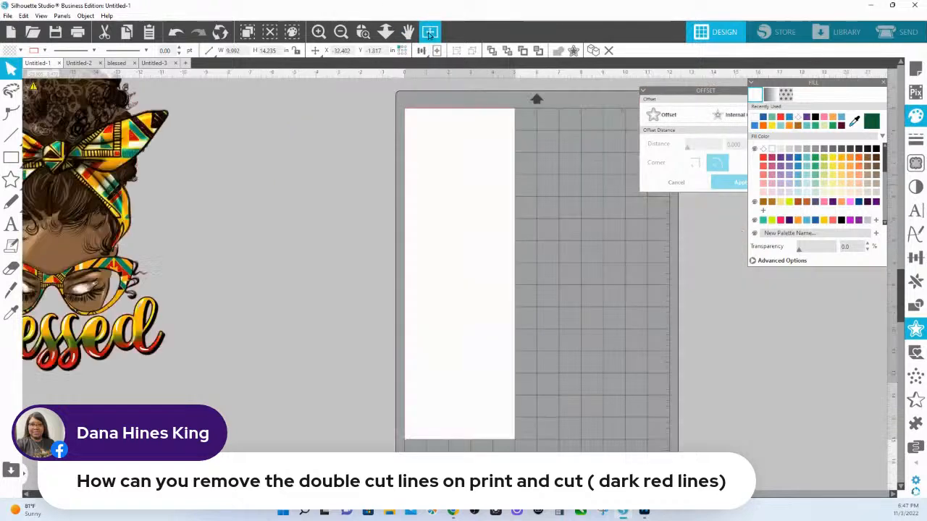
left_click(429, 31)
left_click_drag(209, 190, 446, 192)
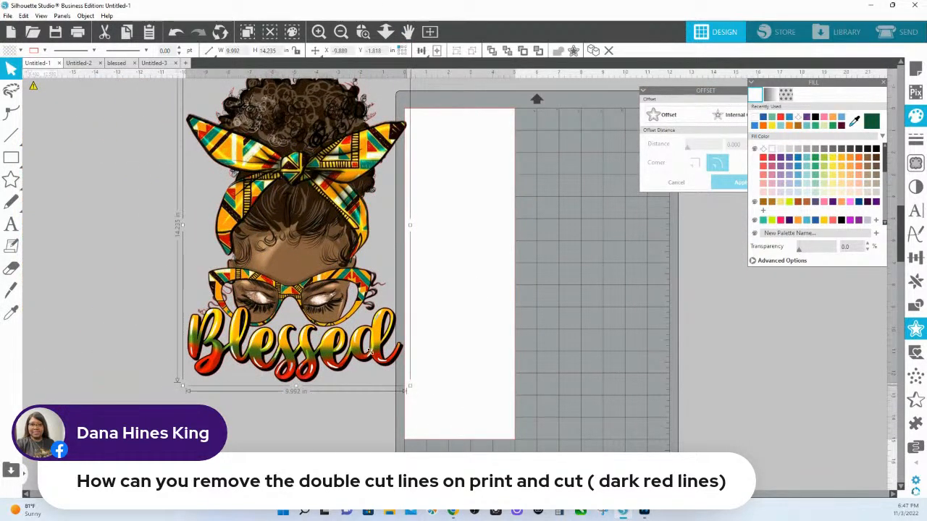
left_click_drag(408, 384, 304, 234)
left_click_drag(261, 179, 478, 233)
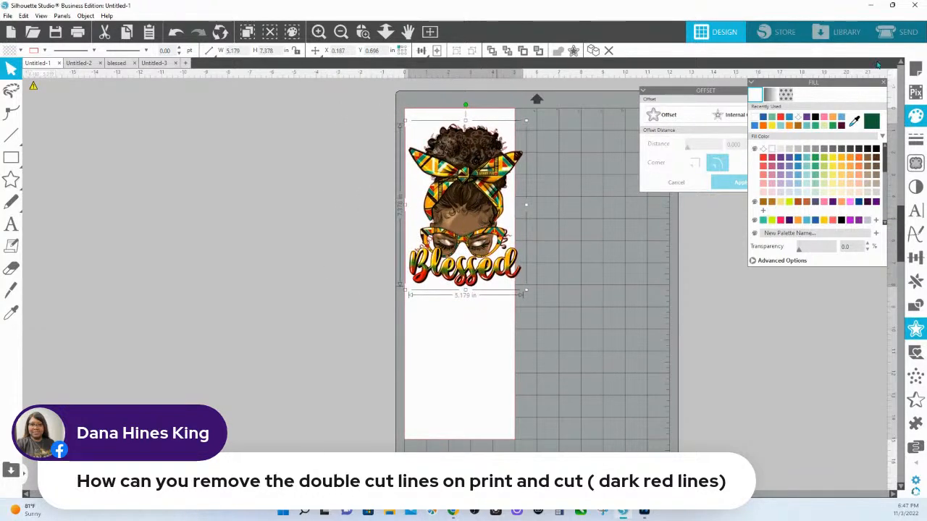
Step: Compare the Cut and Cut Edge options on the Blessed picture in the send view and leave it set to Cut Edge
left_click(898, 32)
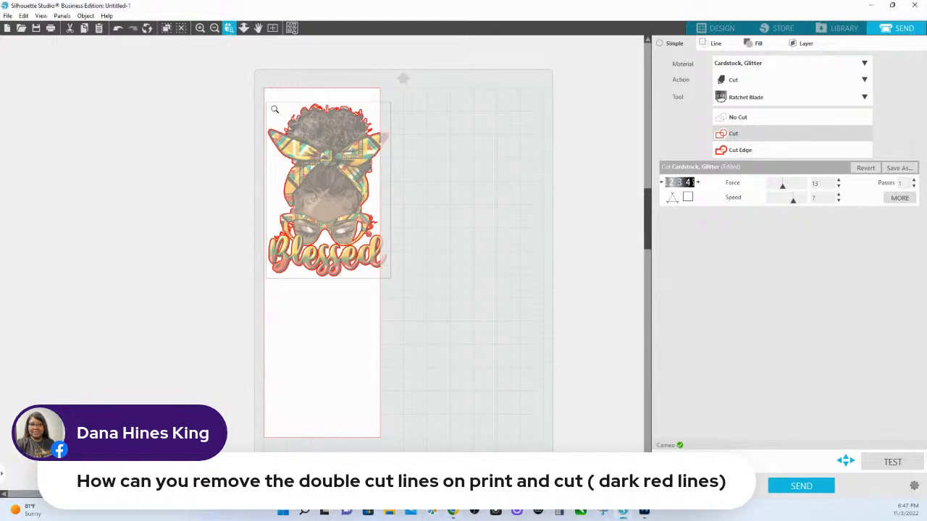
scroll(378, 135, "up", 3)
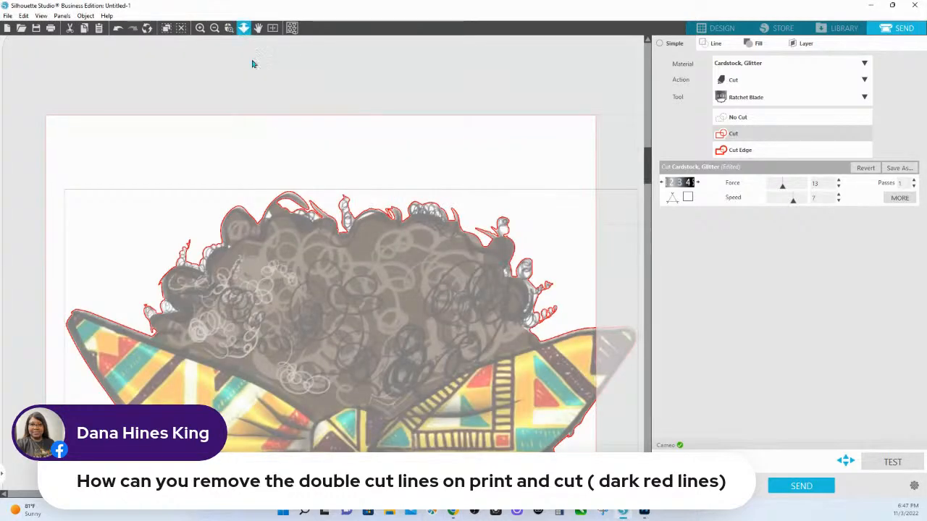
scroll(388, 186, "up", 3)
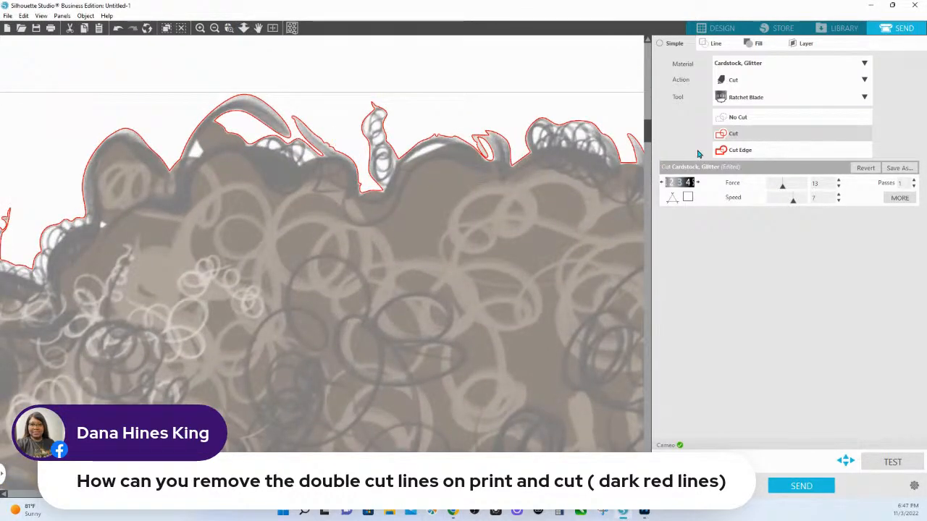
left_click(726, 151)
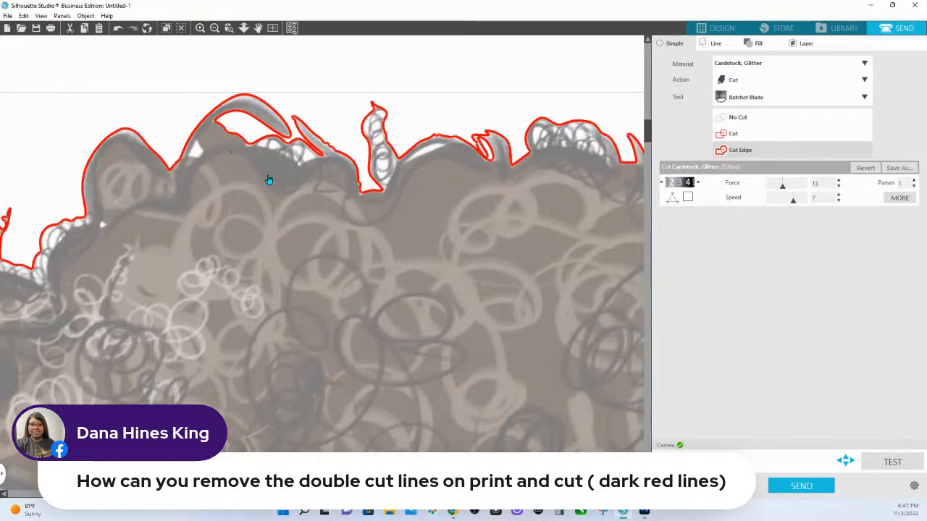
left_click(741, 137)
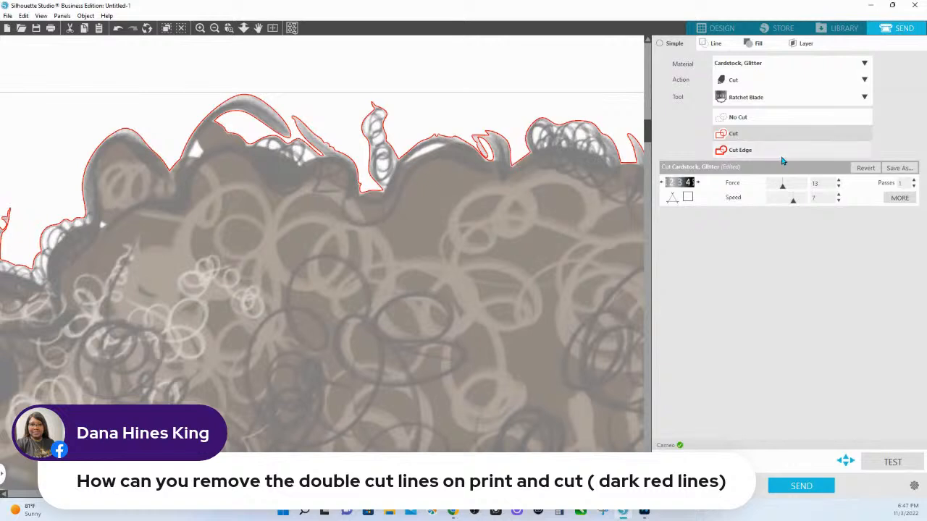
left_click(752, 156)
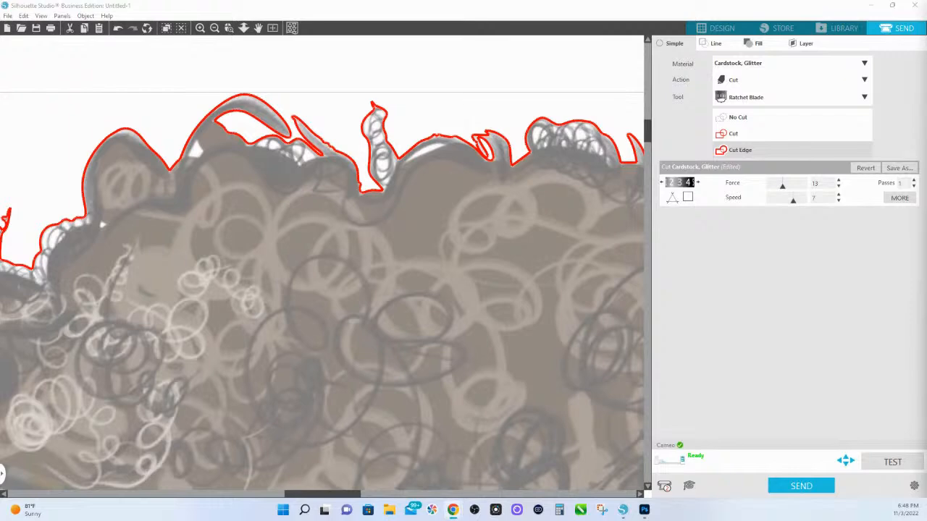
Step: Return to the design view, move the Blessed picture off the mat to its left and deselect it
left_click(244, 28)
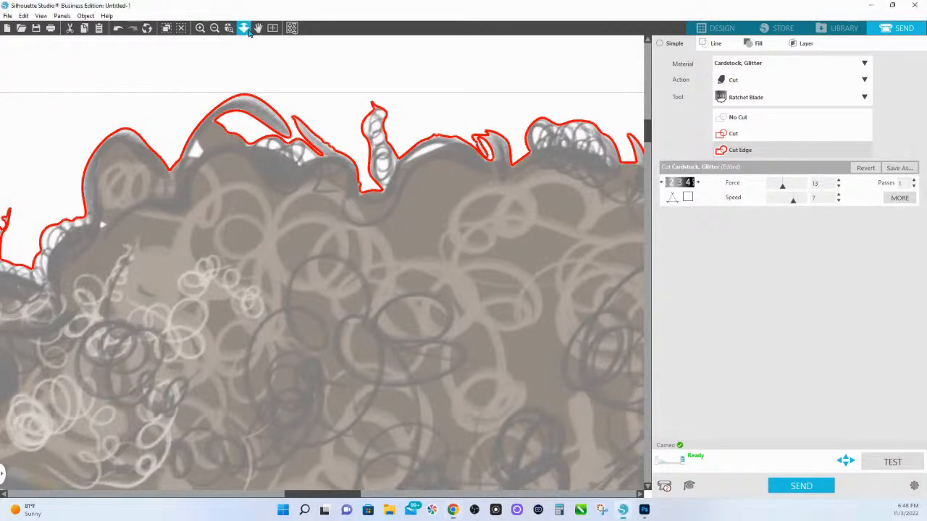
left_click_drag(324, 276, 325, 103)
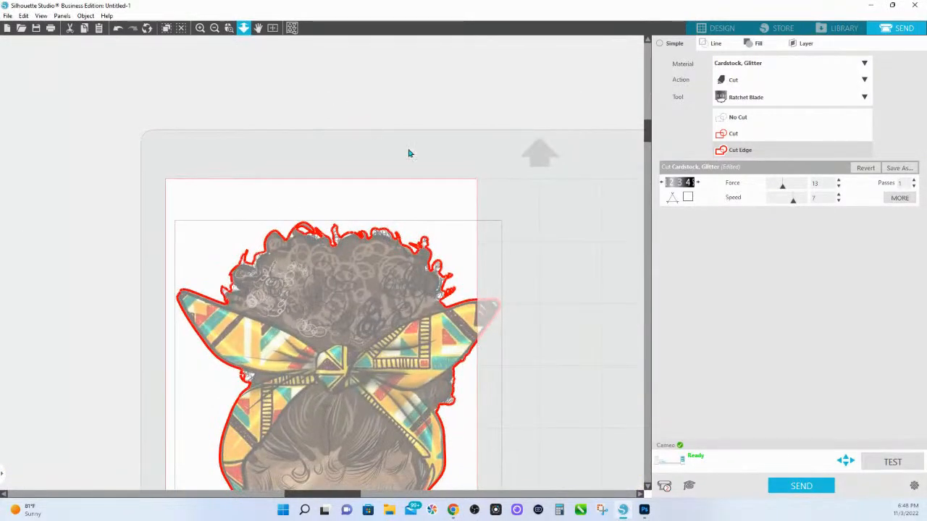
left_click(721, 27)
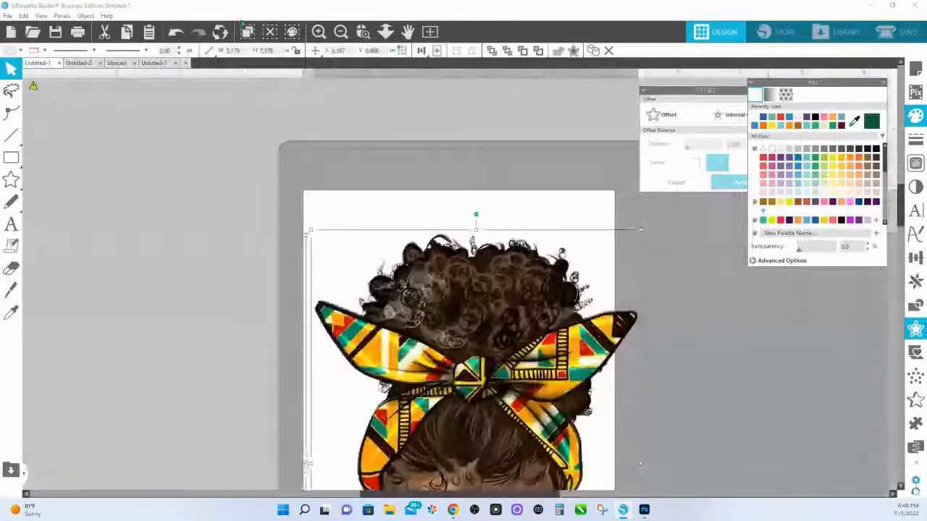
left_click(385, 32)
left_click_drag(396, 239, 399, 81)
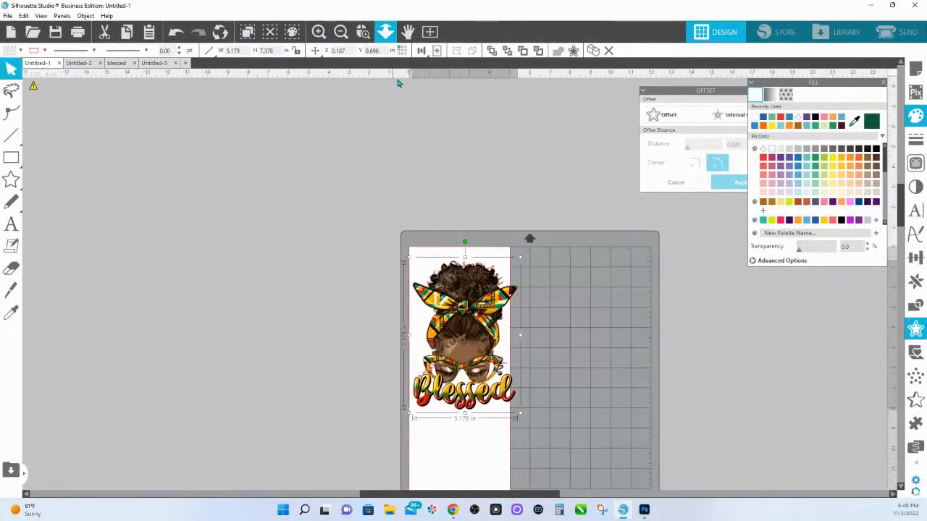
left_click_drag(465, 318, 271, 282)
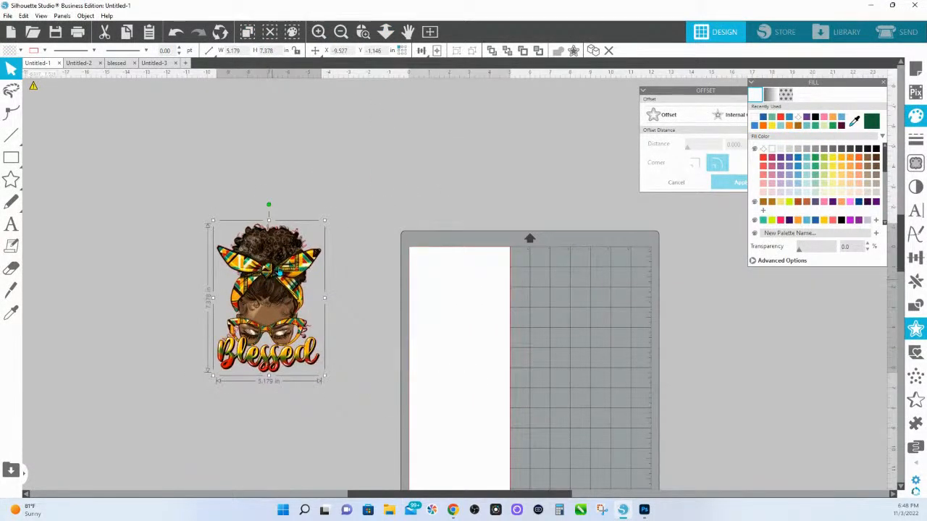
left_click(402, 190)
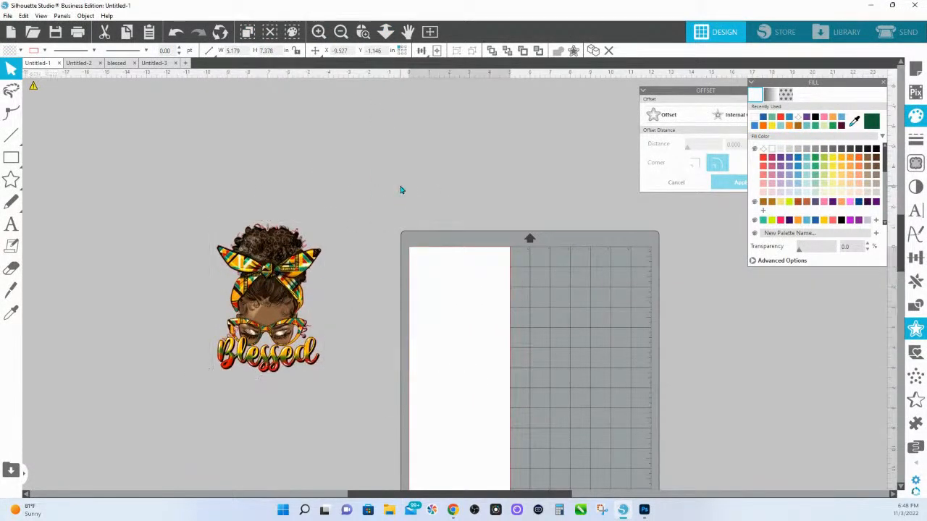
Step: Delete the purple star, the pink star and the orange rectangle from the Untitled-3 document
left_click(145, 64)
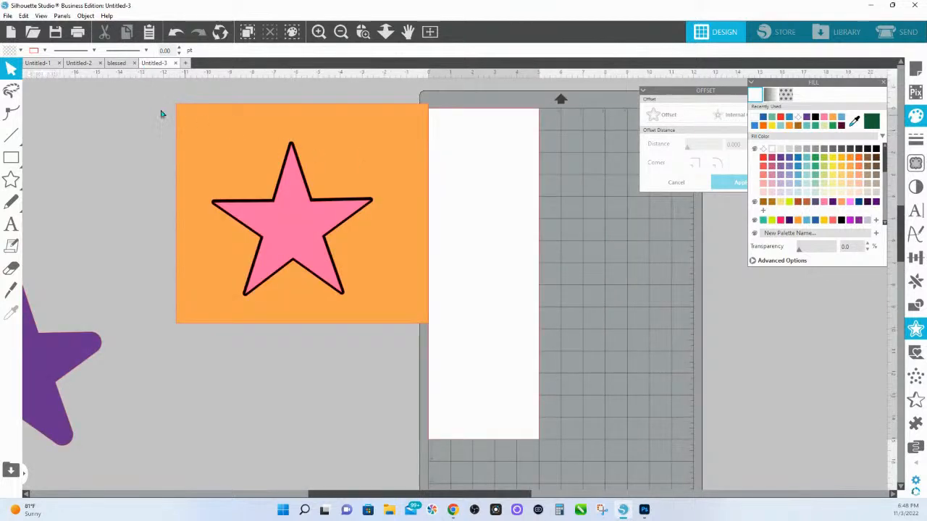
left_click(385, 31)
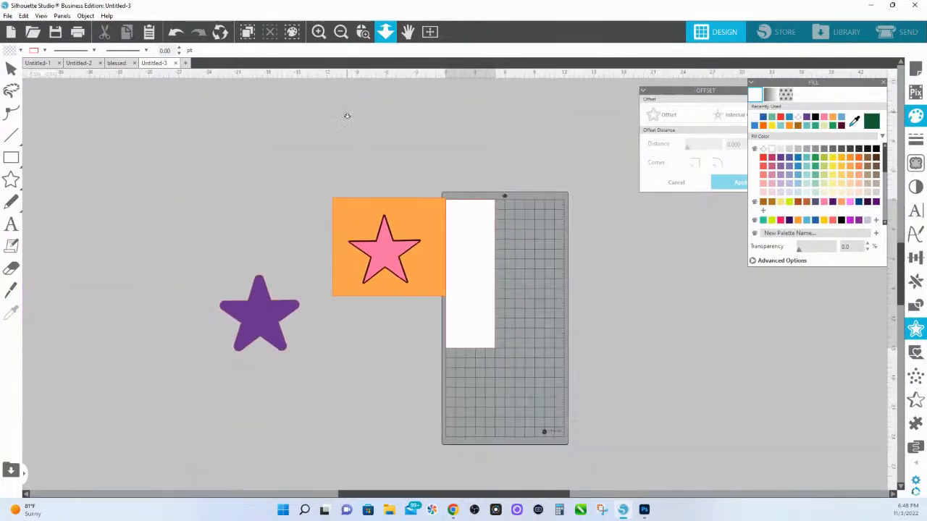
left_click_drag(209, 189, 445, 350)
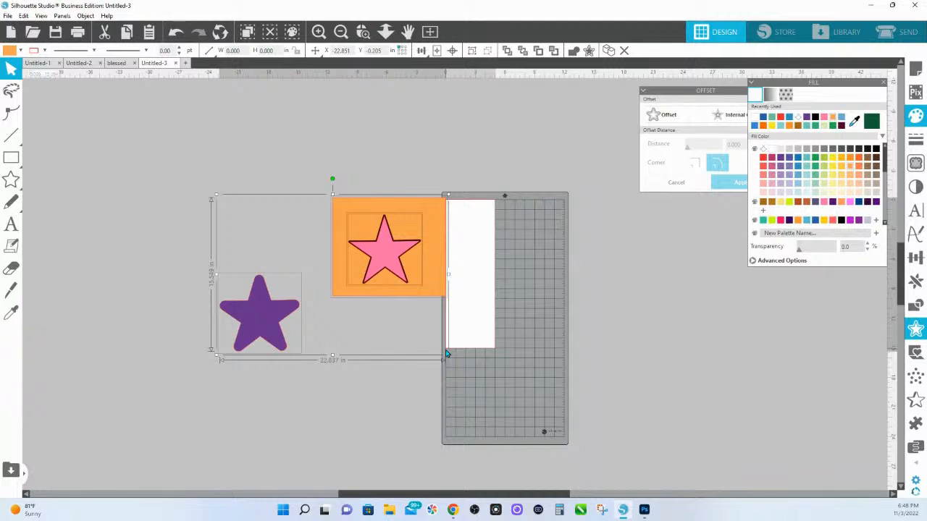
key("Delete")
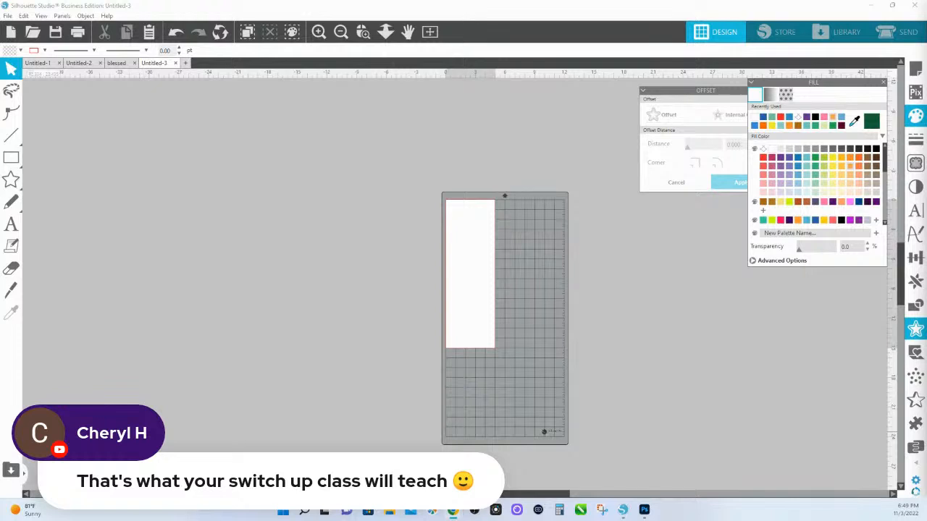
Step: Open the blessed document and select the Blessed picture beside the blue patterned circle for a close view
left_click(119, 64)
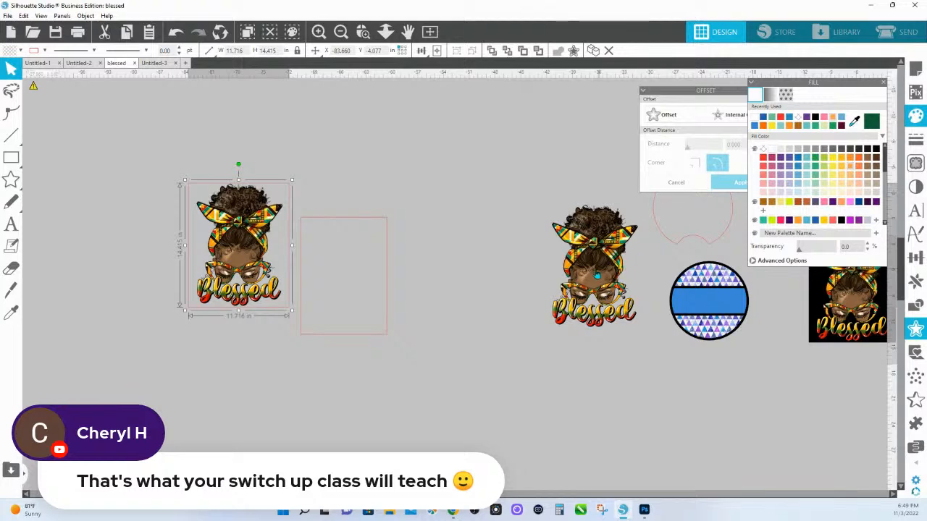
left_click_drag(598, 275, 616, 327)
left_click(363, 31)
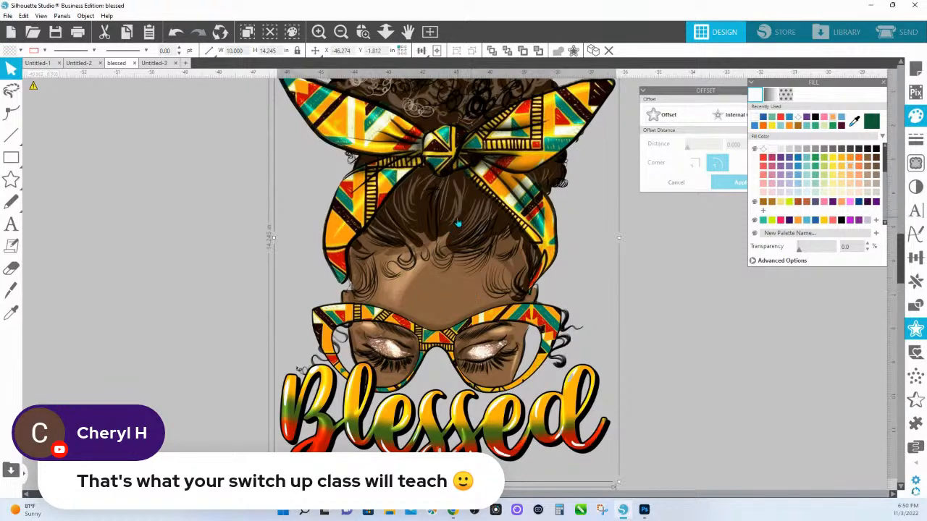
scroll(449, 219, "up", 3)
scroll(446, 218, "up", 1)
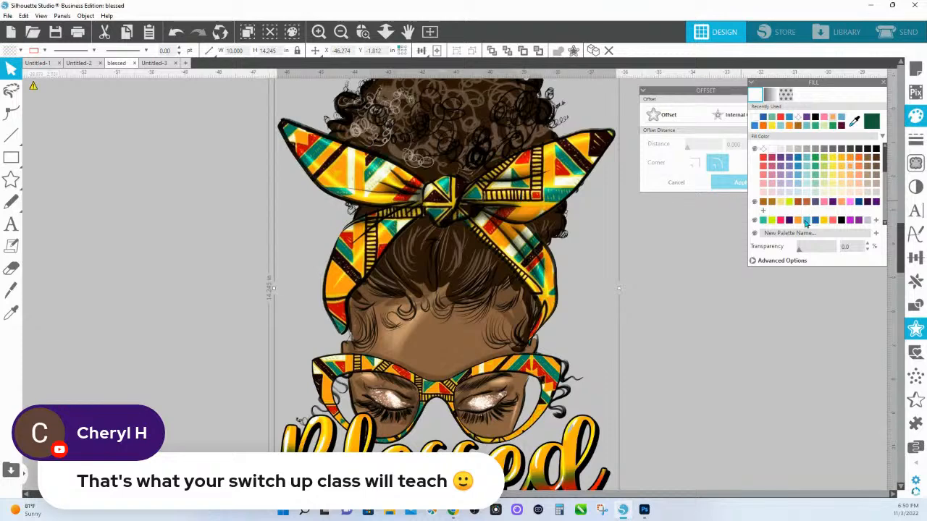
Step: Try a Colorize hue of 61 on the selected Blessed picture and reset the hue to 0
left_click(916, 187)
left_click(786, 95)
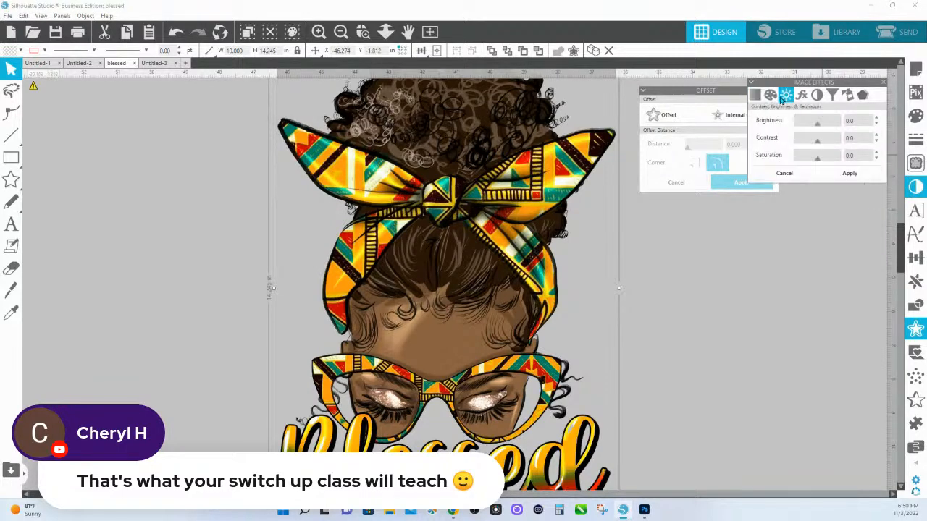
left_click(771, 95)
left_click_drag(796, 123, 824, 127)
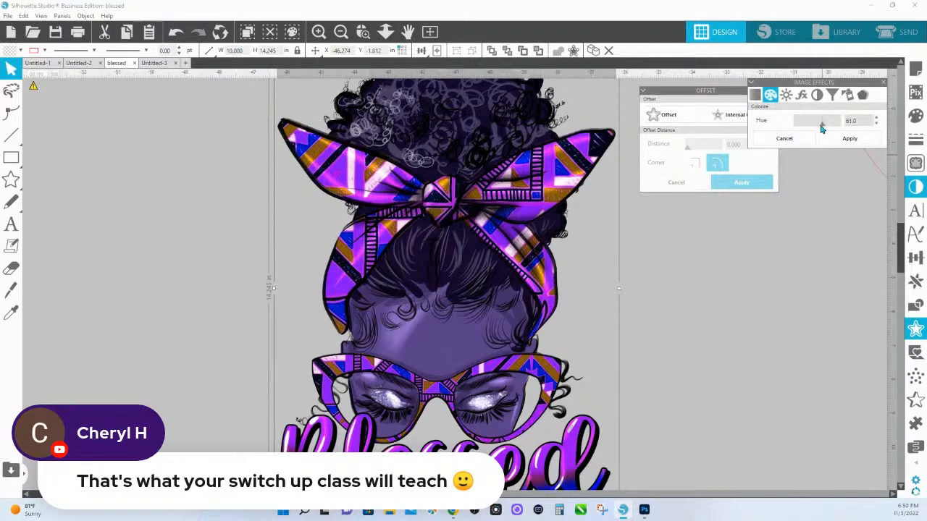
left_click_drag(824, 127, 751, 135)
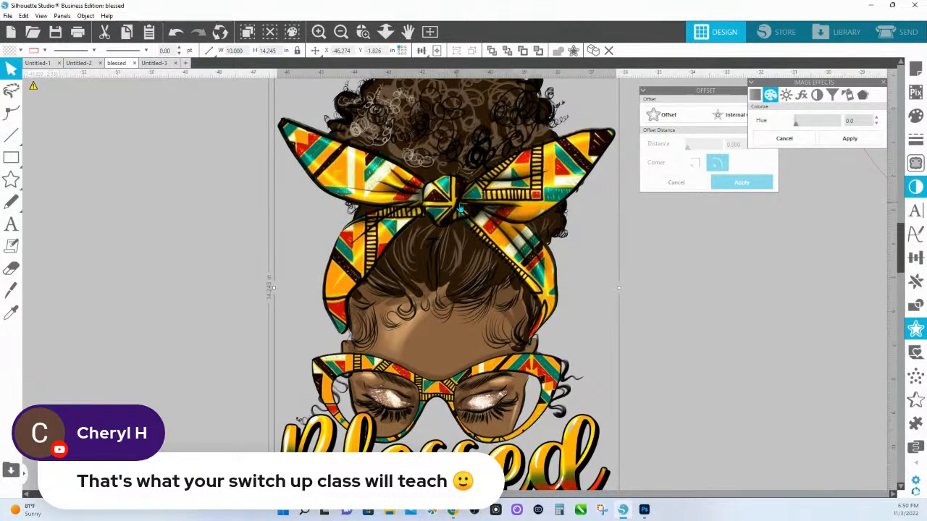
Step: Darken the selected Blessed picture by lowering the Gamma image effect to 25
left_click(801, 96)
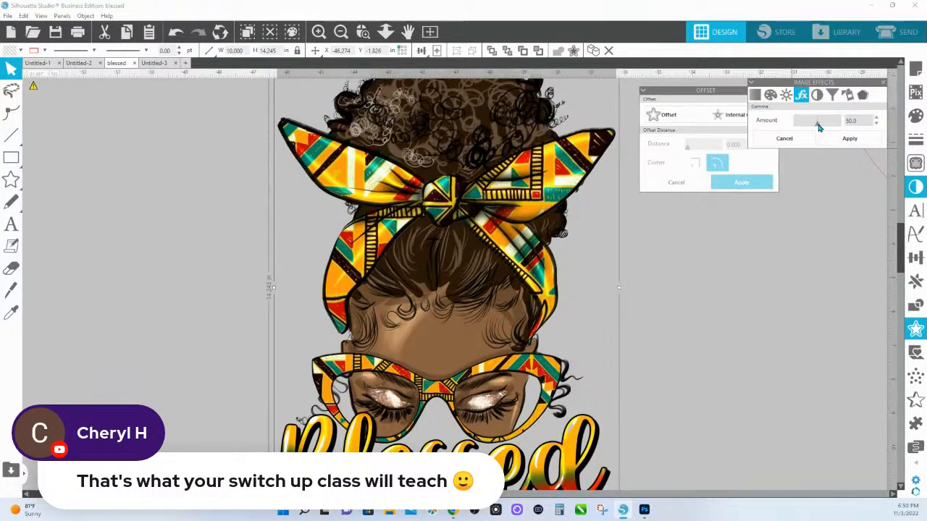
left_click_drag(818, 127, 812, 129)
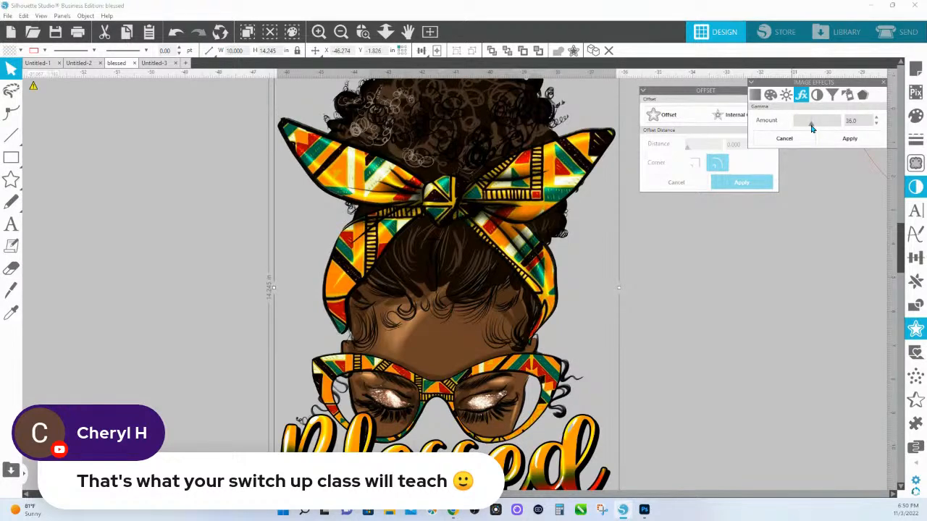
left_click_drag(812, 127, 806, 128)
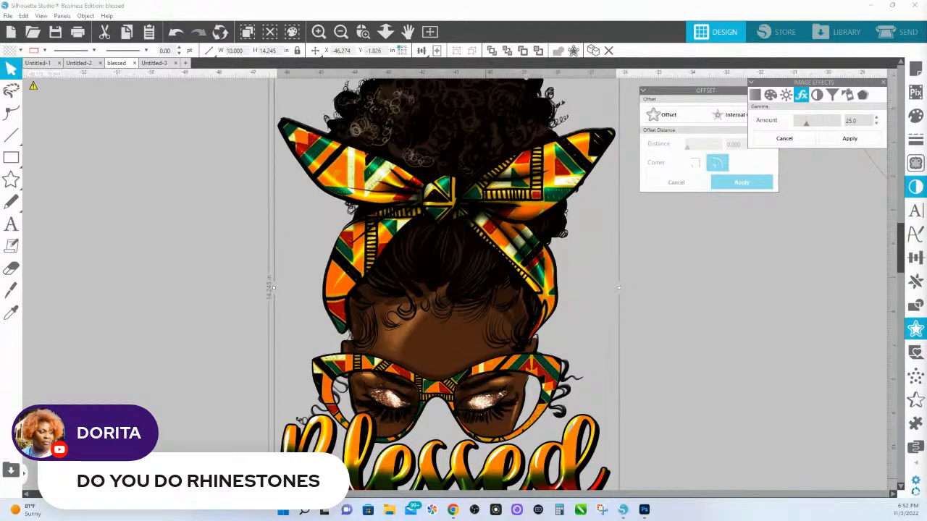
Step: Switch to Chrome and browse the sublimation designs in the HRASeamlessPattern shop on Etsy
key("alt+Tab")
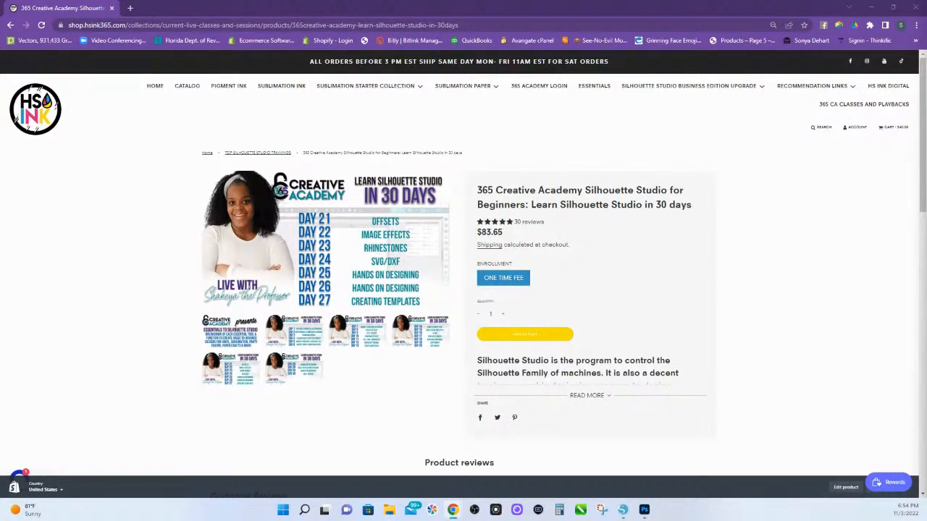
left_click_drag(926, 119, 297, 9)
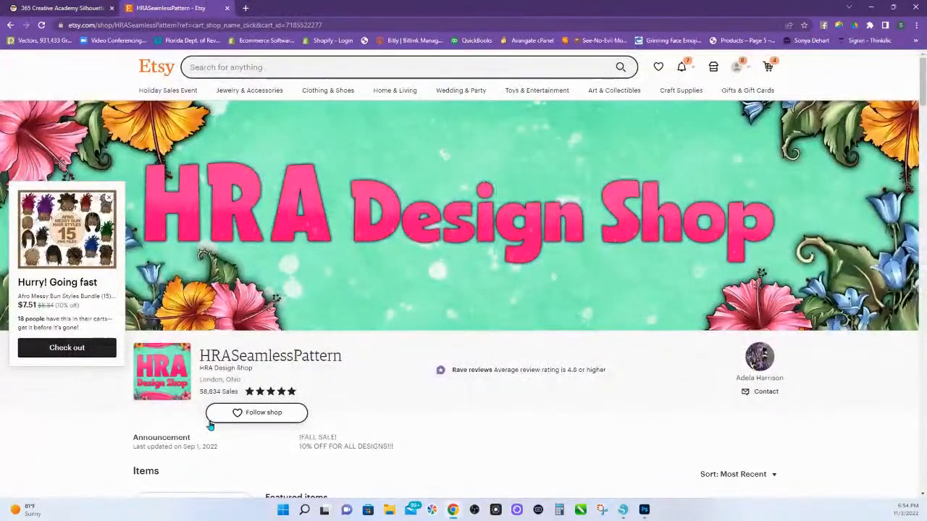
scroll(253, 405, "down", 7)
scroll(362, 326, "up", 2)
scroll(414, 296, "down", 2)
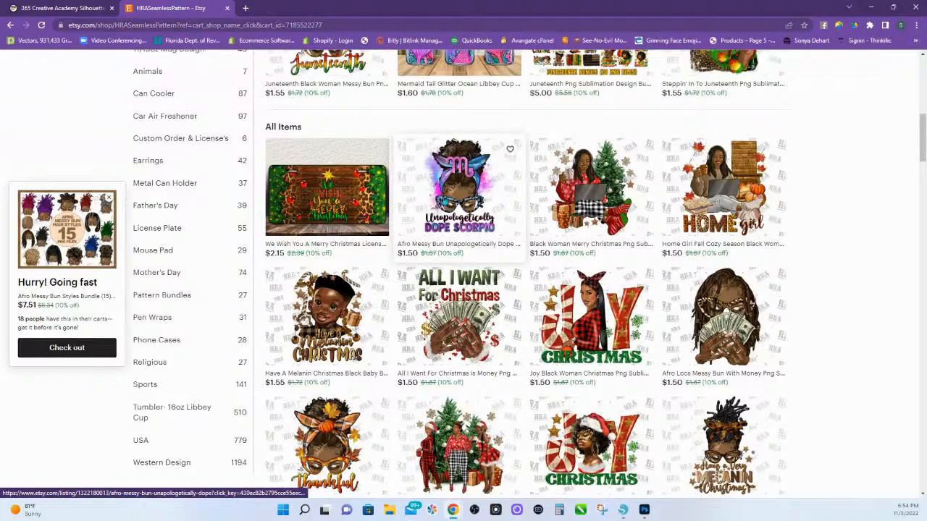
scroll(332, 272, "down", 3)
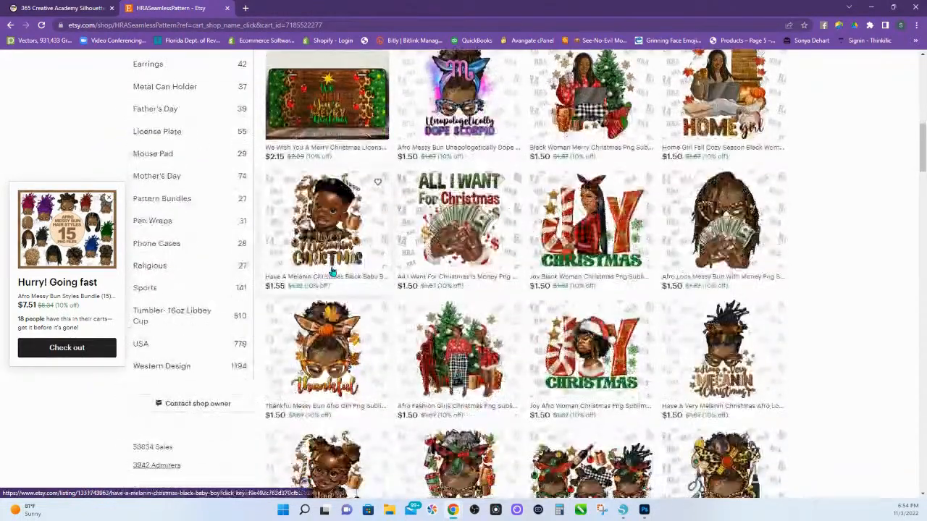
Step: View the listings for the Have A Melanin Christmas Black Baby Girl and Afro Messy Bun Christmas Granny designs, returning to the shop page
scroll(332, 273, "down", 3)
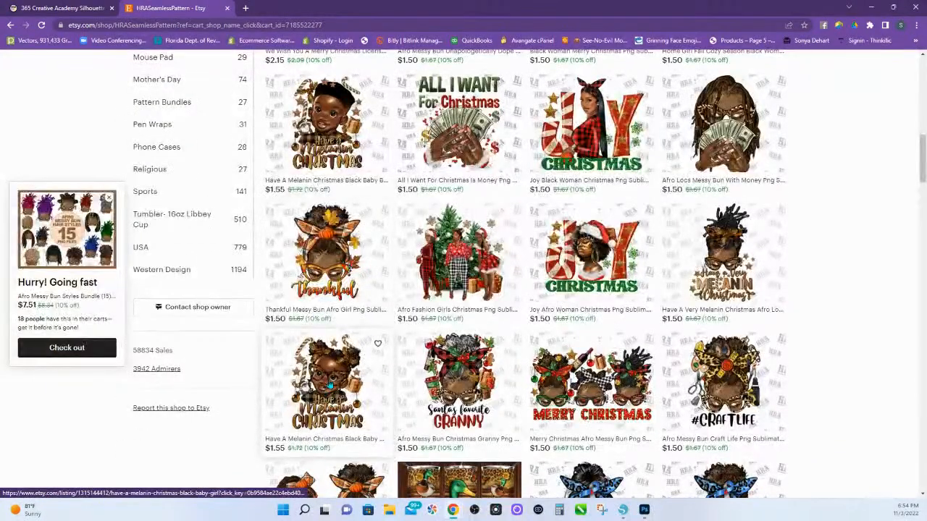
left_click(330, 383)
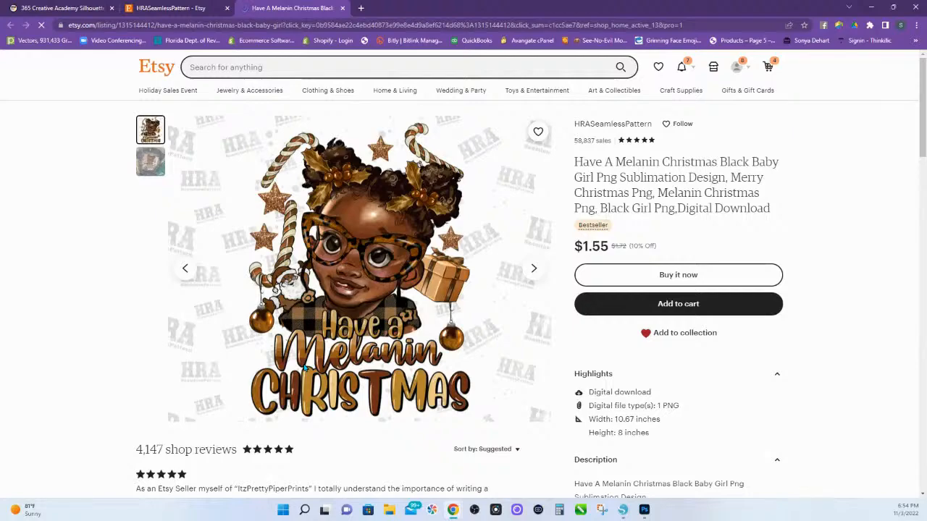
left_click(182, 10)
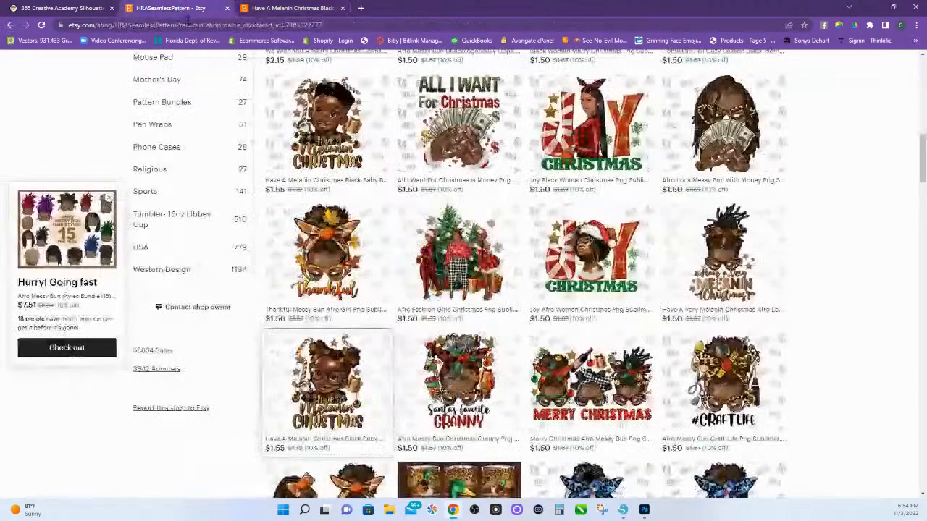
scroll(450, 321, "down", 2)
left_click(450, 321)
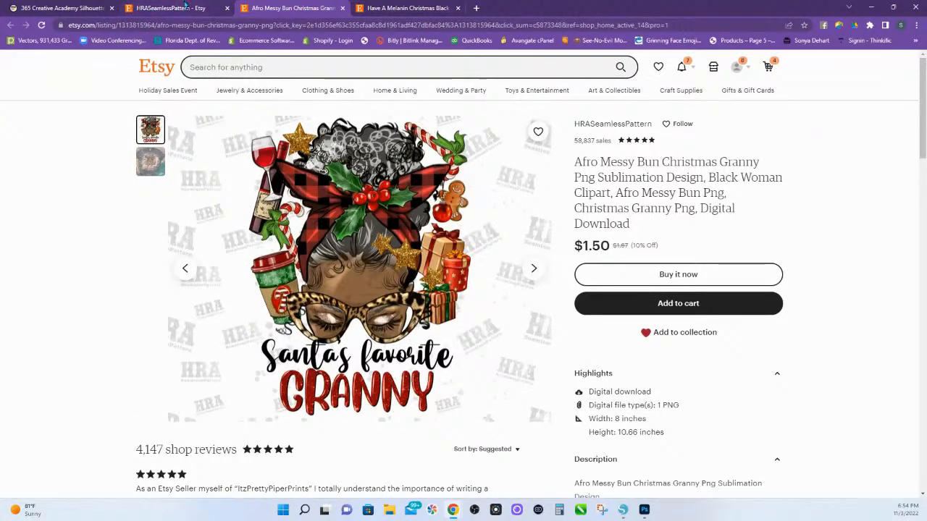
left_click(185, 7)
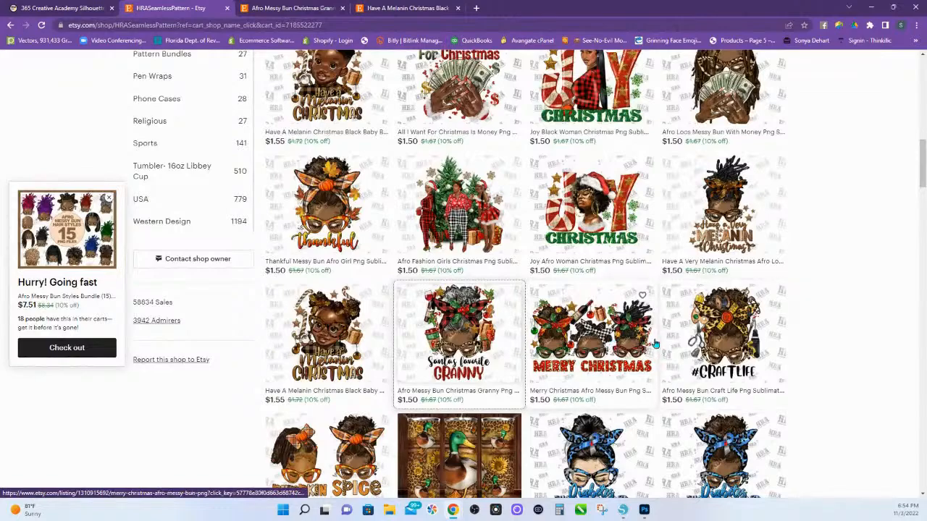
Step: Examine the Afro Messy Bun Blonde Short Hair listing's picture and reviews, then return to the shop page
scroll(655, 344, "down", 3)
scroll(663, 326, "down", 1)
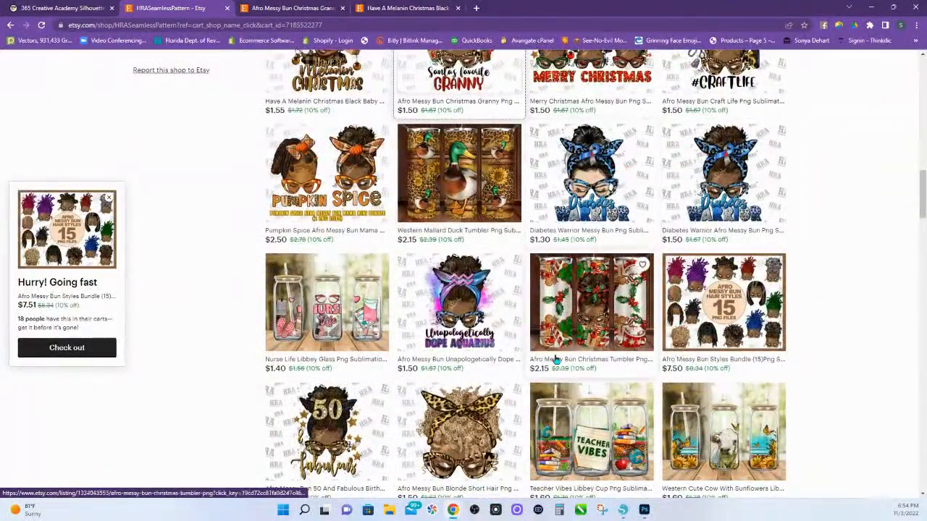
scroll(555, 360, "down", 3)
left_click(459, 343)
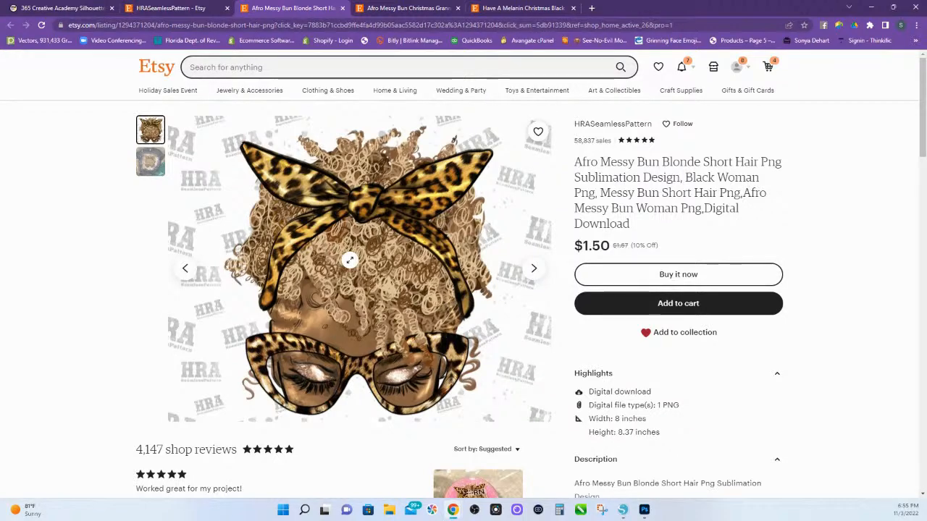
scroll(401, 341, "down", 3)
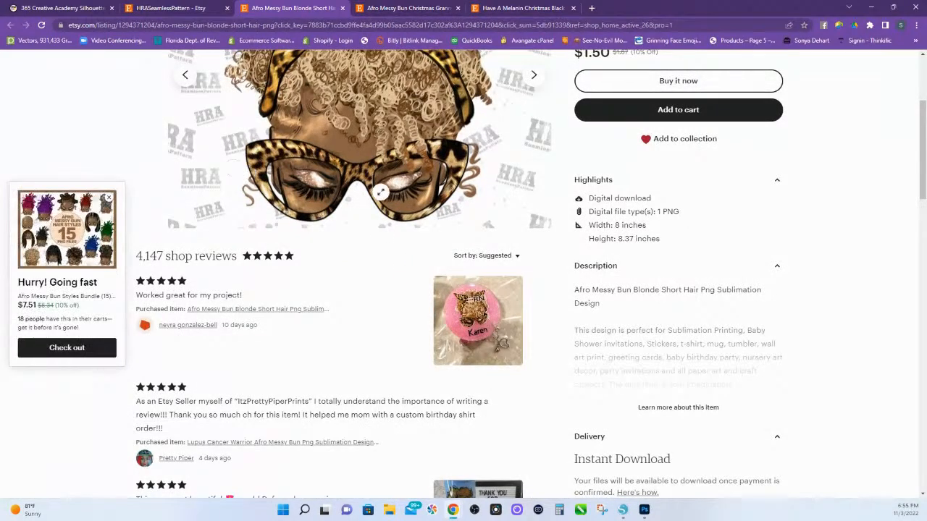
scroll(388, 198, "up", 1)
scroll(387, 199, "up", 1)
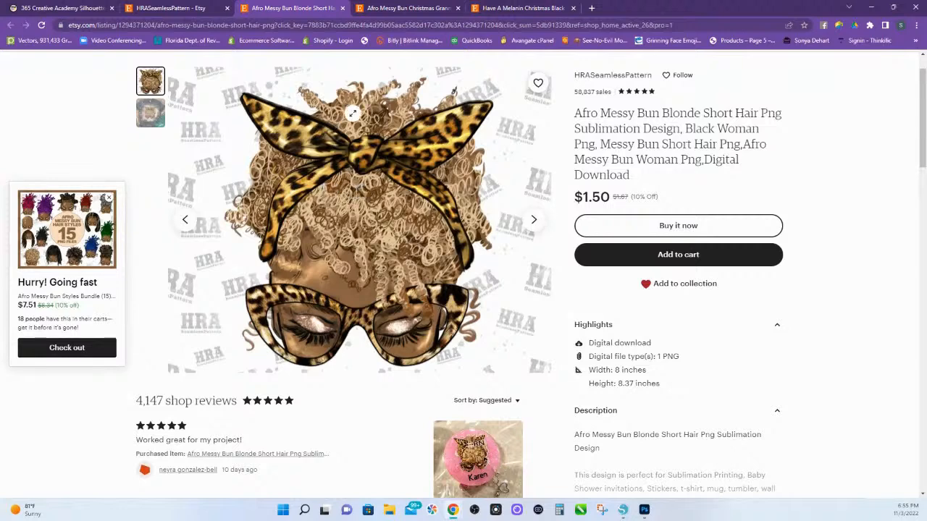
left_click(208, 10)
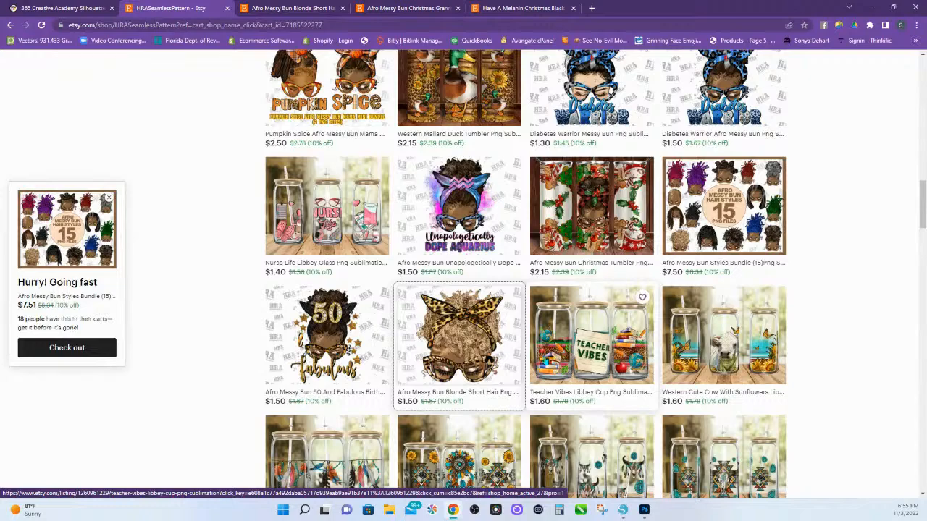
Step: Browse the remaining designs on the shop's first page and review the three opened listings again
scroll(657, 363, "down", 3)
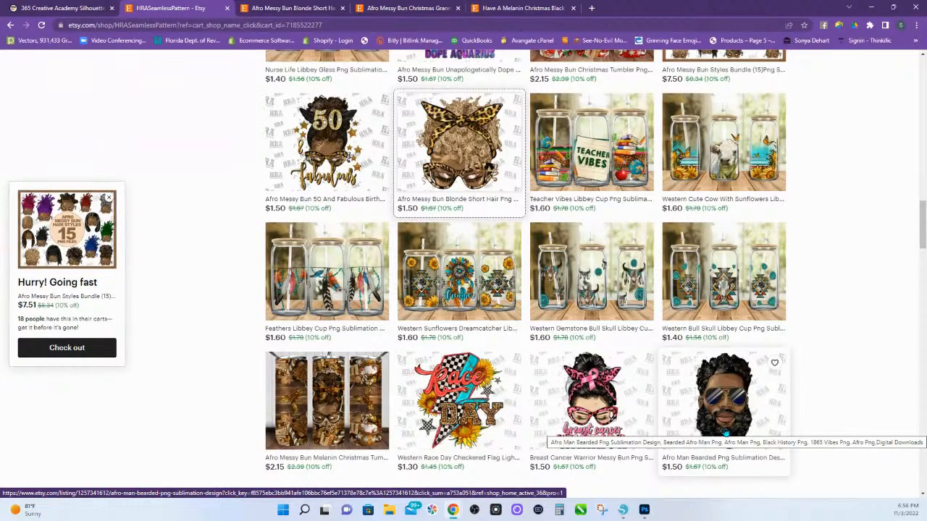
scroll(673, 423, "down", 1)
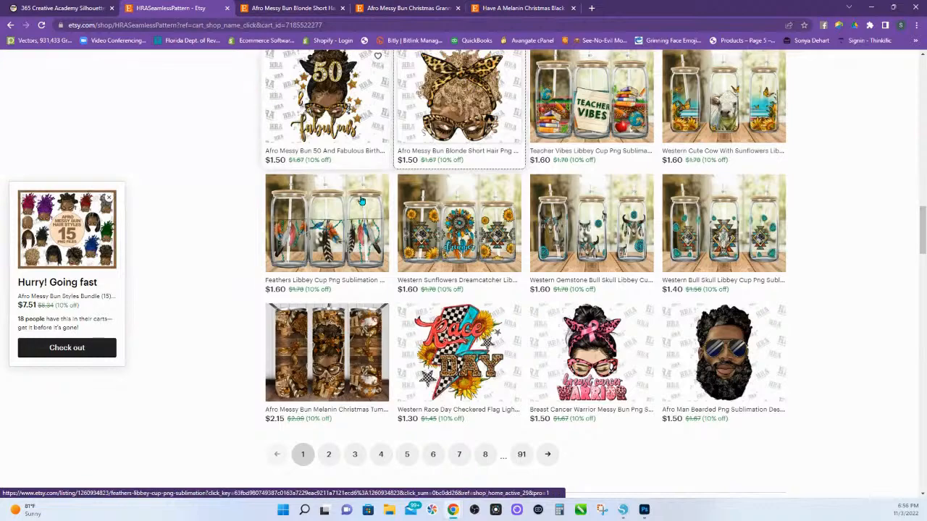
scroll(303, 54, "up", 4)
left_click(293, 8)
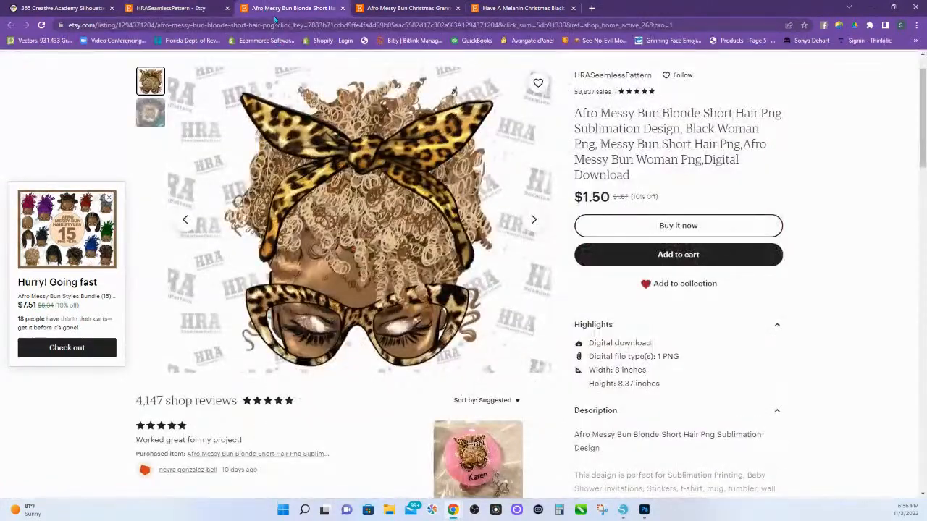
left_click(423, 8)
left_click(511, 8)
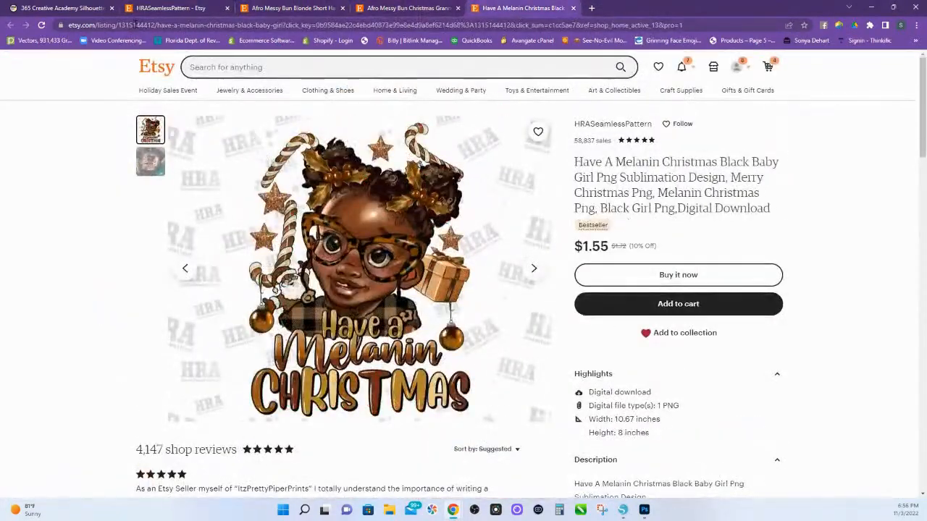
left_click(152, 8)
Step: Look over the shop's first page of designs again, from the featured items to the page numbers
scroll(406, 242, "up", 8)
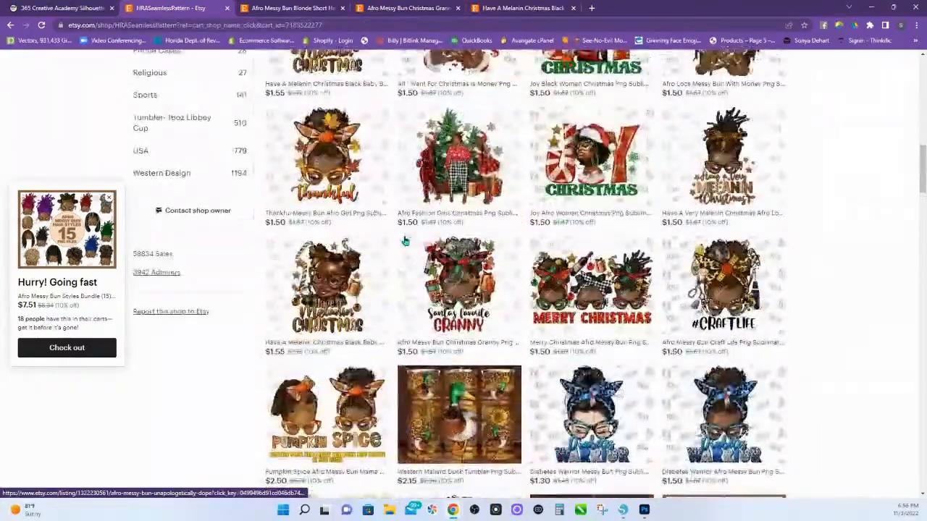
scroll(405, 241, "up", 8)
scroll(406, 241, "down", 8)
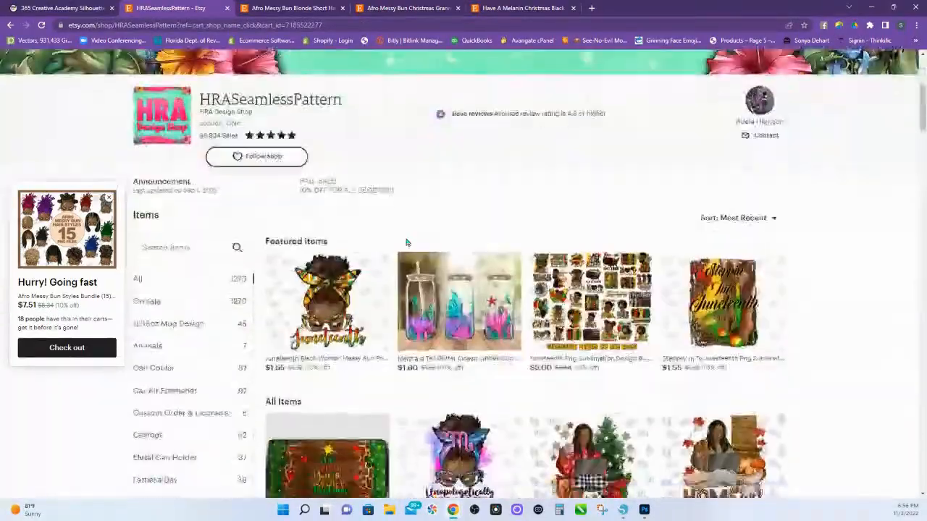
scroll(406, 241, "down", 5)
scroll(402, 241, "up", 6)
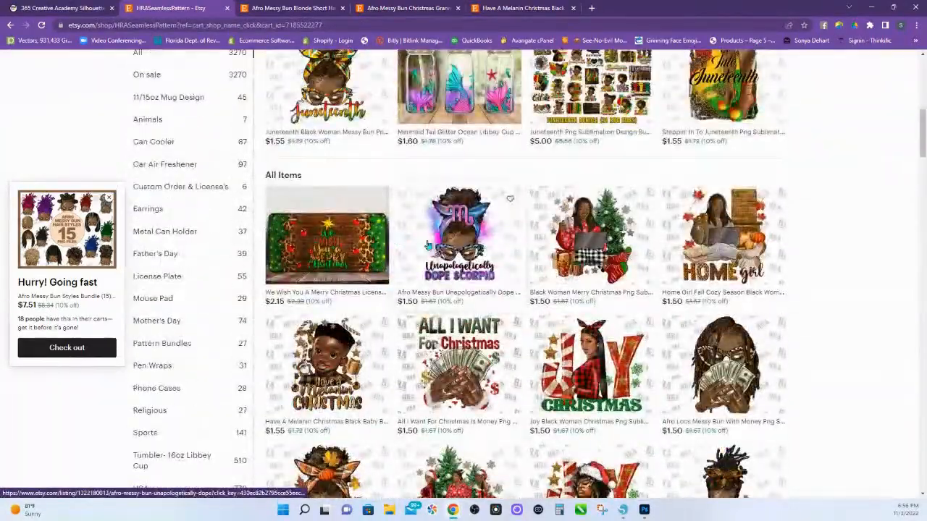
scroll(362, 246, "up", 4)
scroll(317, 400, "down", 11)
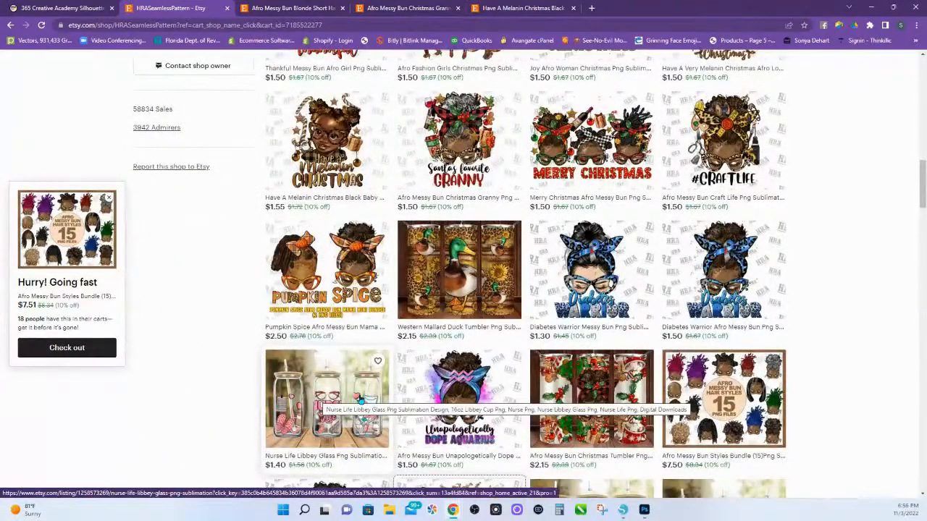
scroll(582, 373, "down", 3)
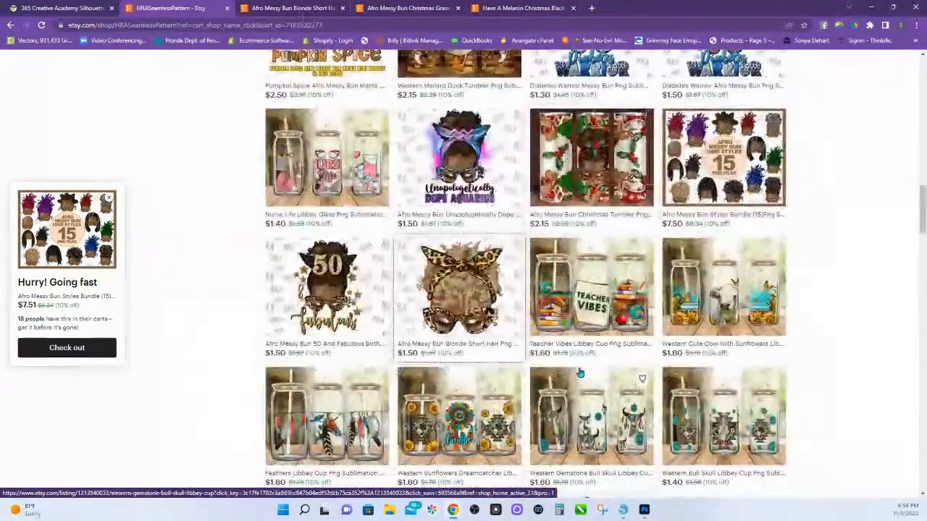
scroll(503, 302, "down", 7)
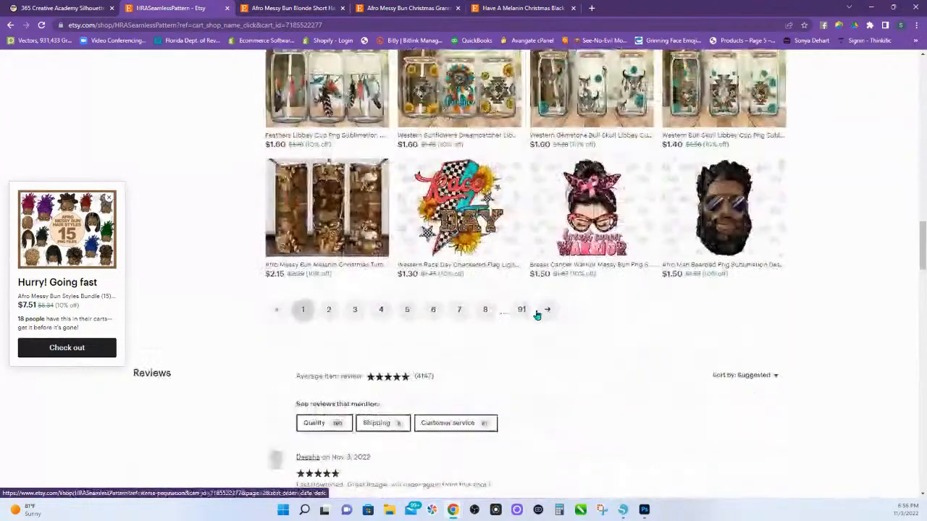
Step: Browse page 2 of the shop's designs and view the Afro Messy Bun Straight Hair Wayfarer Glasses listing
left_click(327, 117)
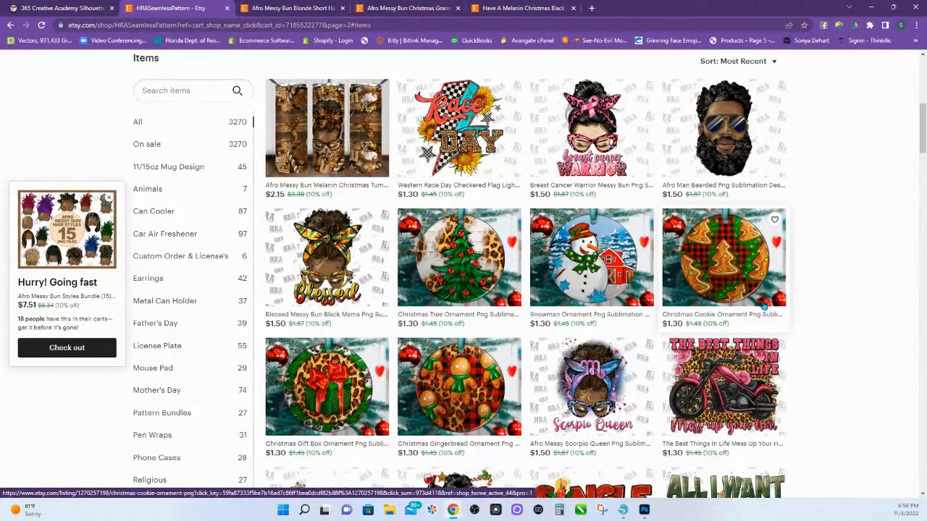
scroll(775, 306, "down", 4)
scroll(705, 331, "down", 2)
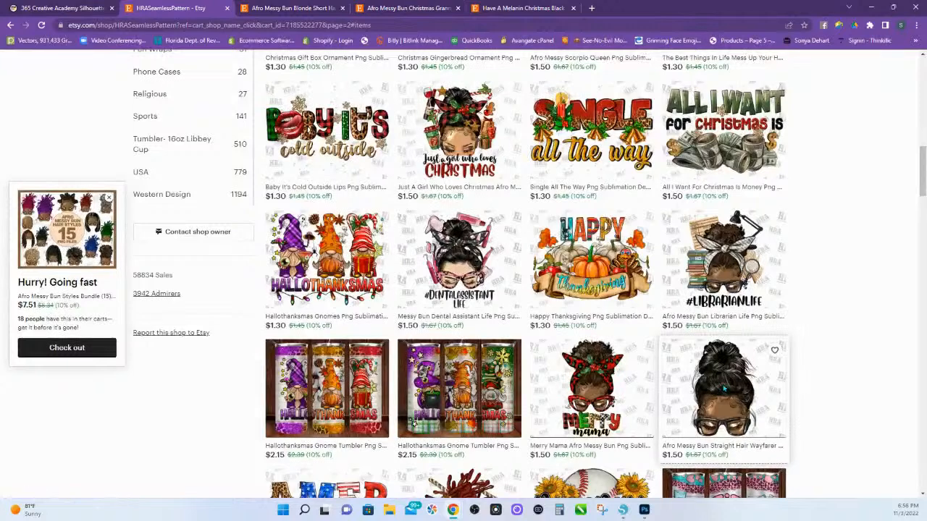
left_click(723, 391)
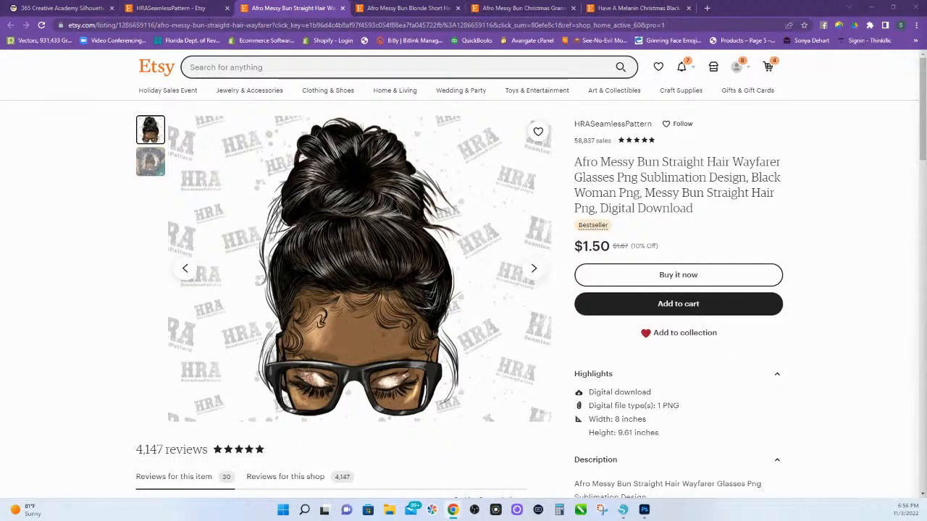
Step: Switch to Silhouette Studio and cancel the Gamma image effect on the Blessed picture
left_click(623, 510)
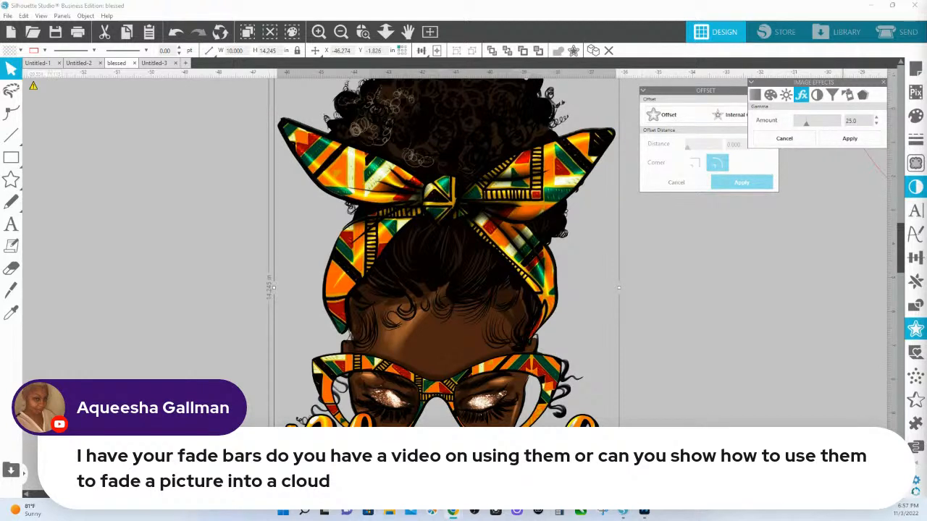
left_click(798, 144)
left_click(23, 16)
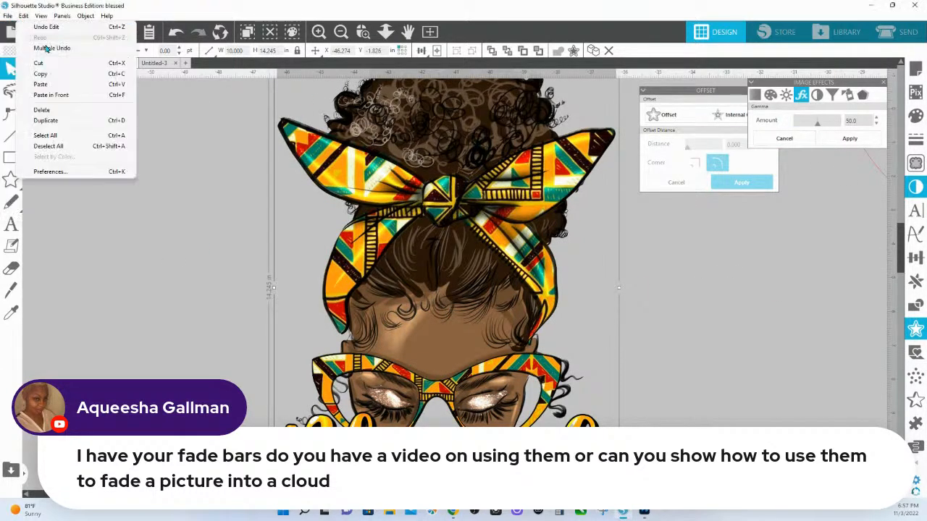
Step: Start merging a file into the blessed document and search the eliteekreations (E:) drive for "fade bar"
mouse_move(7, 17)
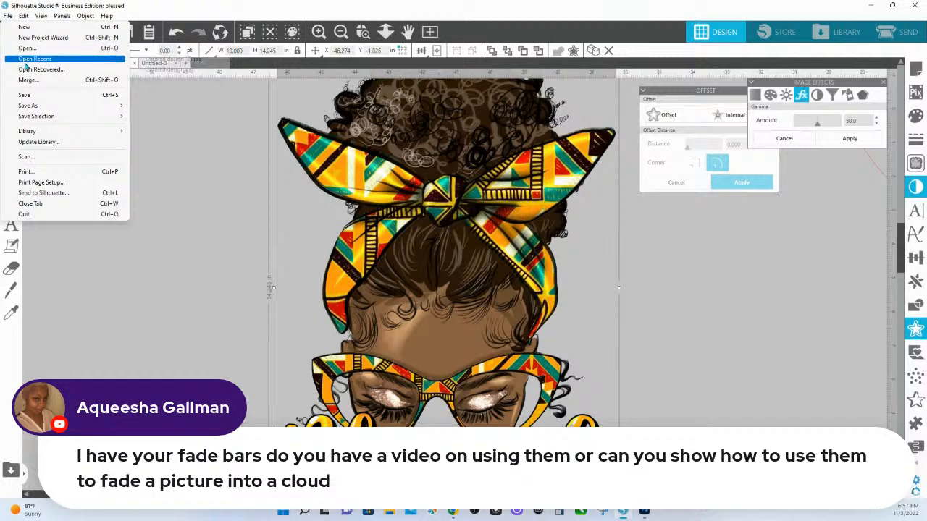
left_click(27, 79)
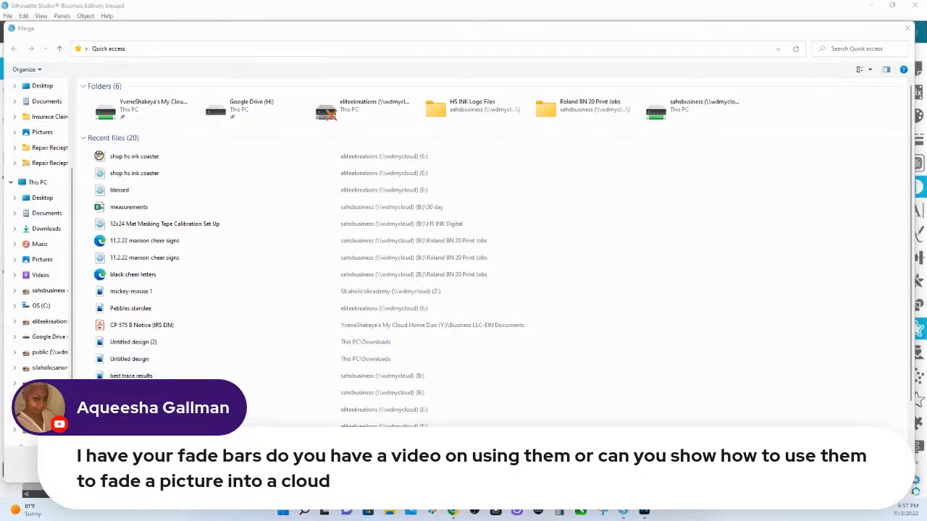
scroll(40, 217, "up", 3)
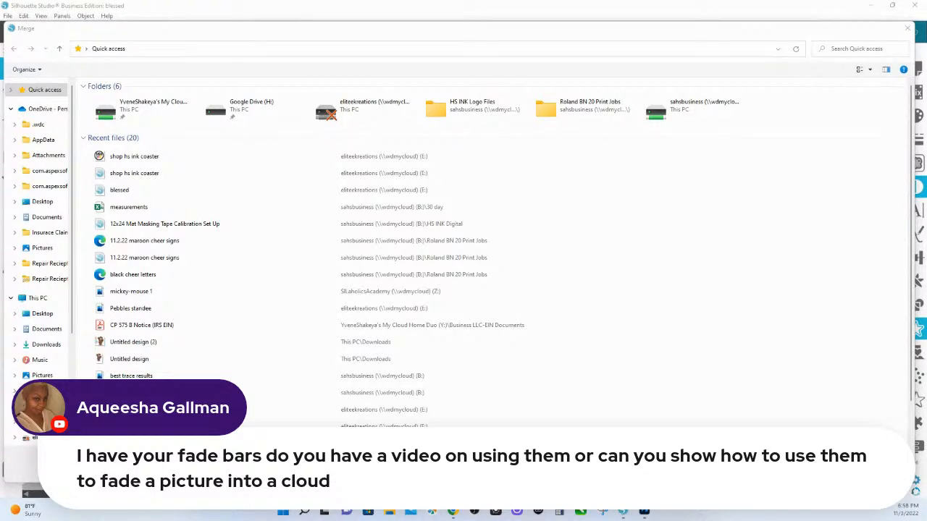
scroll(107, 322, "down", 1)
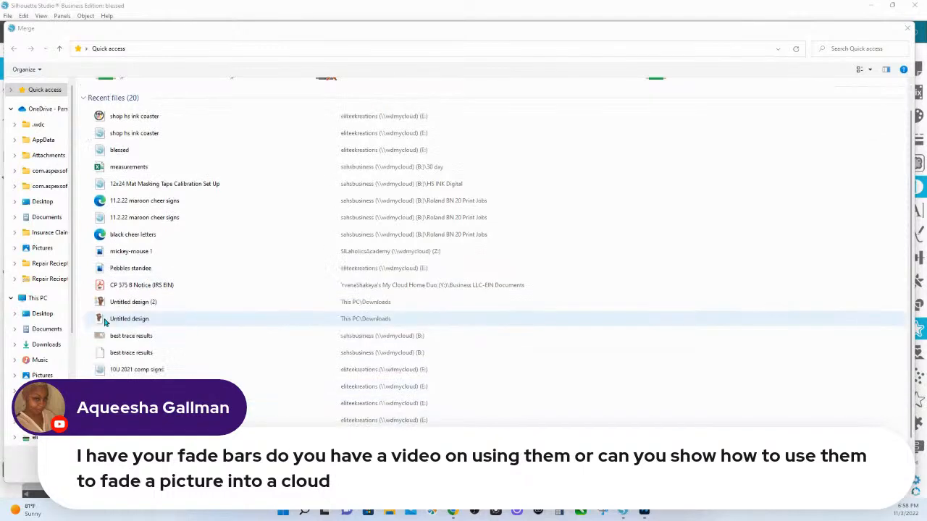
double_click(410, 68)
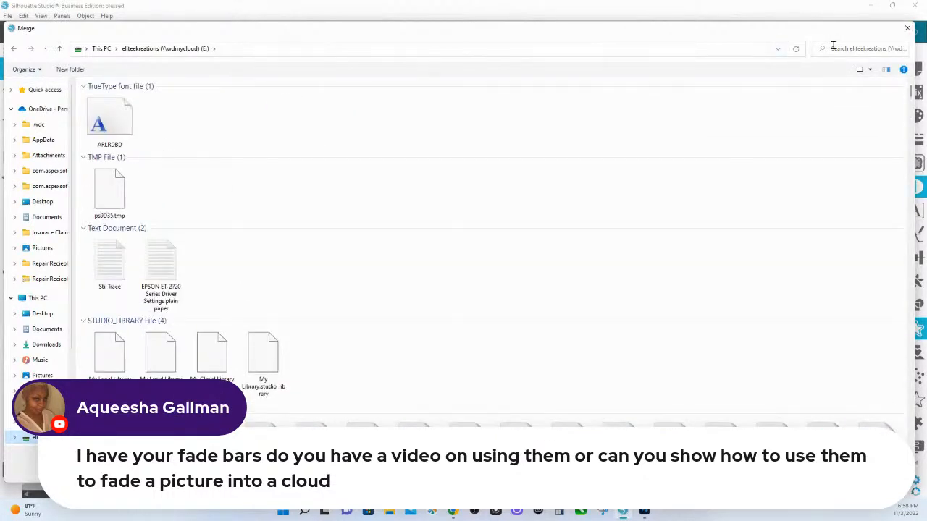
left_click(842, 48)
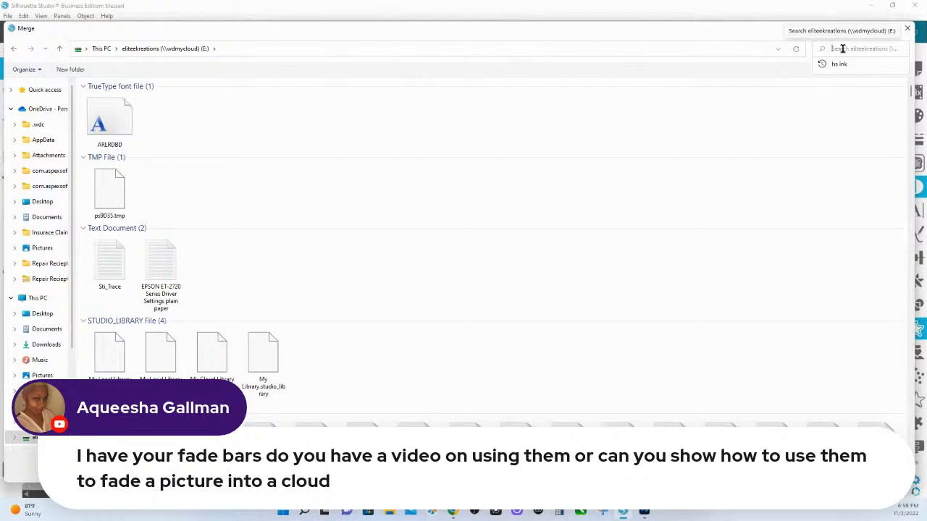
type("fade bar")
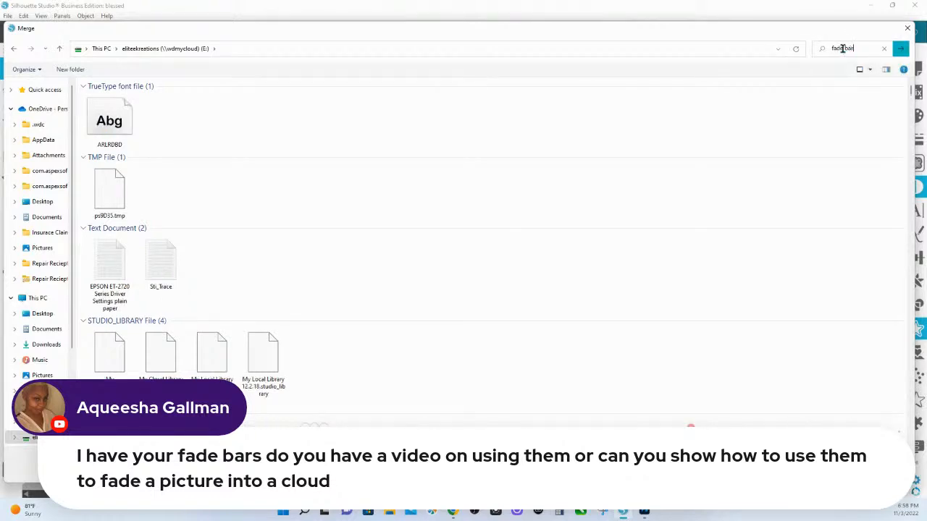
key("Return")
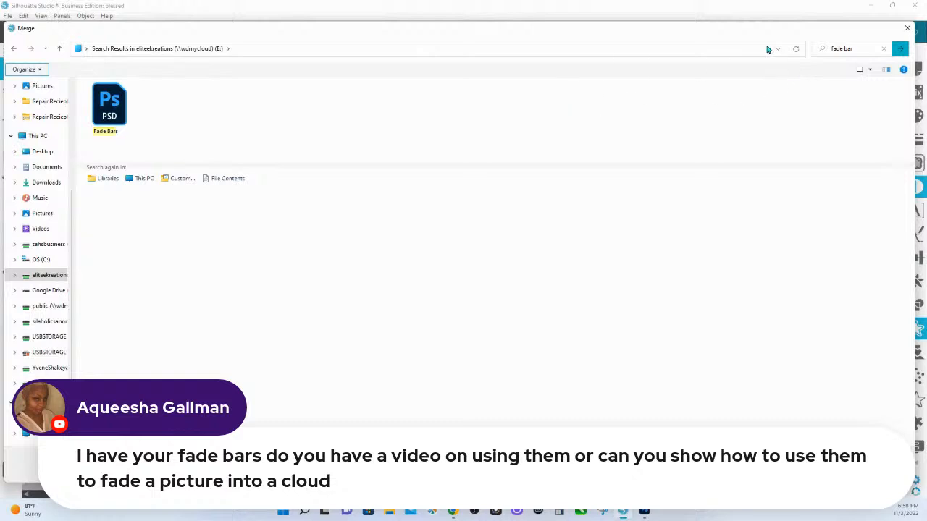
Step: Search the drive for "fade mask" and merge Fade Bars from the PNG Fade Masks New folder into the blessed document
left_click(847, 48)
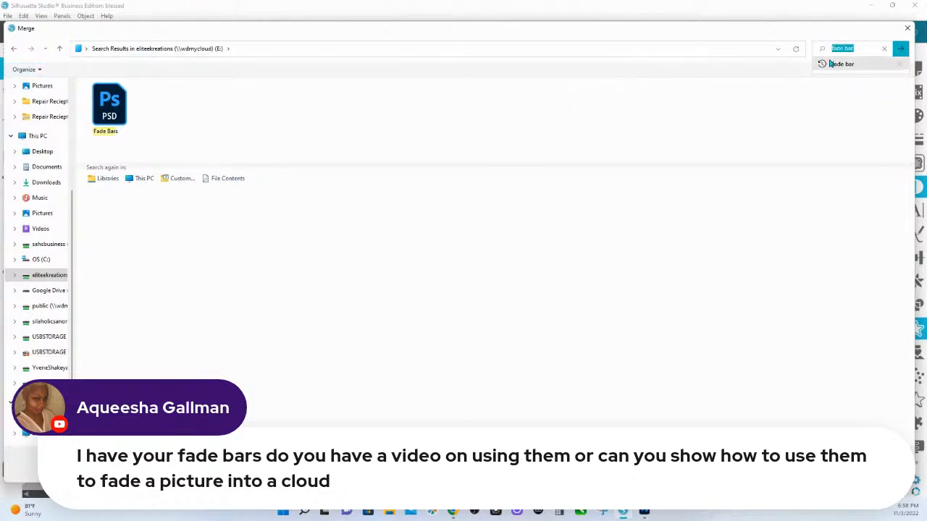
left_click(853, 49)
double_click(849, 48)
left_click_drag(823, 51, 788, 56)
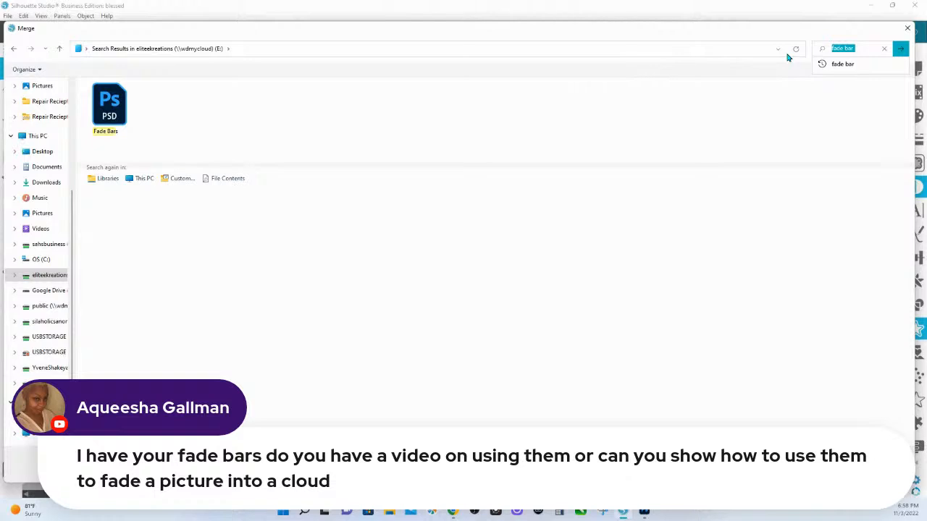
type("fade mask")
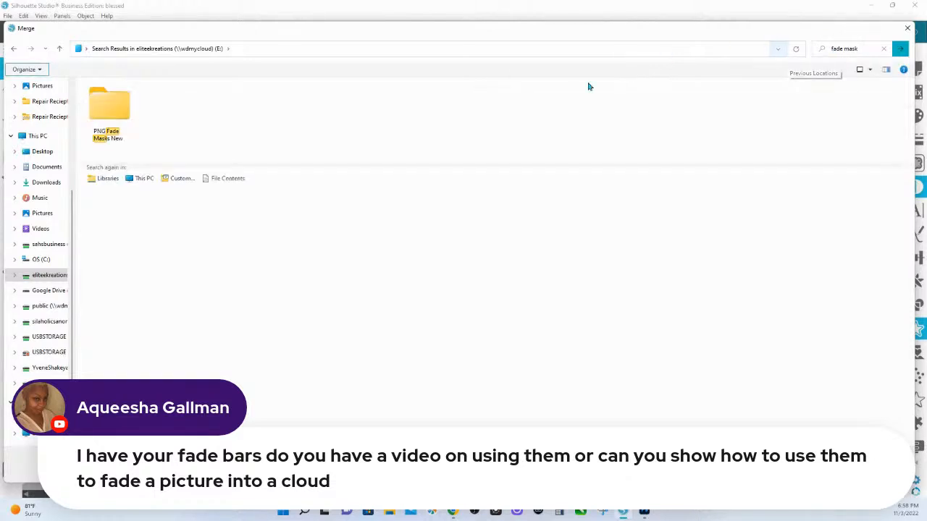
double_click(109, 109)
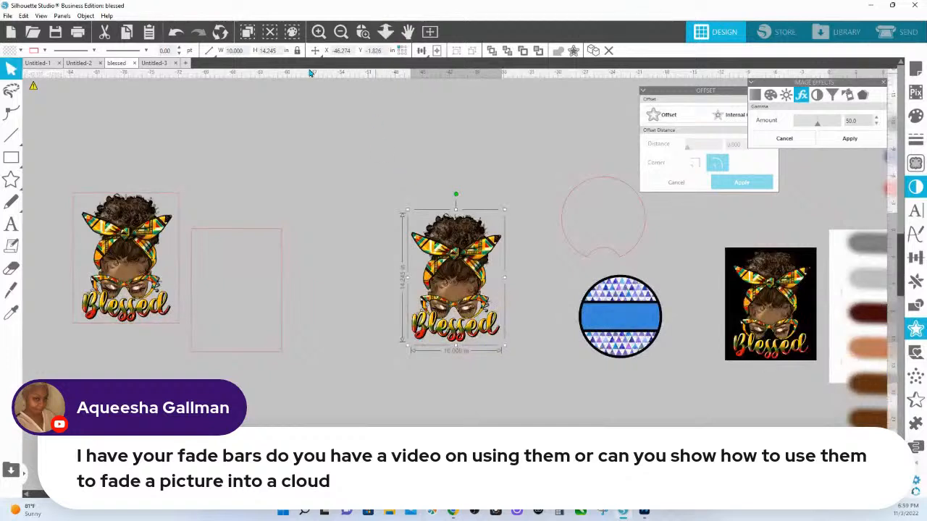
Step: Look through the open documents Untitled-1, Untitled-2 and Untitled-3, and return to the blessed document
left_click(153, 63)
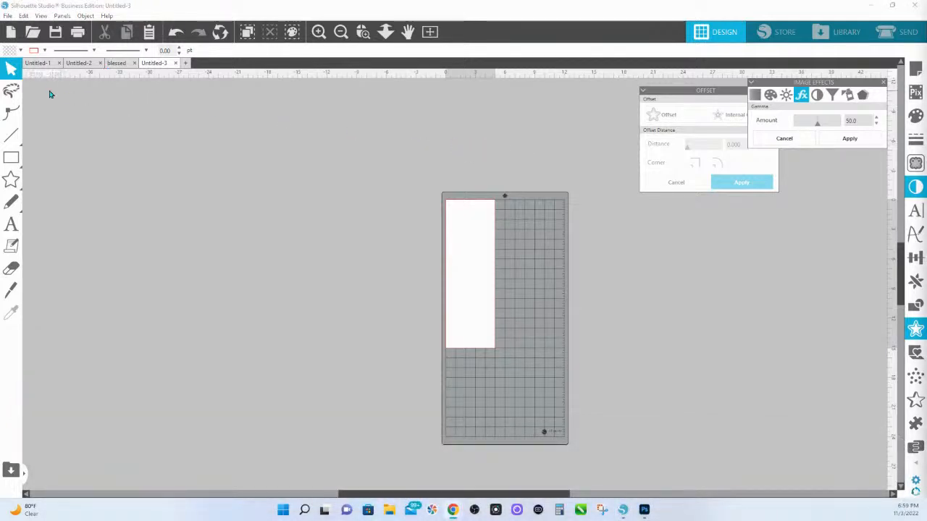
left_click(38, 65)
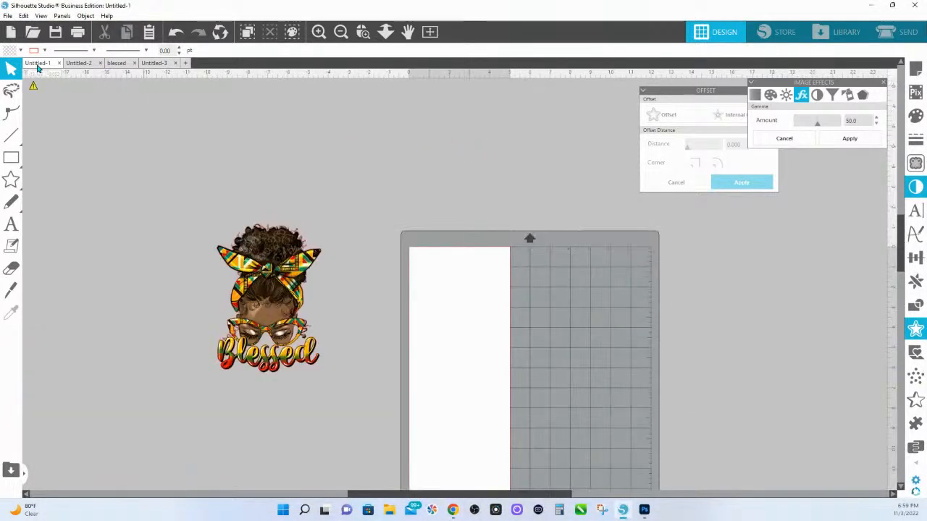
left_click(86, 66)
left_click(125, 65)
left_click(153, 65)
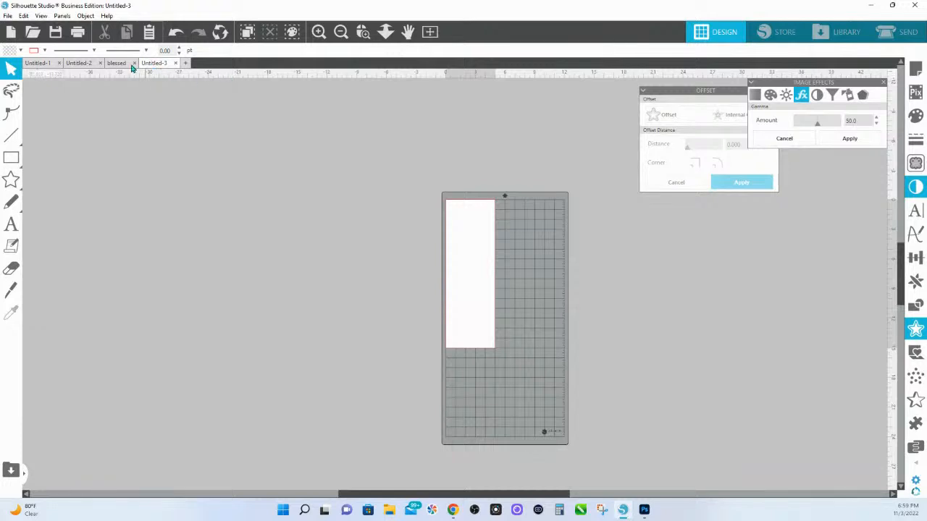
left_click(77, 64)
left_click(36, 64)
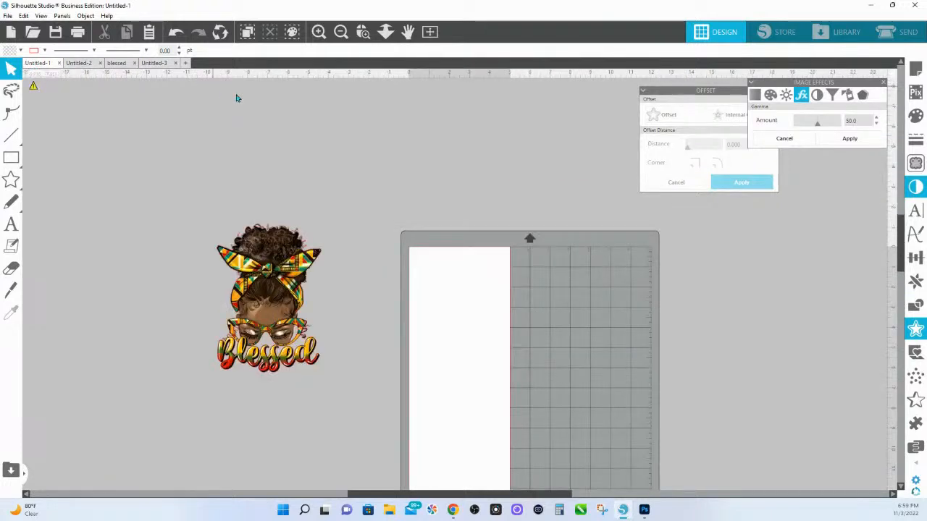
left_click(117, 66)
Step: Move the dark brown and the yellow fade bars out of the merged set to the area beside the outlined Blessed picture
left_click(859, 312)
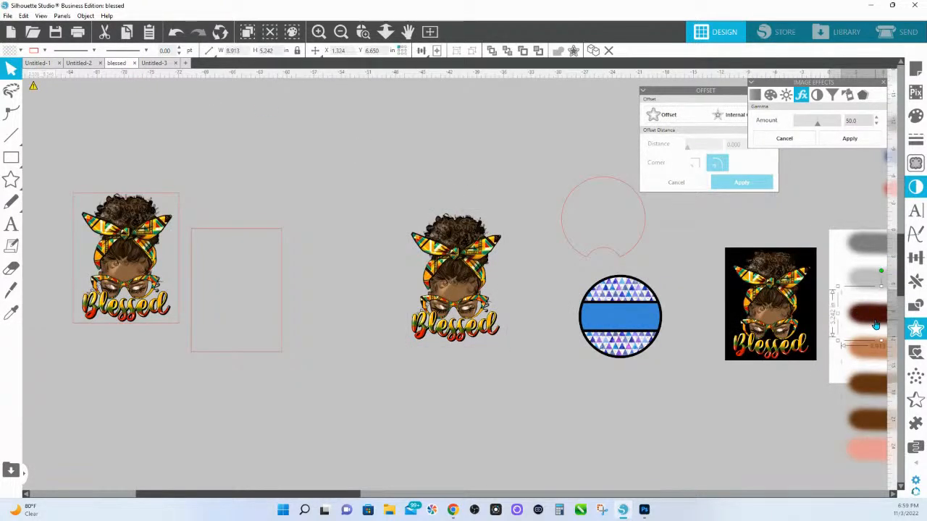
scroll(759, 415, "right", 5)
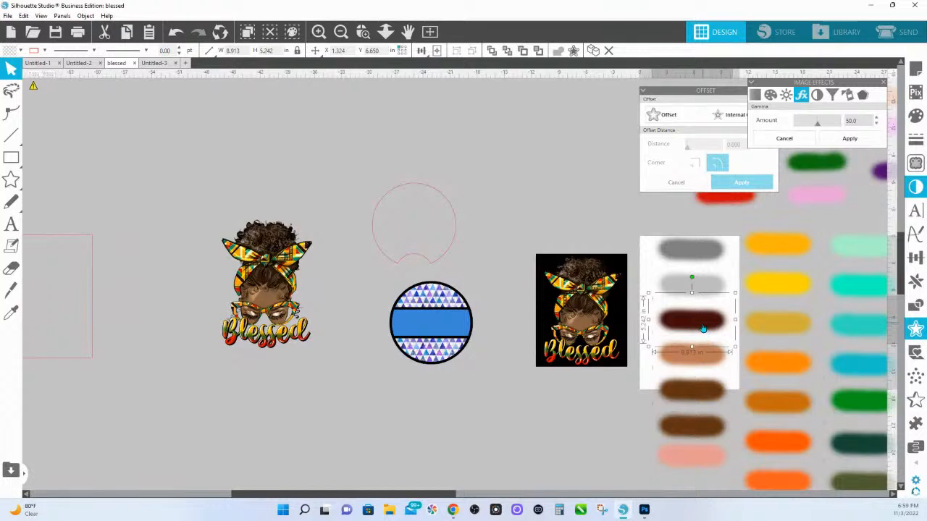
left_click_drag(702, 328, 73, 330)
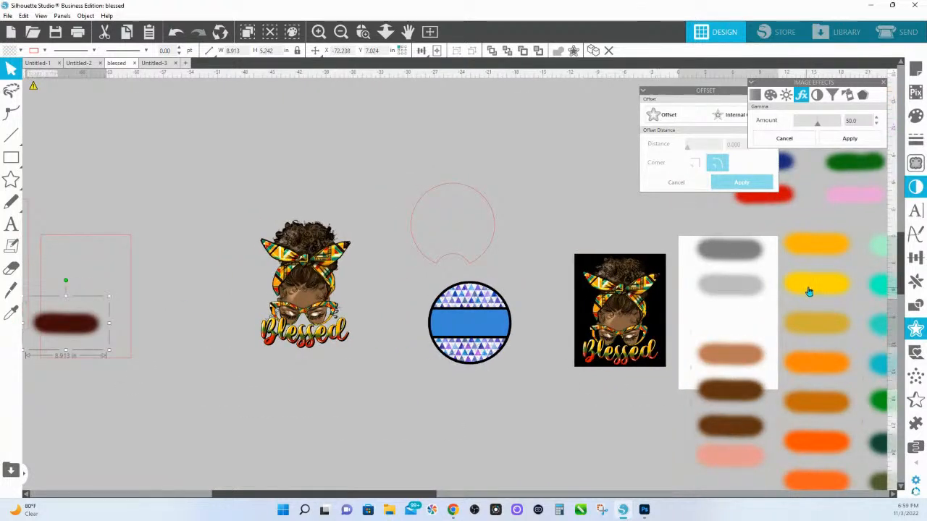
left_click_drag(809, 291, 14, 384)
left_click_drag(68, 412, 374, 414)
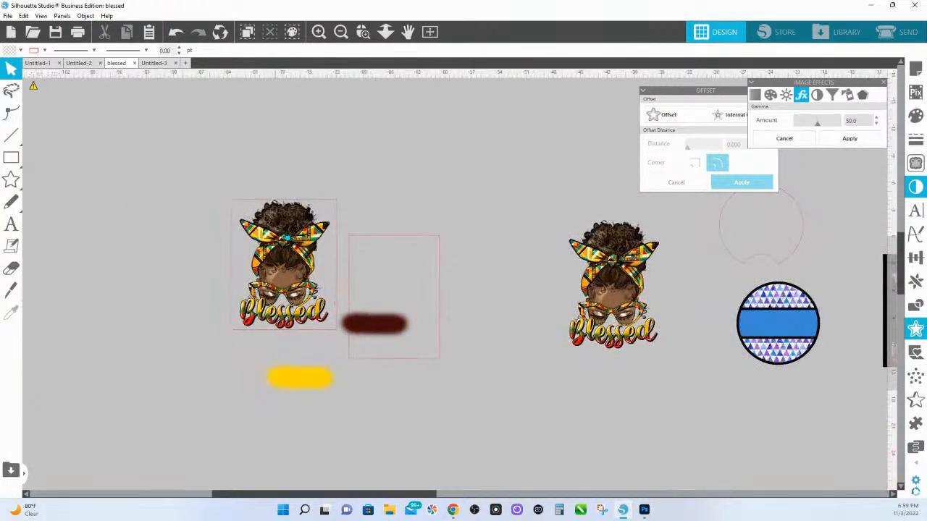
Step: Move the middle Blessed picture up to an empty area and draw a rectangle about 19.8 in wide around it
left_click_drag(613, 285, 499, 146)
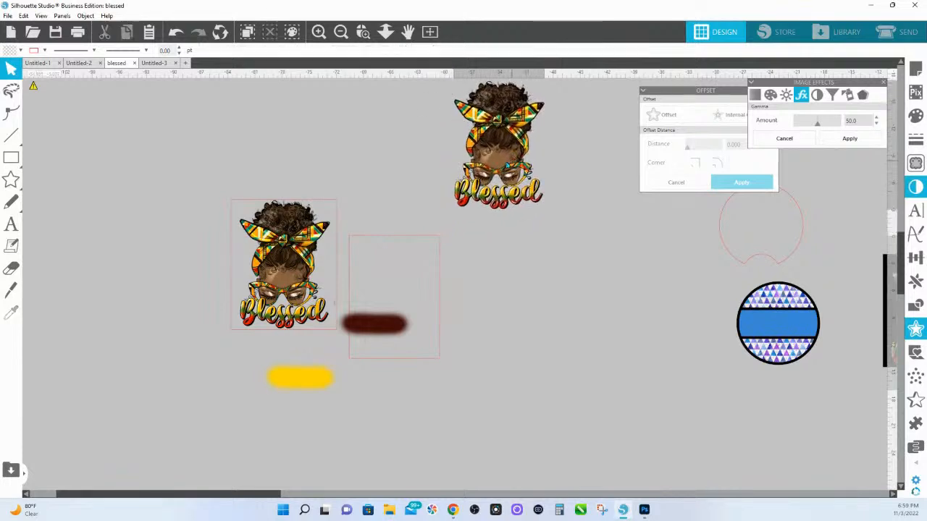
left_click(11, 157)
mouse_move(411, 245)
left_mouse_down()
mouse_move(567, 123)
mouse_move(591, 87)
left_mouse_up()
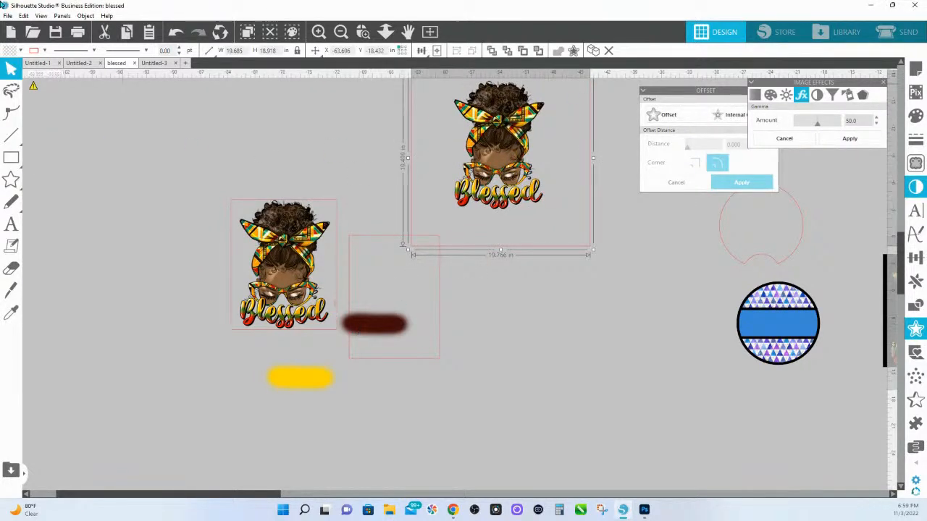
Step: Open the 365 Creative Academy 2022 Memorial Class Elements file from the SILaholicsAcademy (Z:) drive
left_click(7, 15)
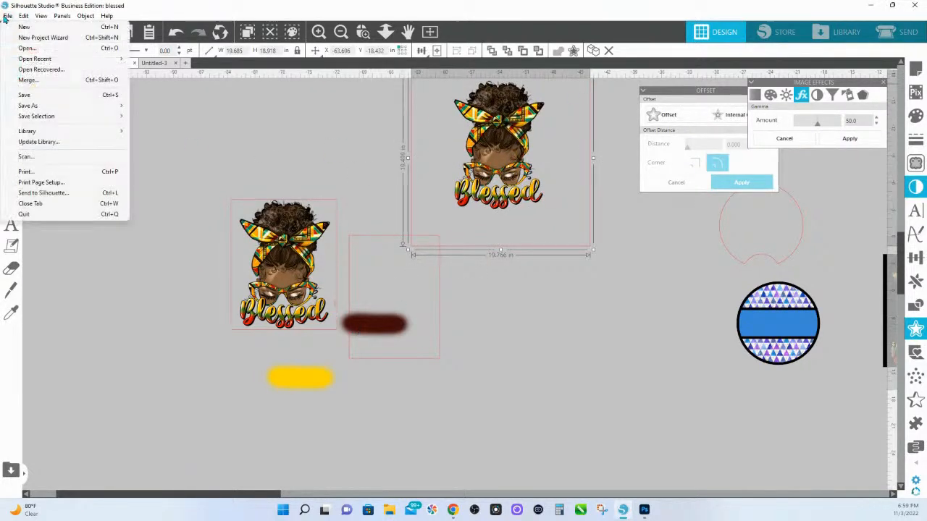
left_click(38, 56)
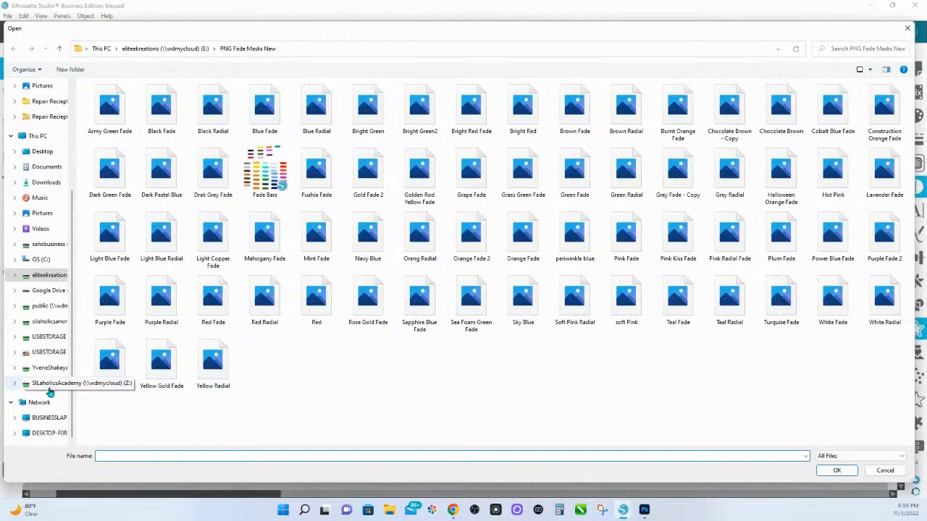
left_click(49, 390)
scroll(412, 340, "down", 15)
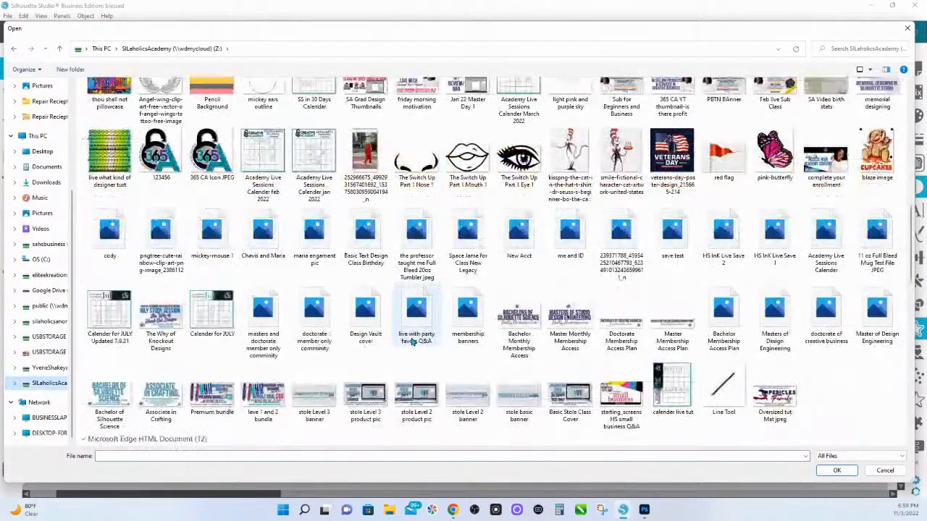
scroll(412, 341, "down", 15)
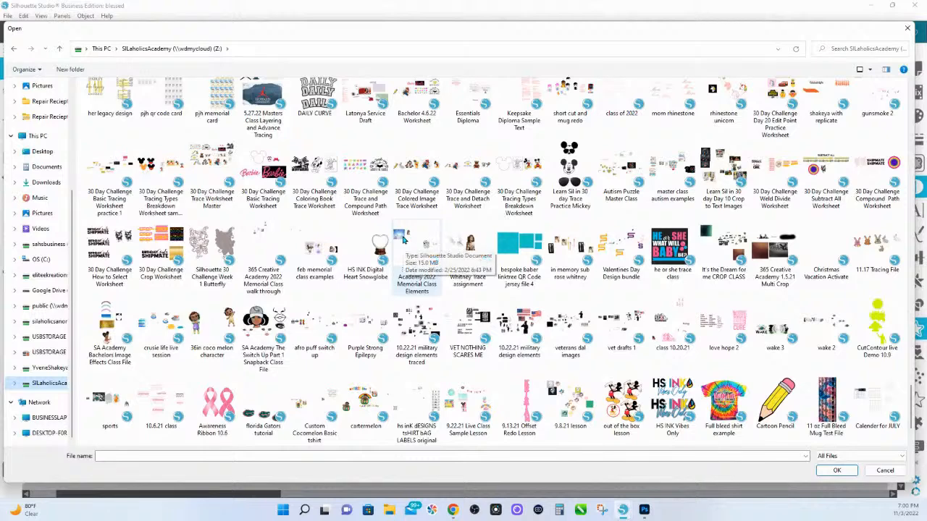
double_click(403, 241)
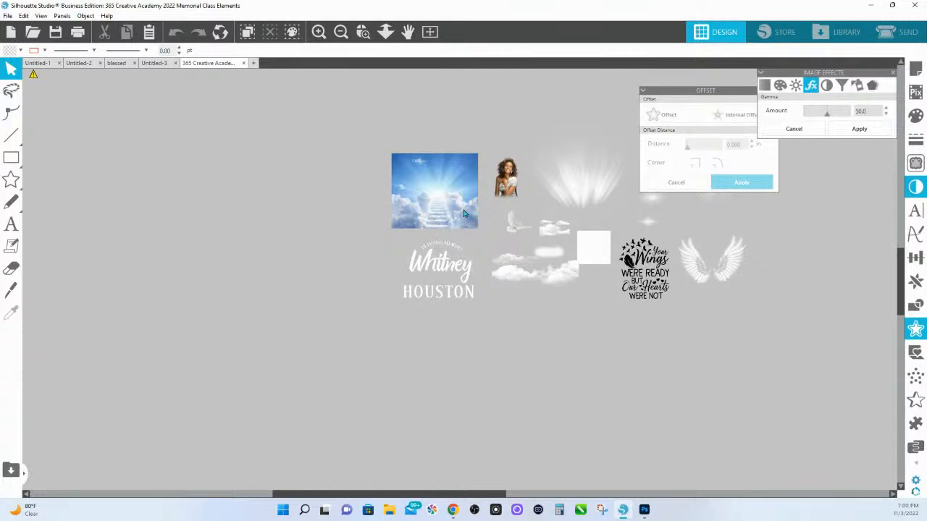
Step: Place the woman's photo on the blue stairway-and-clouds background, centred above the steps
left_click_drag(498, 194, 438, 203)
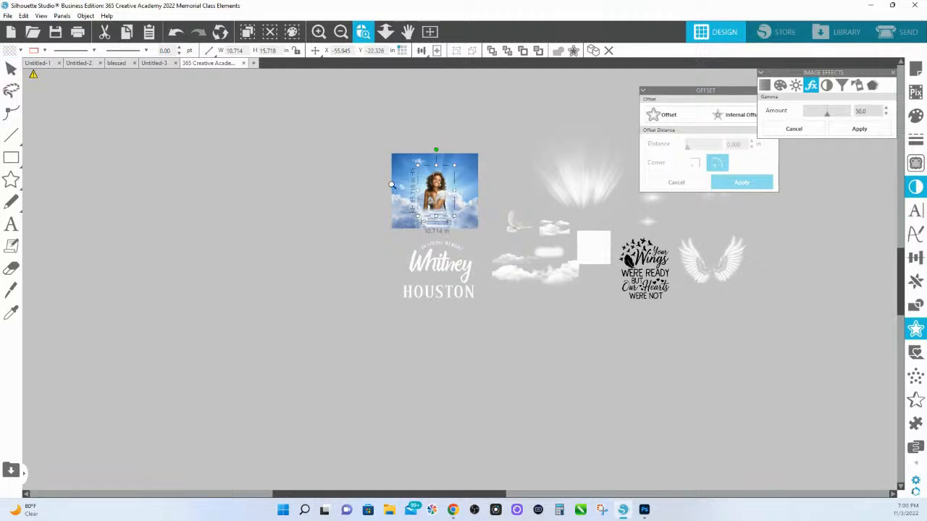
scroll(514, 247, "up", 2)
scroll(514, 247, "up", 5)
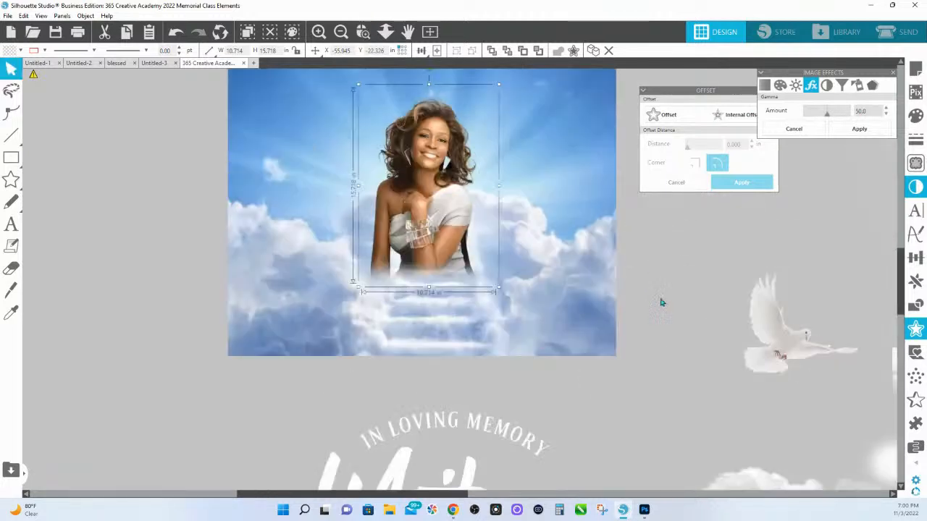
left_click(385, 31)
left_click_drag(436, 207, 437, 217)
scroll(437, 217, "down", 3)
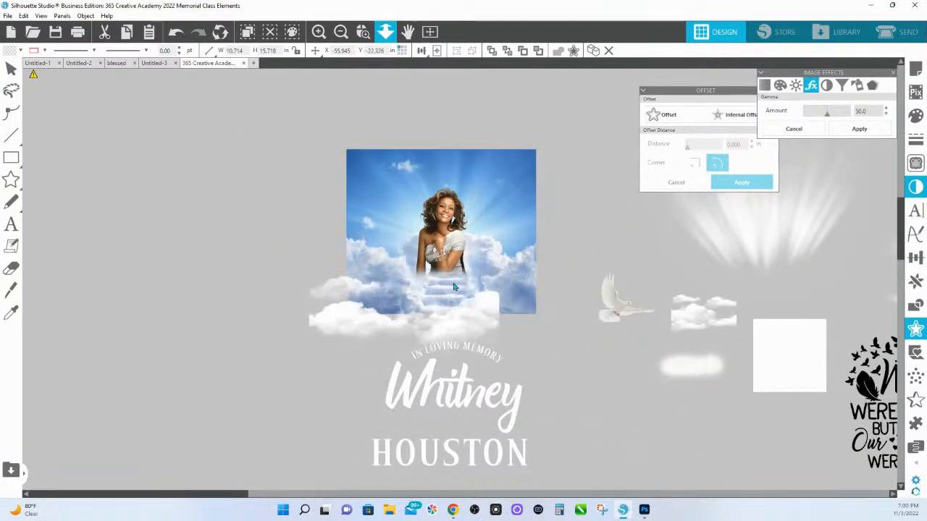
Step: Place the white fade bar over the base of the woman's photo, bring it to the front, and enlarge it to about 21.2 by 13.1 in
left_click_drag(659, 385, 433, 286)
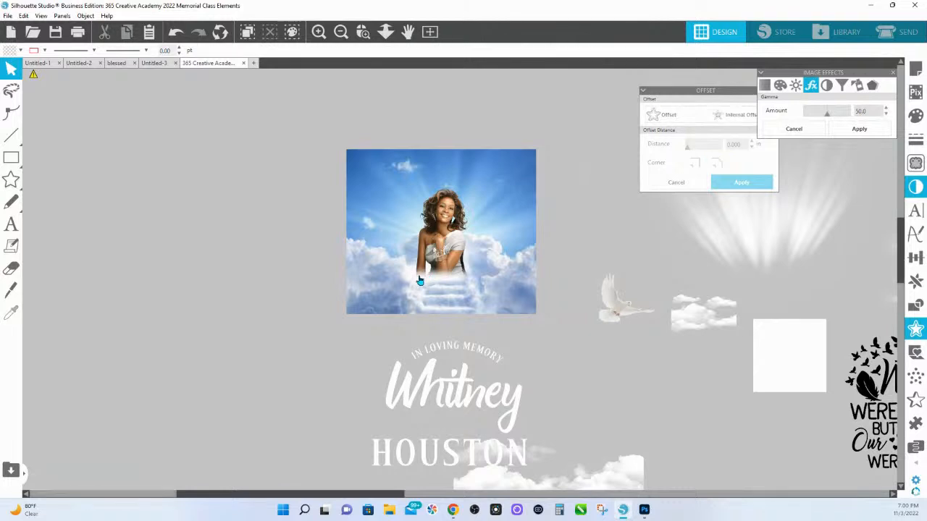
right_click(425, 274)
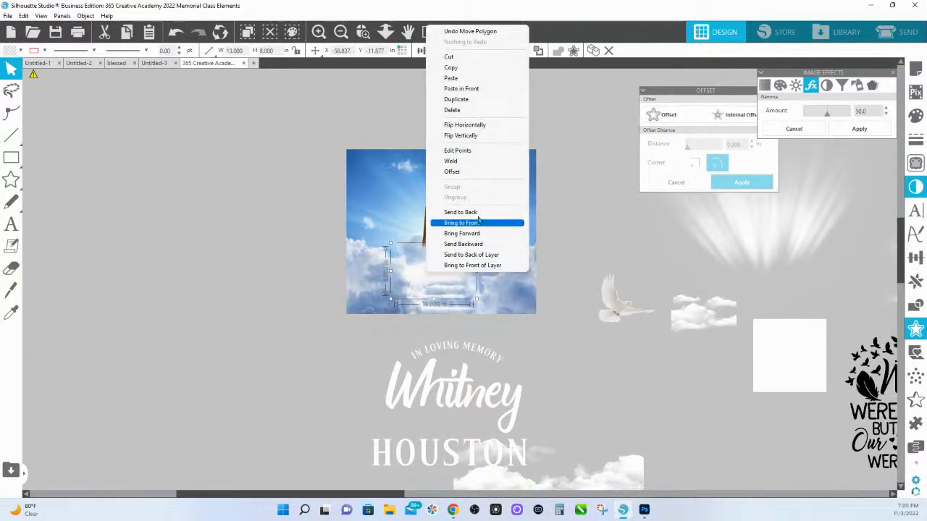
left_click(476, 224)
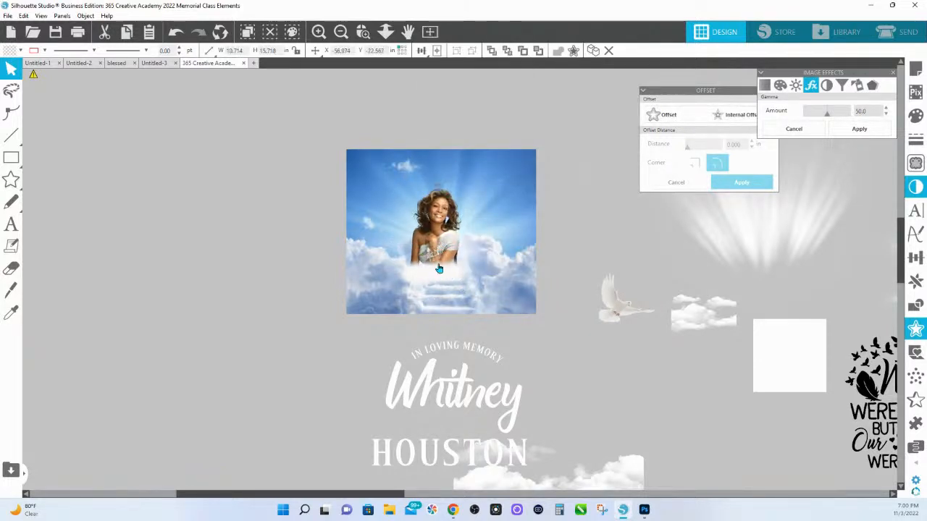
left_click_drag(477, 301, 533, 320)
left_click_drag(473, 304, 457, 304)
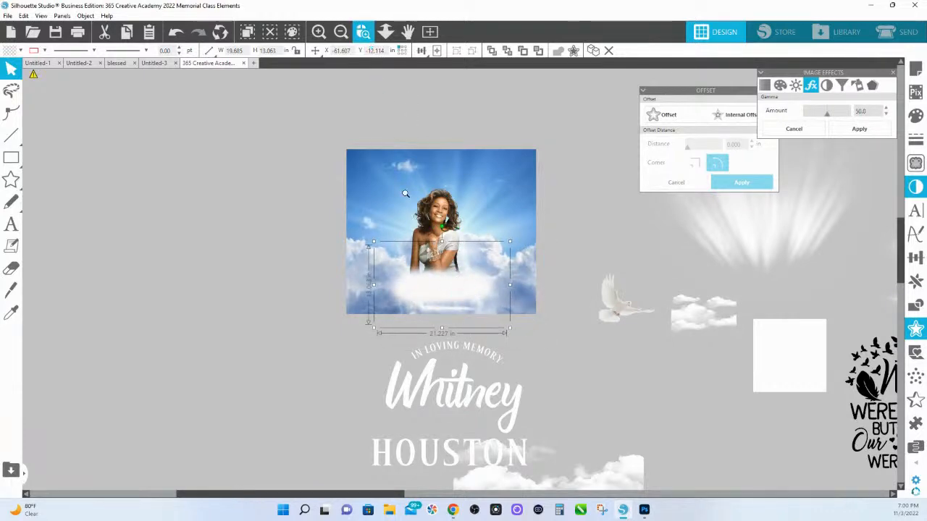
left_click_drag(640, 342, 639, 343)
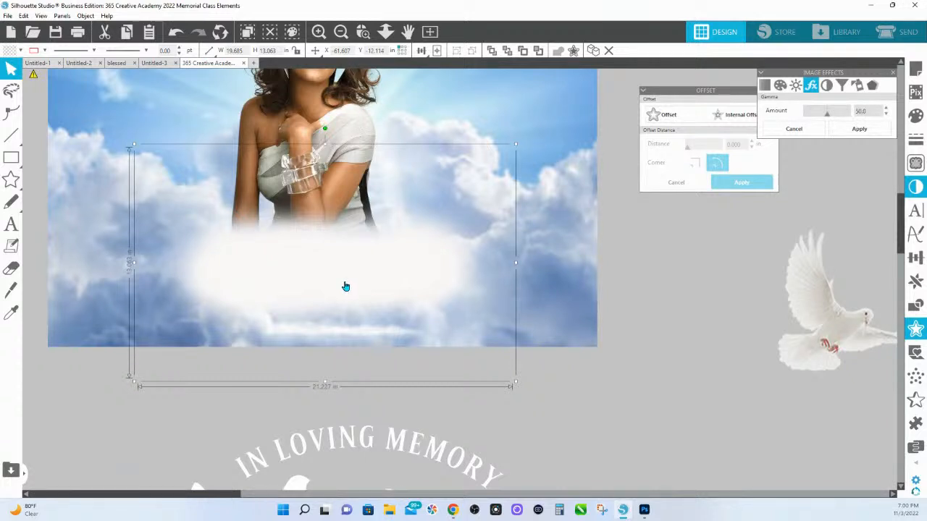
left_click(385, 32)
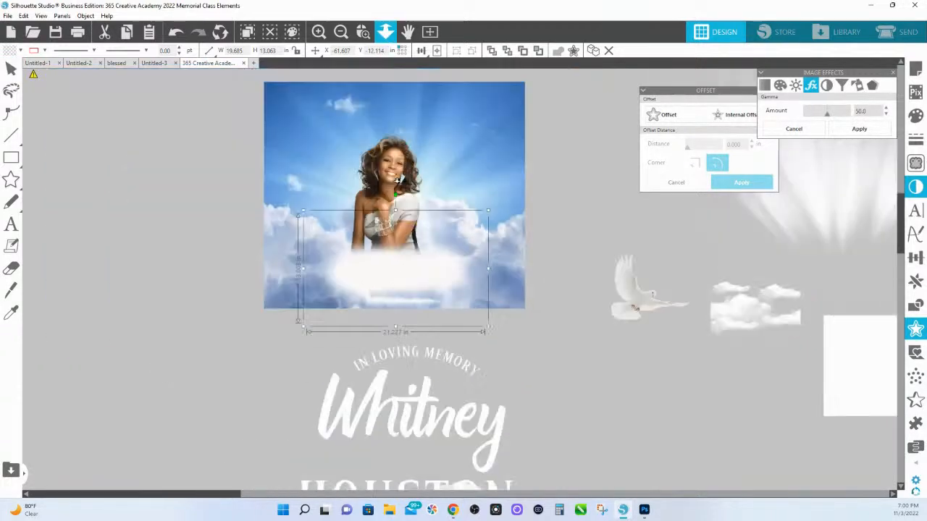
Step: Layer the large cloud bank in front of the fade bar and add the small cloud cluster over the base of the woman's photo
left_click_drag(562, 472, 465, 282)
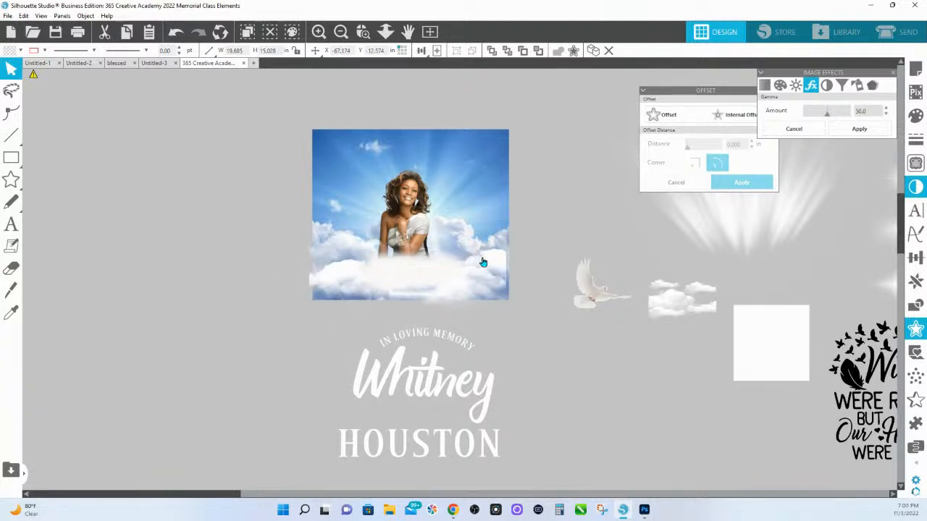
right_click(487, 270)
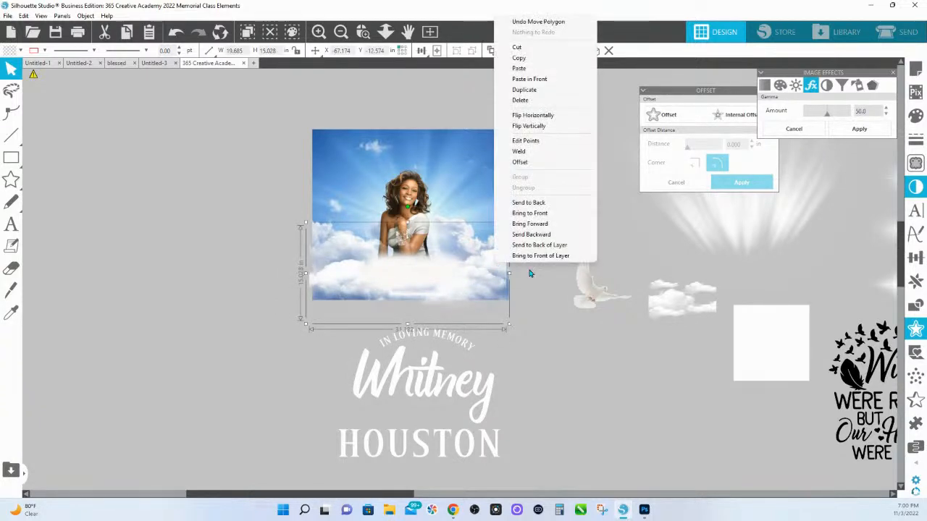
left_click(543, 212)
left_click_drag(426, 275, 452, 274)
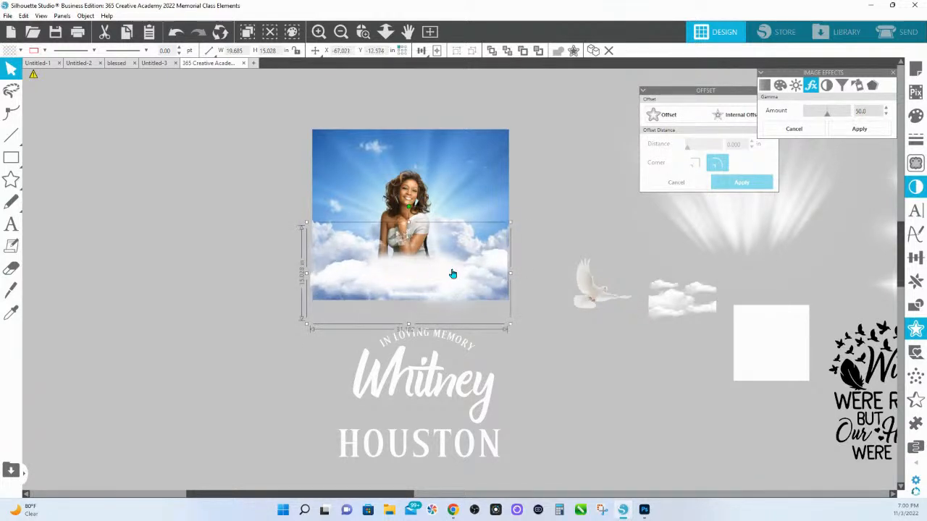
left_click_drag(677, 298, 408, 283)
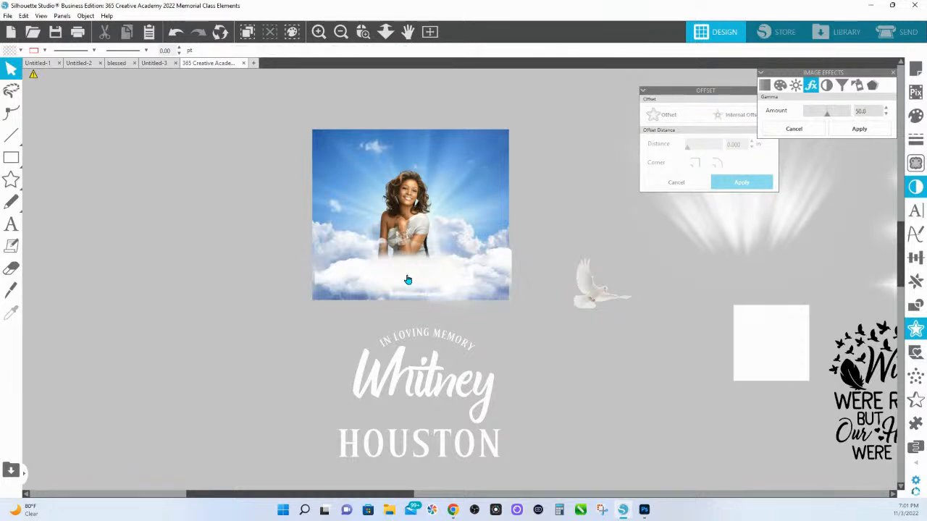
Step: Move the woman's photo off the sky background to inspect its faded lower edge, and return to the blessed document
left_click_drag(410, 213, 216, 208)
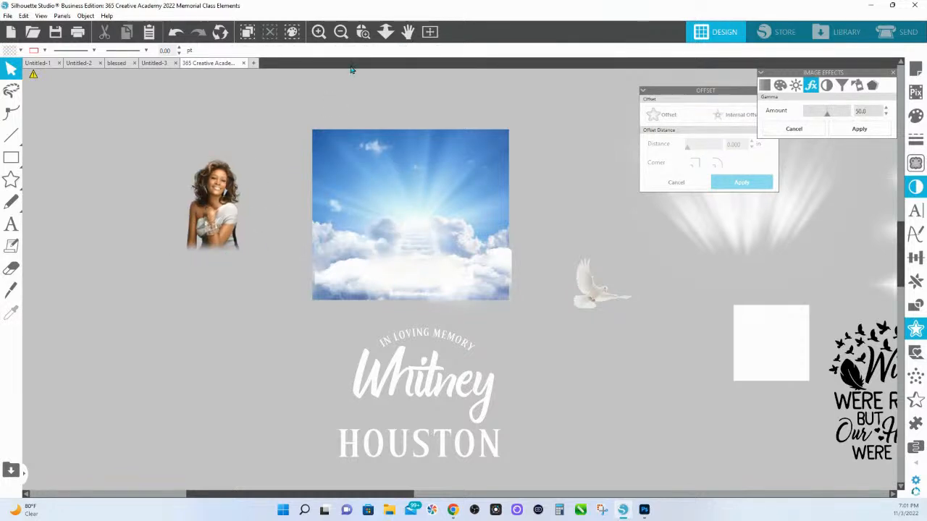
left_click(363, 31)
left_click(365, 256)
left_click(187, 239)
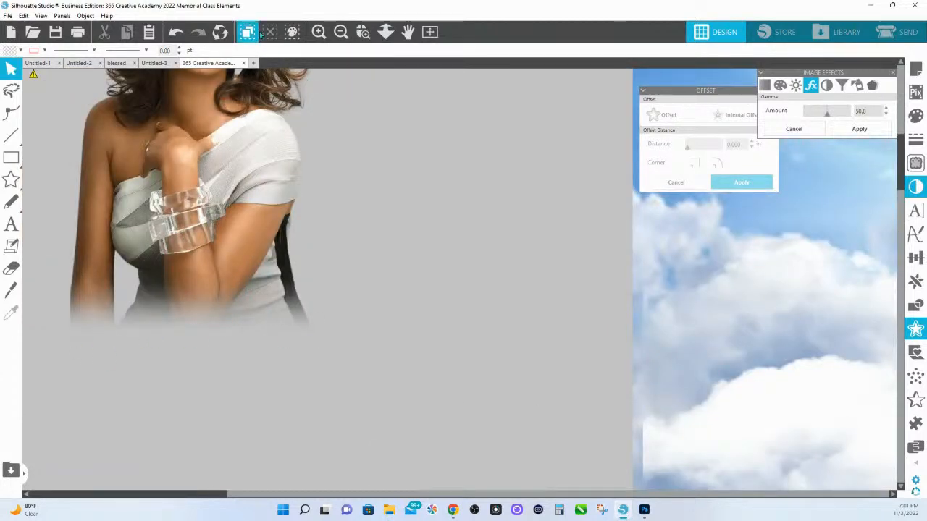
left_click(114, 65)
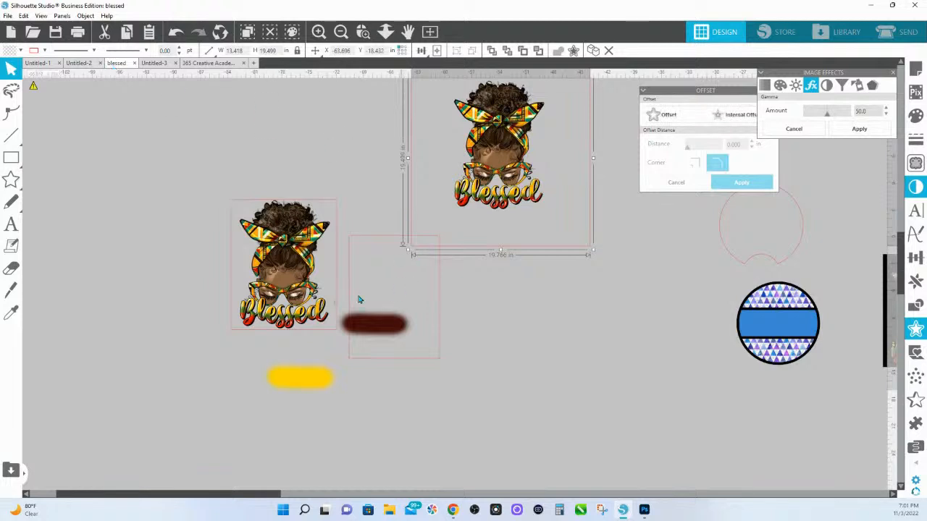
Step: Place the dark brown fade bar over the base of the Blessed lettering and stretch it to about 24.6 by 7.2 in
left_click_drag(367, 323, 477, 201)
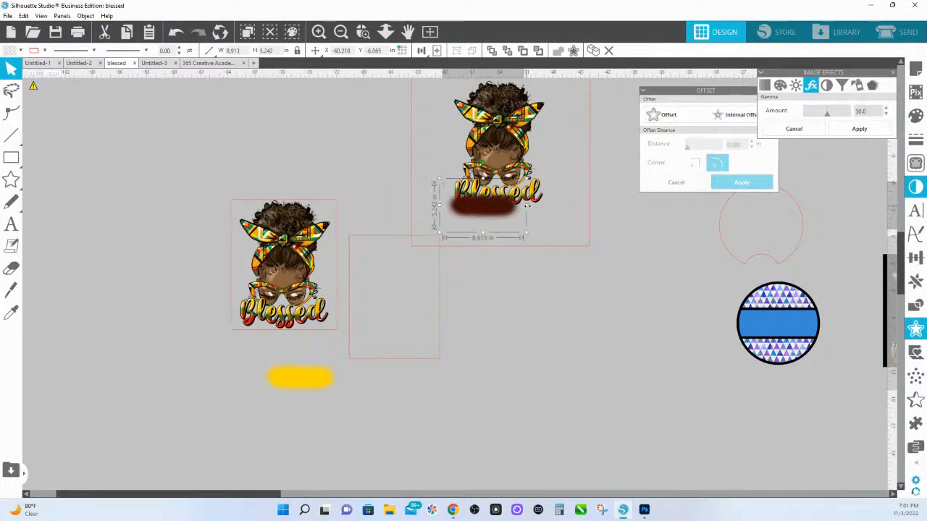
left_click_drag(524, 212, 669, 215)
left_click_drag(585, 210, 503, 255)
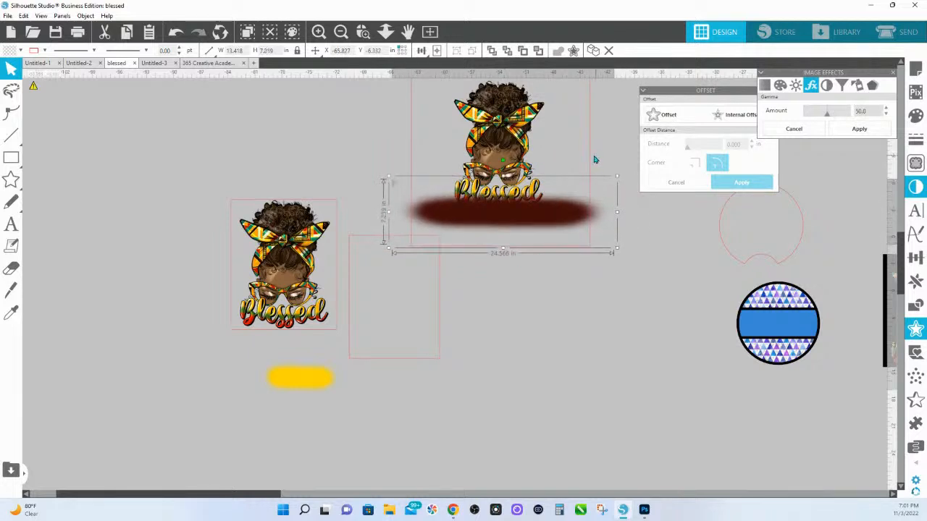
Step: Fill the square outline around the Blessed design with white and send it to the back
left_click(590, 159)
left_click(19, 50)
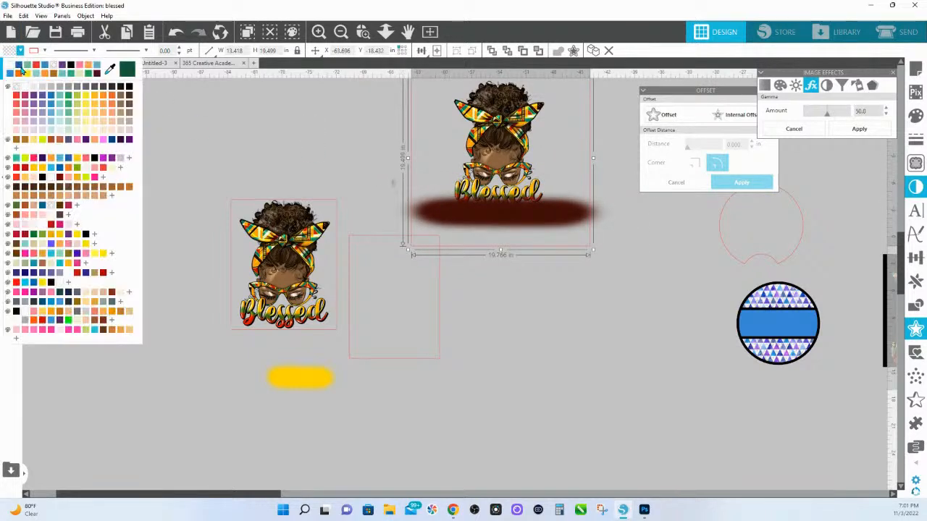
left_click(22, 88)
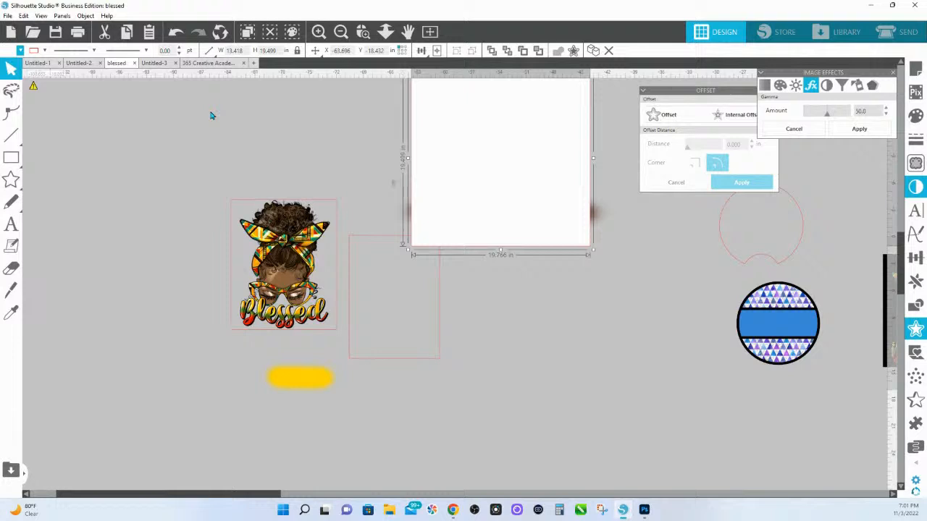
right_click(449, 147)
left_click(497, 332)
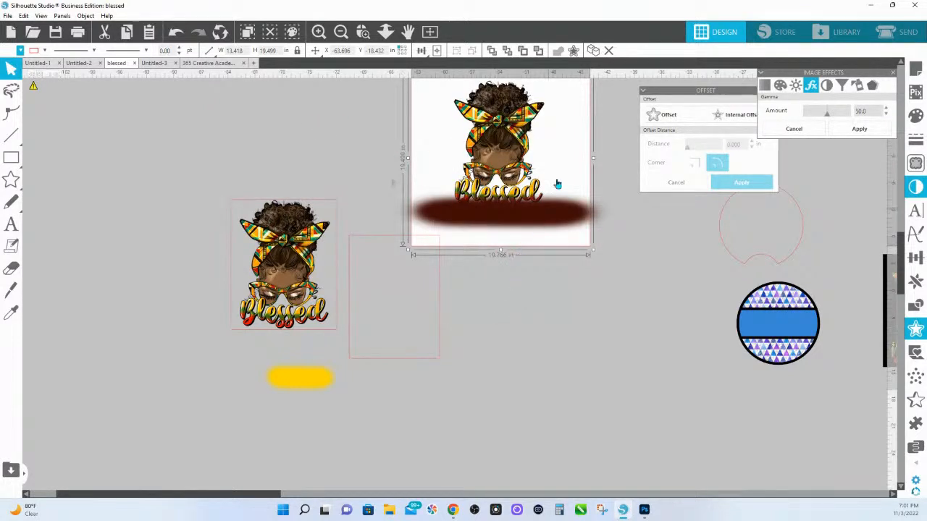
Step: Recolour the square background by sampling the dark brown of the fade bar
left_click(21, 50)
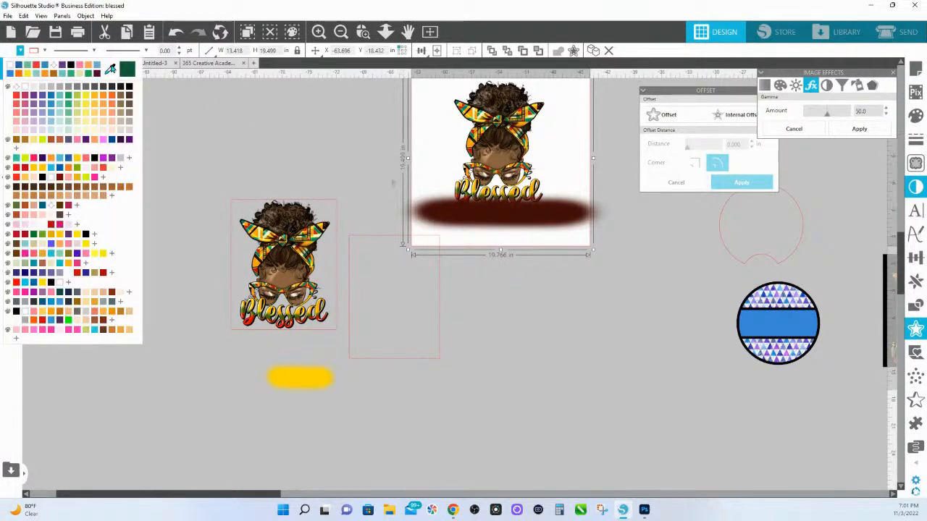
left_click(116, 70)
left_click(503, 213)
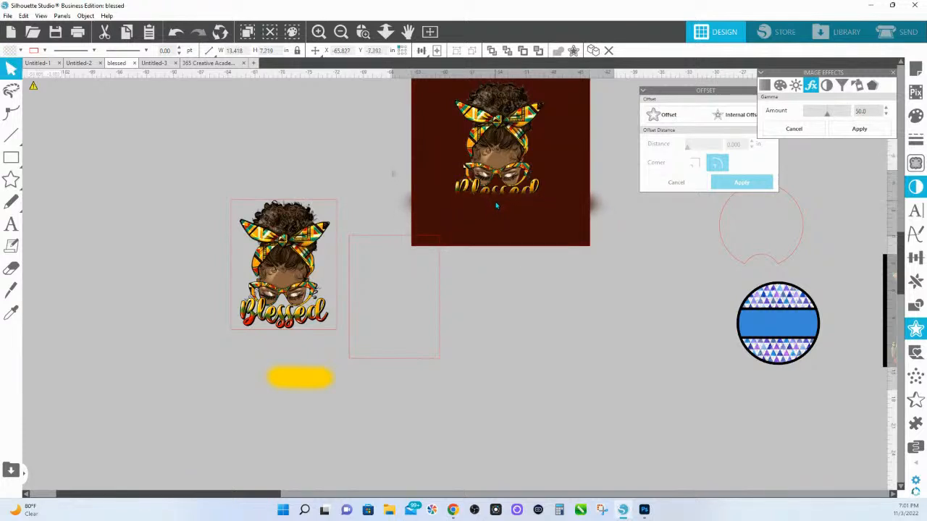
Step: Stretch the dark brown fade bar to about 14.9 in tall and shift it up over the Blessed lettering
left_click(504, 239)
left_click_drag(504, 239, 496, 283)
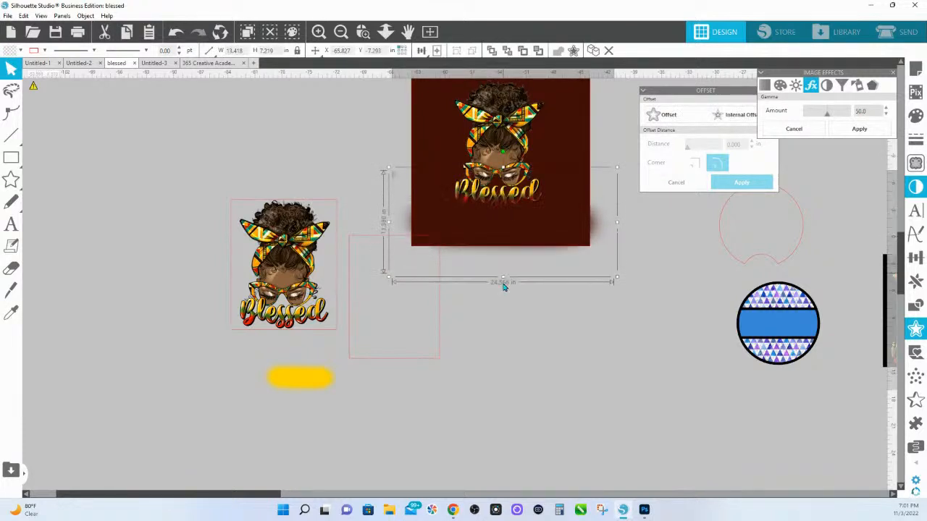
key("Up")
key("Up")
key("Up")
key("Up")
key("Up")
key("Up")
key("Up")
key("Up")
key("Up")
key("Up")
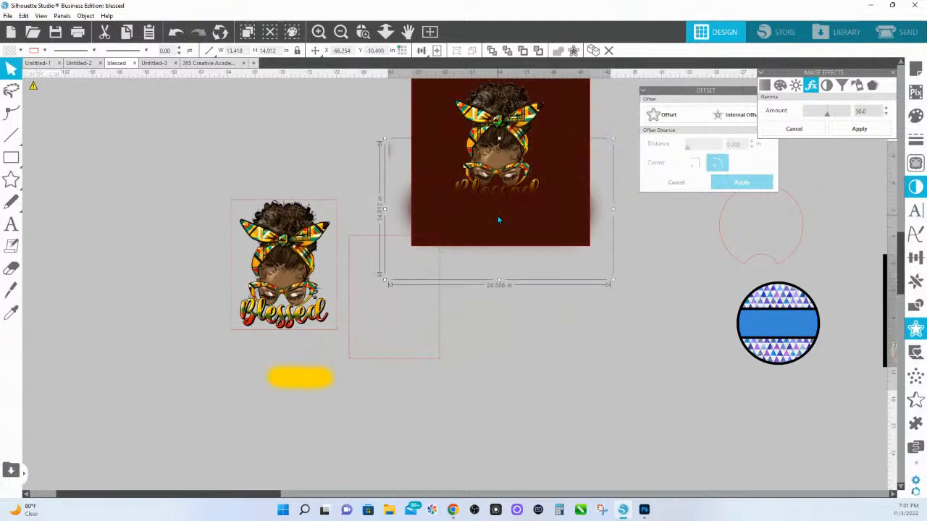
left_click(552, 309)
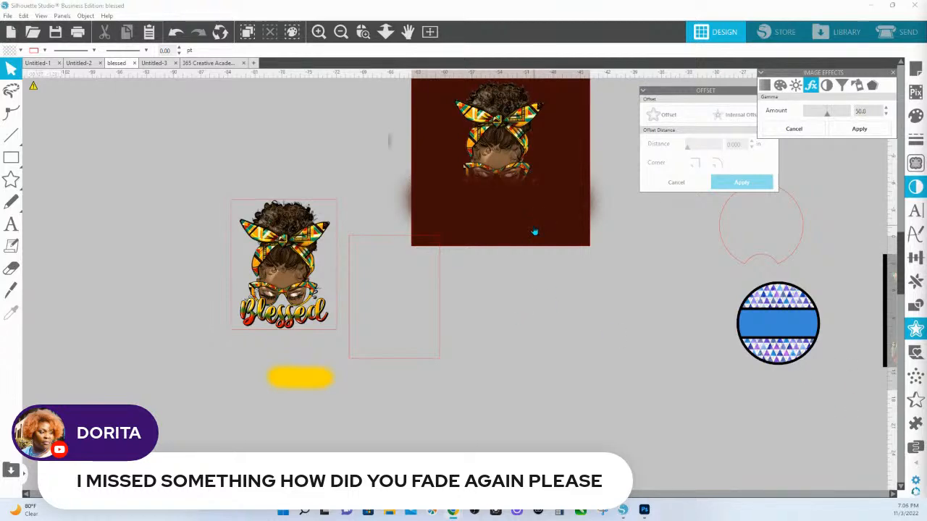
Step: Draw a tall rectangle about 10 by 34.7 in beside the palette of coloured fade bars
left_click_drag(821, 331, 1, 206)
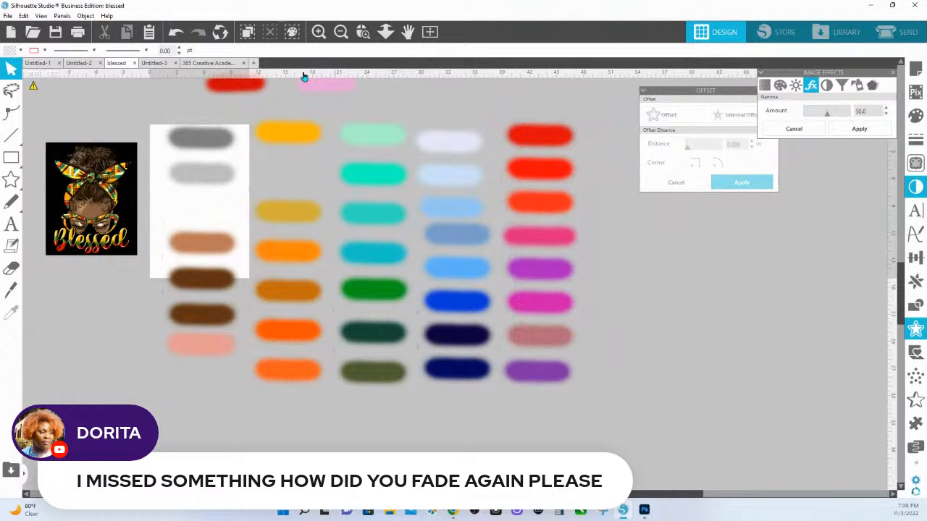
left_click(11, 157)
mouse_move(694, 227)
left_mouse_down()
mouse_move(758, 418)
mouse_move(760, 470)
mouse_move(787, 479)
mouse_move(752, 478)
left_mouse_up()
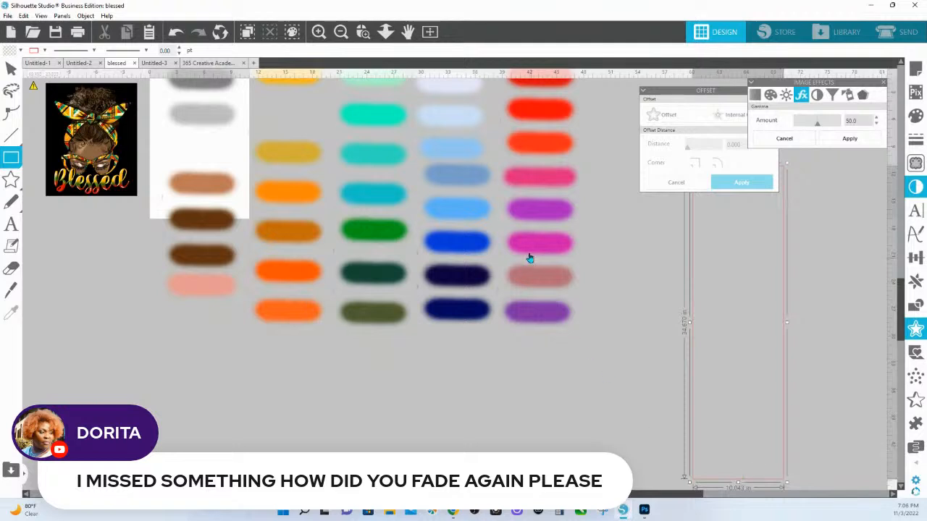
Step: Enlarge the magenta fade bar to about 26 by 33 in and centre it over the lower half of the tall rectangle
left_click_drag(533, 250, 683, 310)
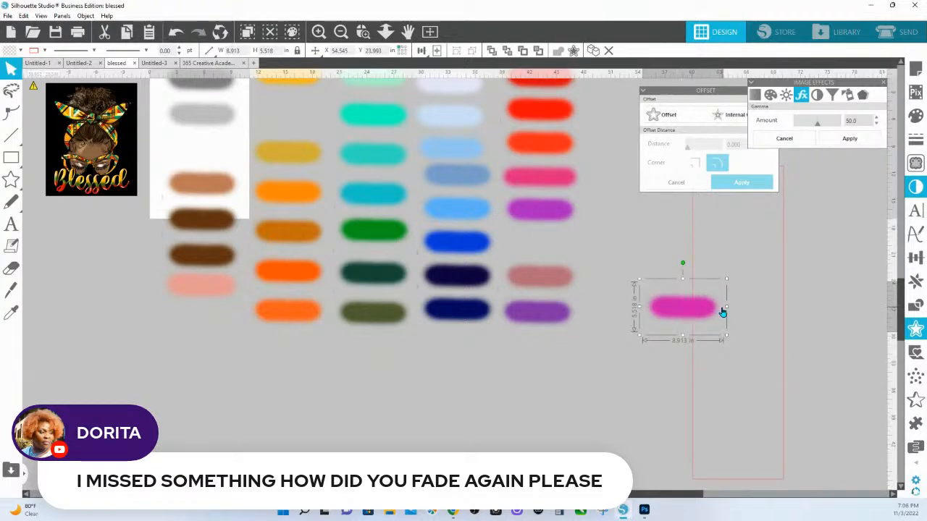
left_click(775, 317)
left_click(645, 306)
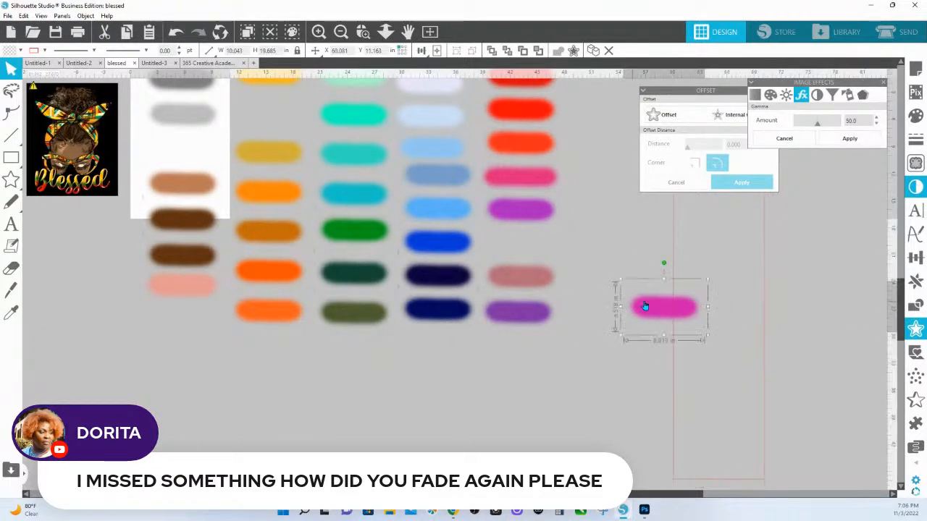
left_click_drag(704, 307, 866, 328)
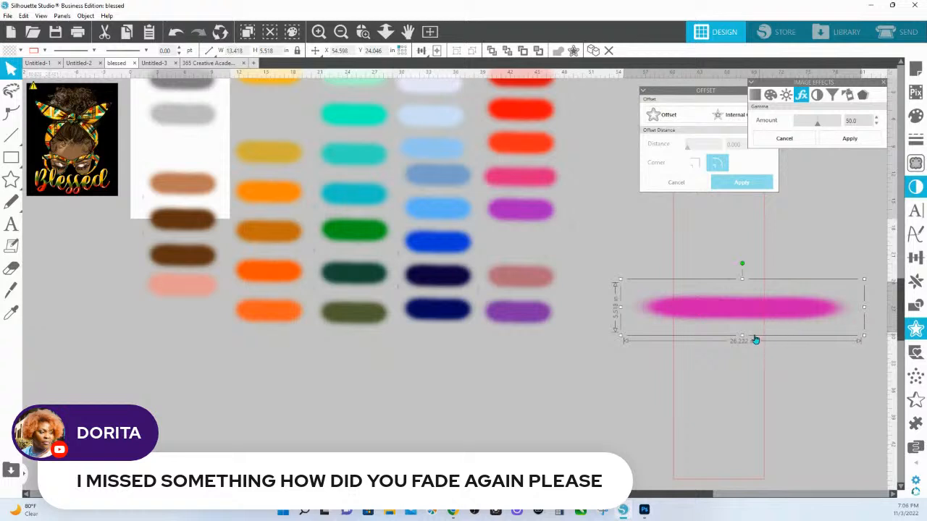
left_click_drag(740, 337, 742, 499)
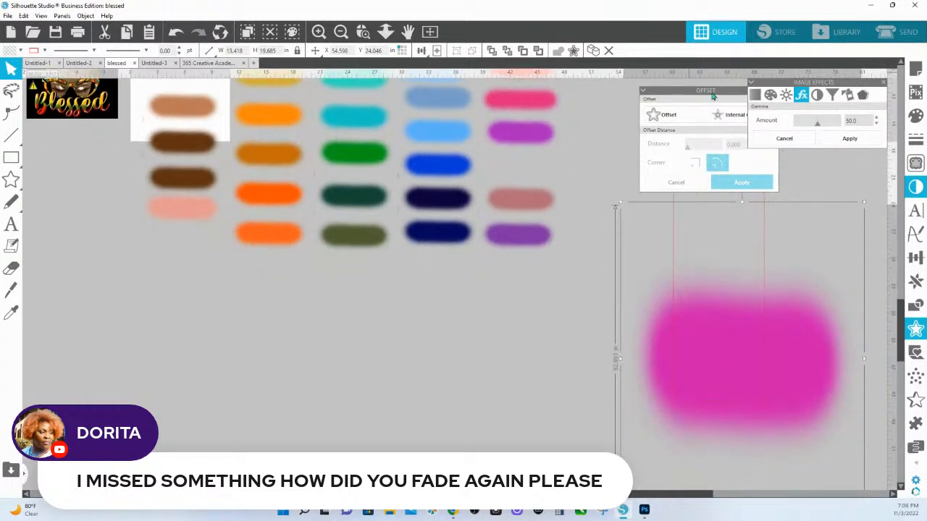
scroll(705, 275, "right", 5)
left_click_drag(491, 263, 466, 369)
Step: Copy the unfilled tall rectangle
left_click(472, 139)
left_click(473, 139)
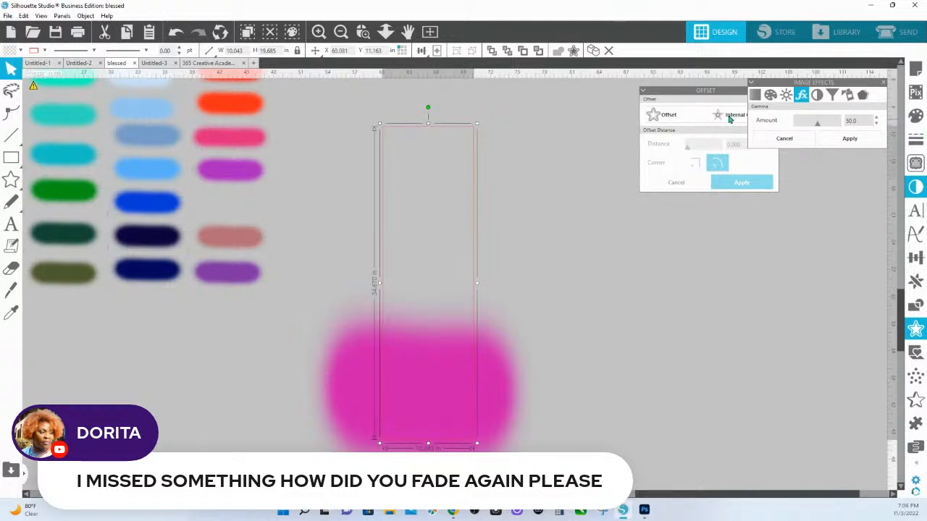
right_click(467, 129)
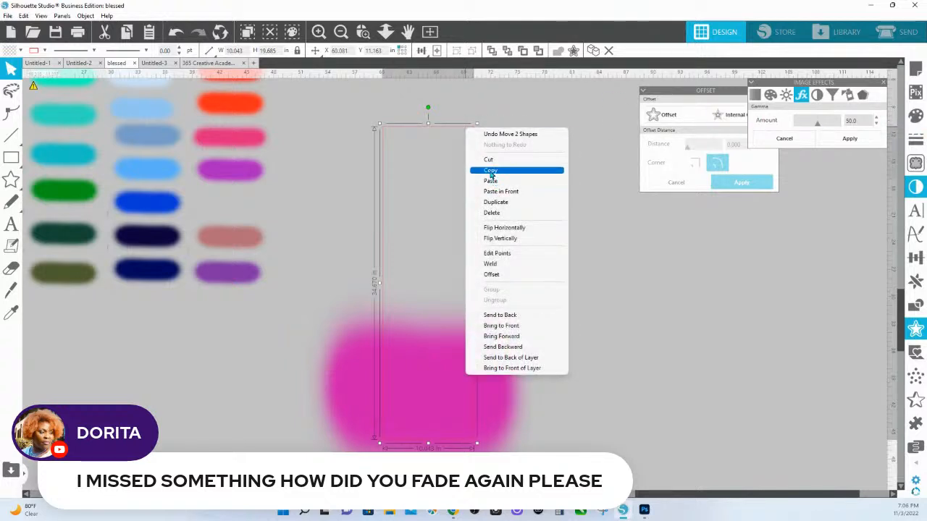
left_click(490, 170)
Step: Fill the tall rectangle with dark grey and arrange it behind the magenta fade bar
left_click(916, 116)
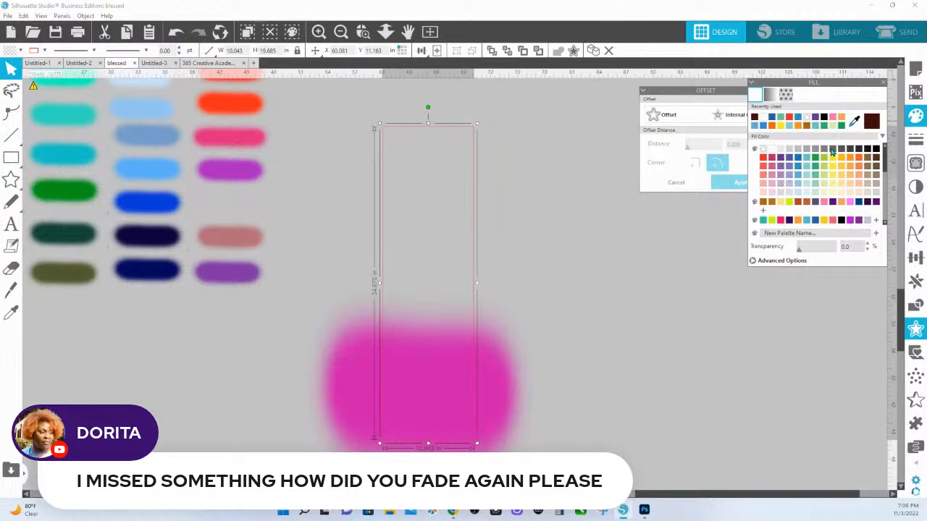
left_click(832, 148)
right_click(429, 198)
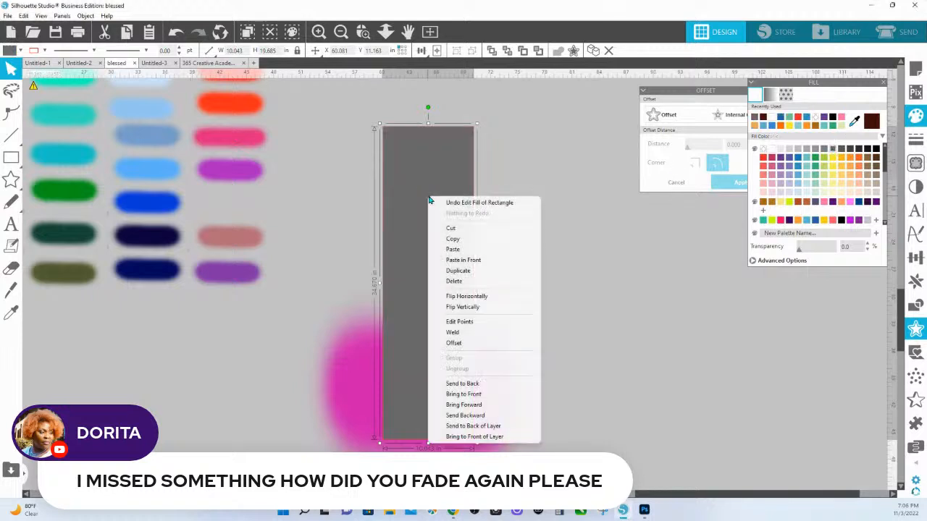
left_click(463, 383)
right_click(514, 279)
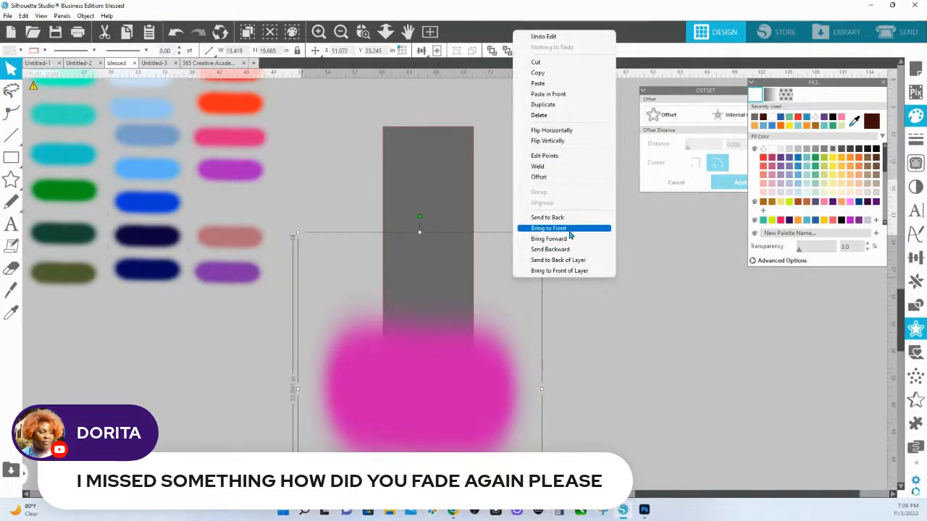
left_click(566, 231)
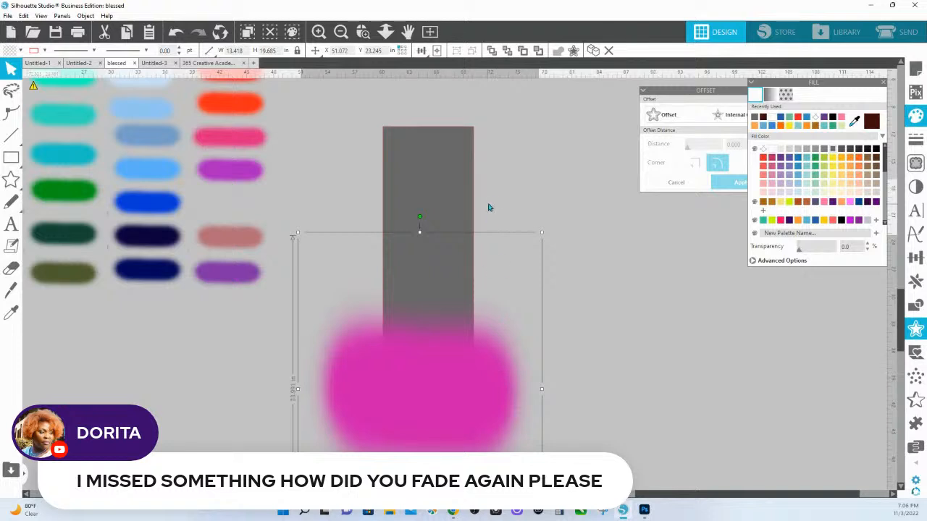
Step: Paste the copied rectangle in front at the same position and crop the magenta fade bar to it
right_click(504, 182)
left_click(497, 131)
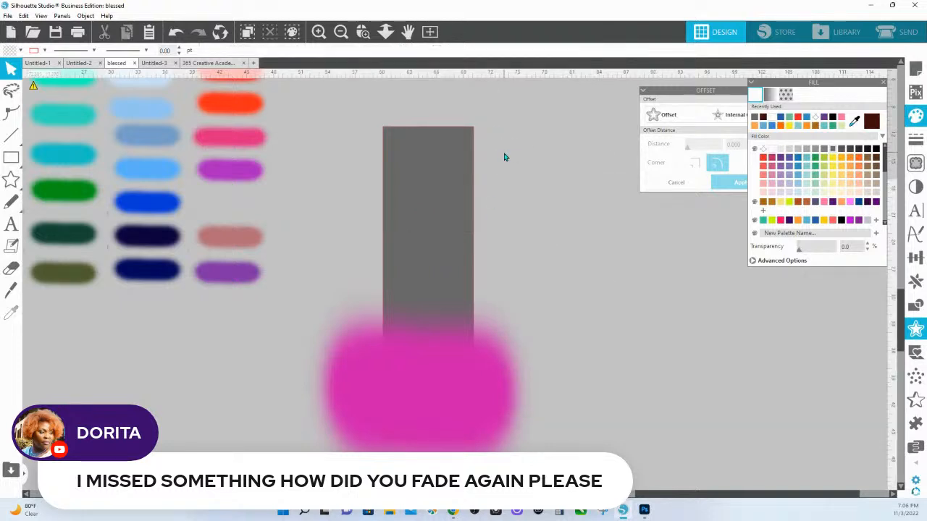
right_click(504, 154)
left_click(535, 212)
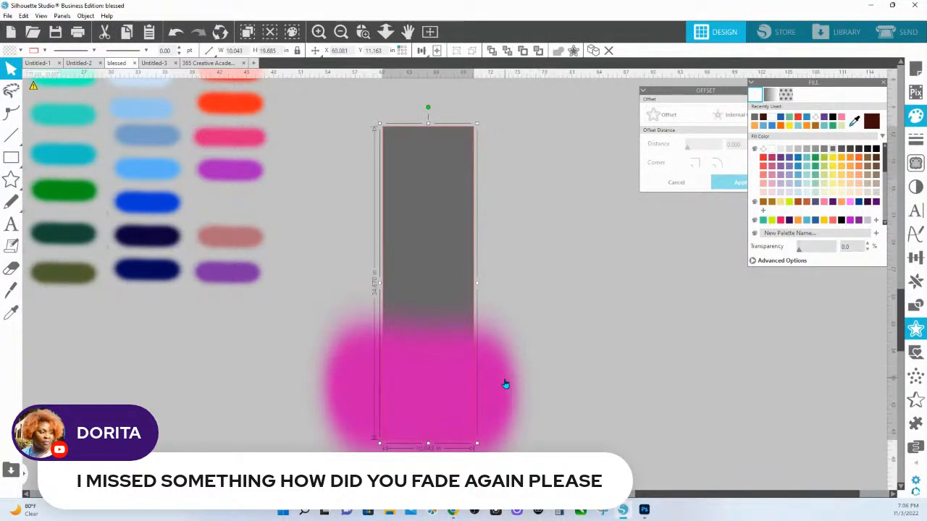
left_click(502, 383, "shift")
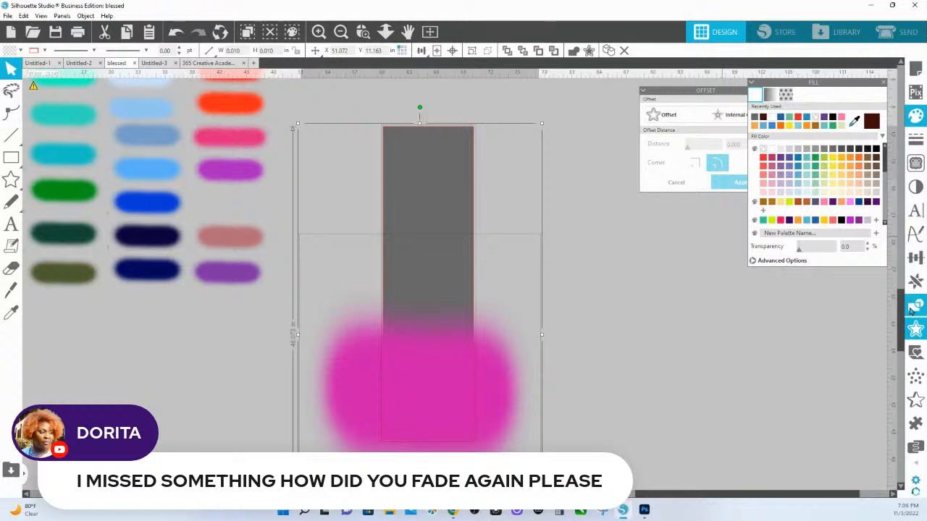
left_click(916, 305)
left_click(835, 142)
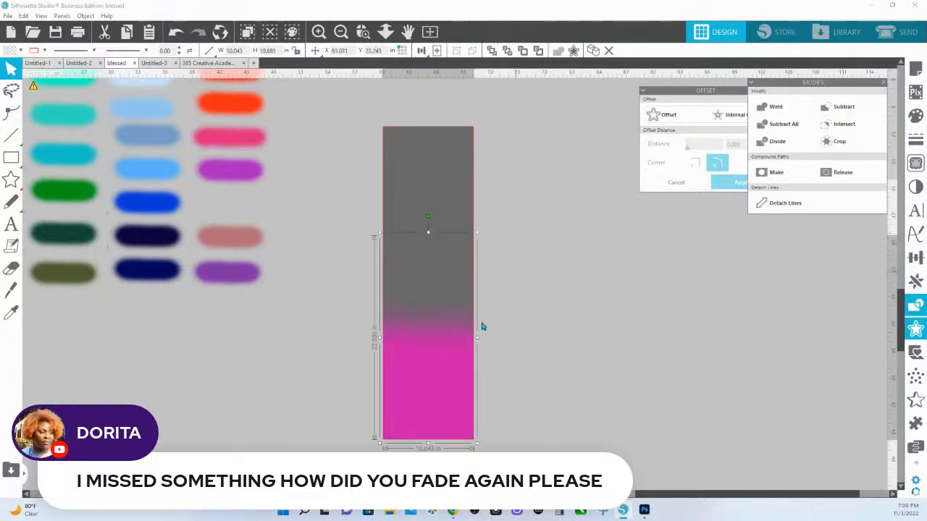
left_click(588, 317)
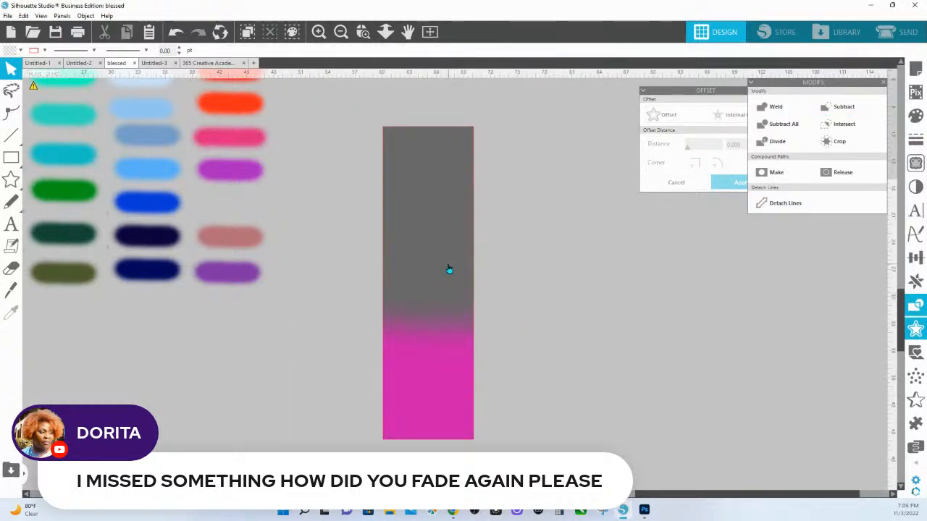
Step: Copy the woman's photo from the 365 Creative Academy document and paste it into the blessed document
left_click(385, 31)
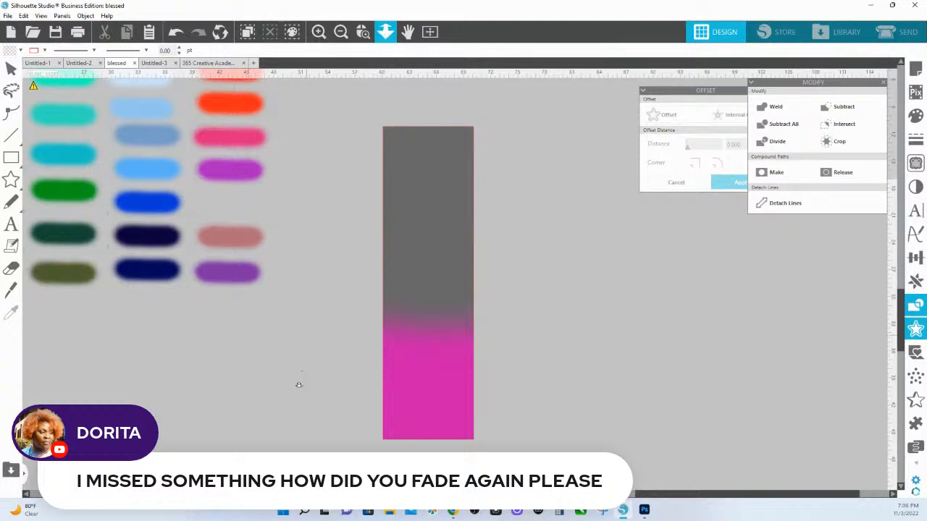
left_click_drag(328, 383, 297, 296)
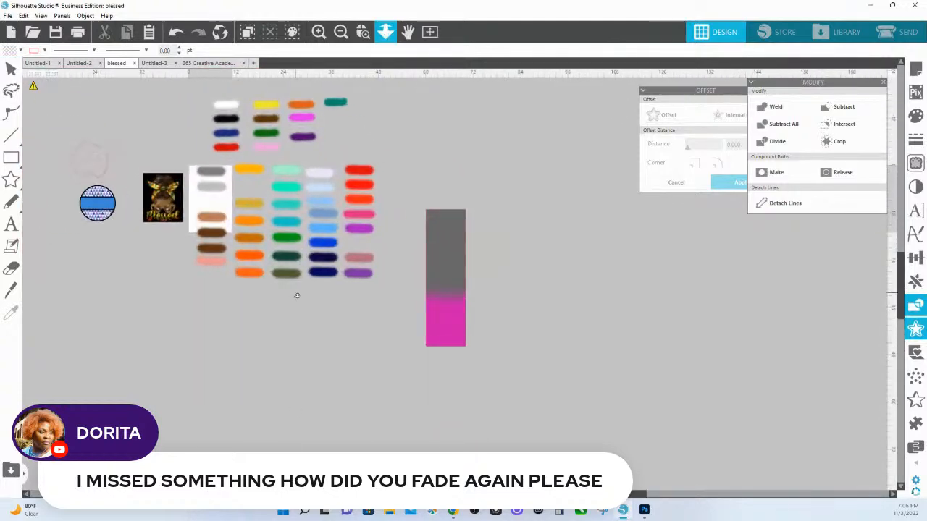
left_click(193, 63)
left_click(200, 174)
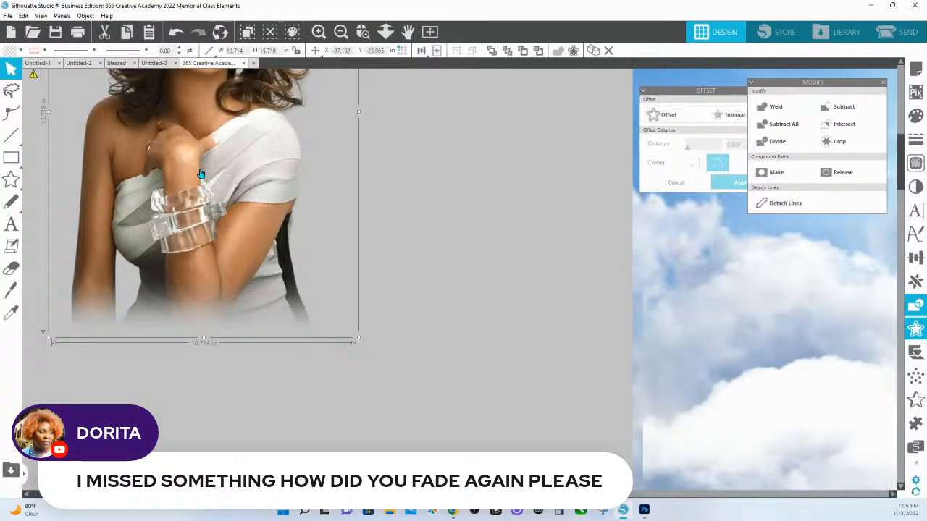
left_click(38, 64)
left_click(78, 64)
left_click(155, 63)
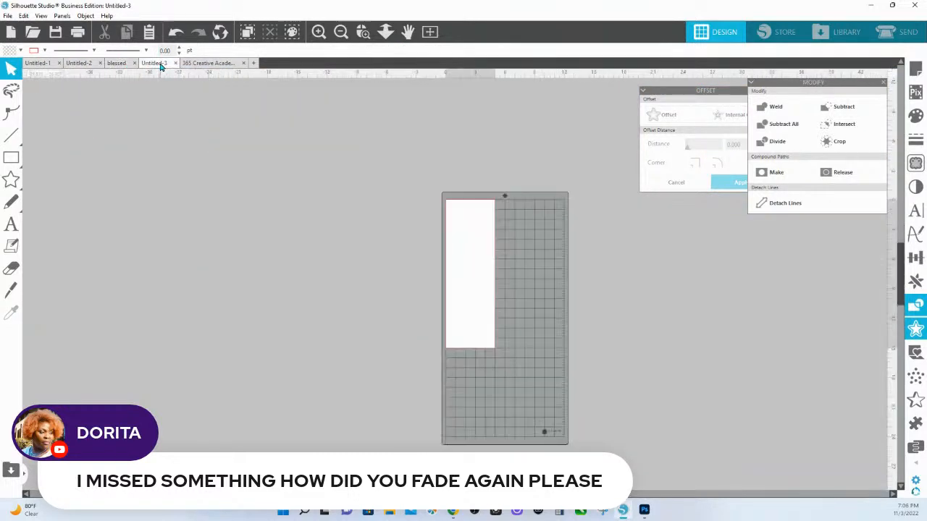
left_click(117, 64)
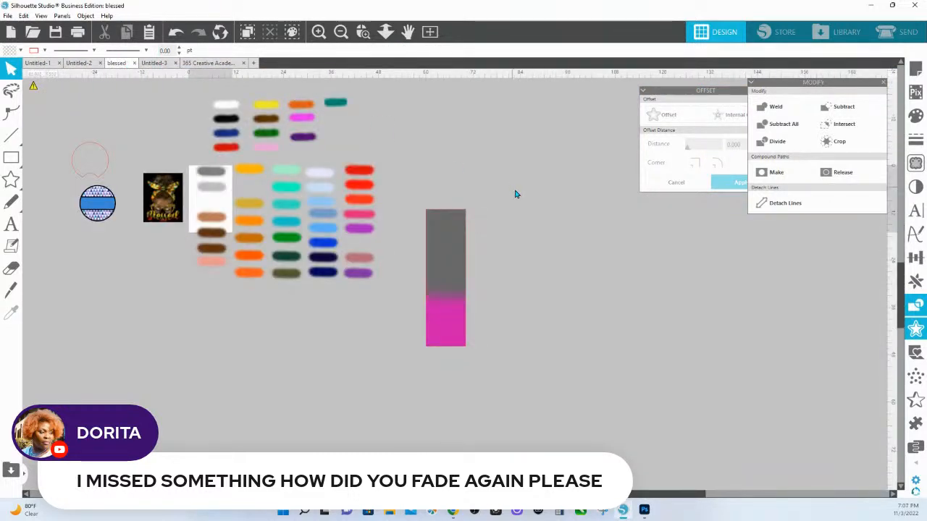
key("ctrl+v")
Step: Position the woman's photo on the grey and magenta panel and scale it to about 10.3 by 15.1 in
left_click_drag(477, 293, 450, 271)
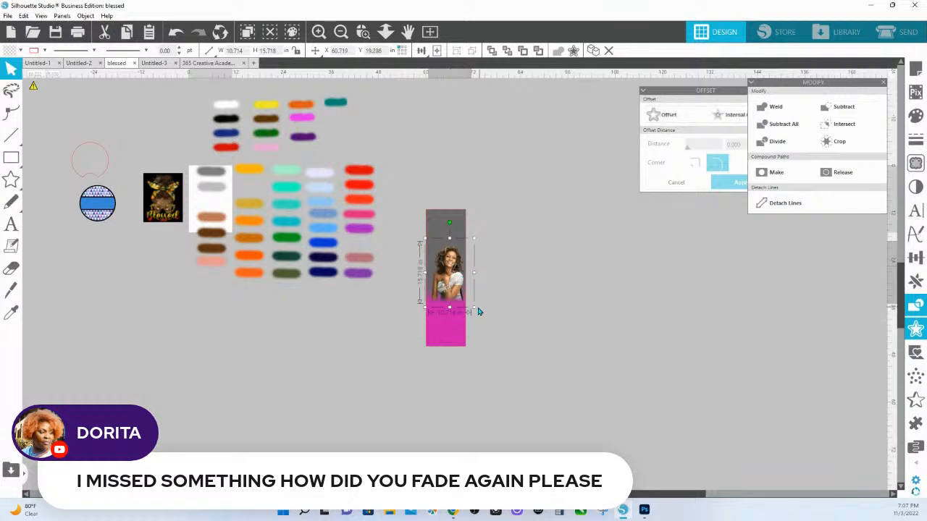
left_click_drag(472, 309, 467, 313)
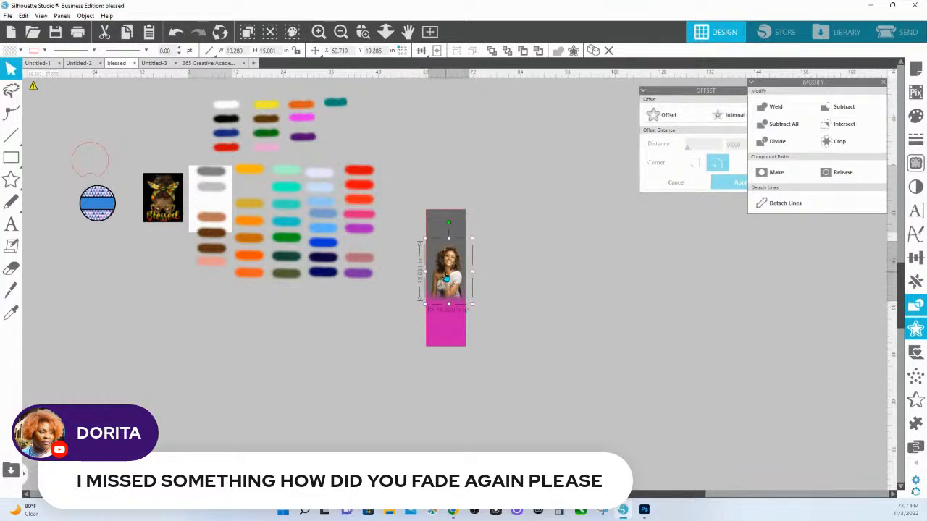
left_click_drag(444, 278, 441, 278)
Step: Bring the magenta fade bar to the front of the woman's photo and shift the photo slightly lower on the panel
left_click(363, 31)
left_click_drag(422, 231, 548, 372)
right_click(368, 350)
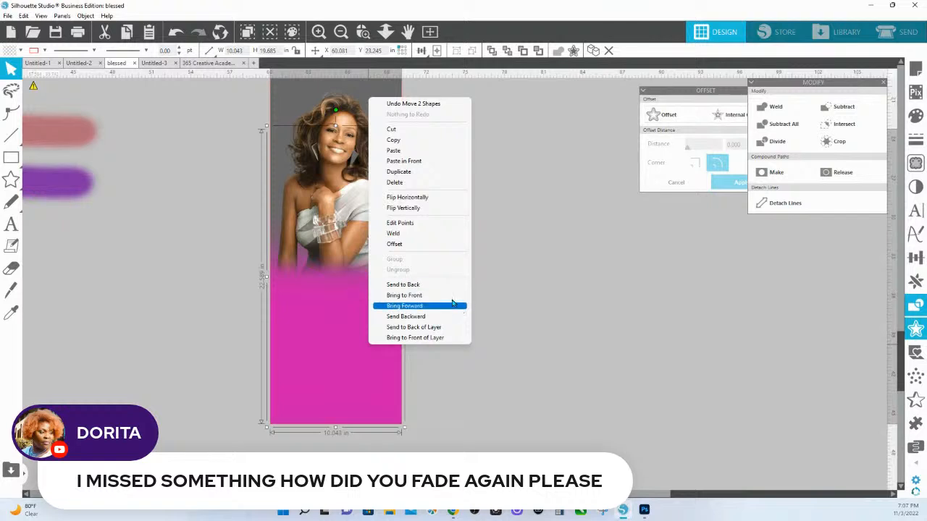
left_click(452, 305)
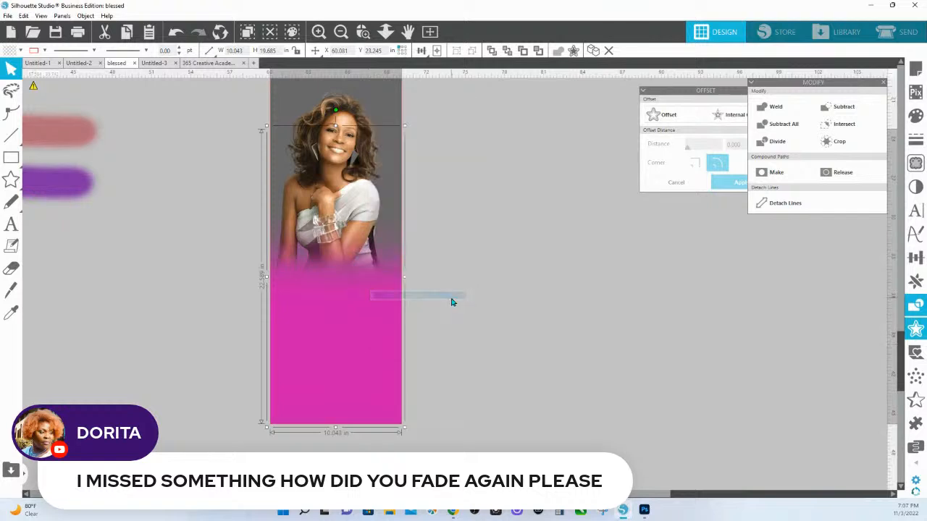
double_click(338, 113)
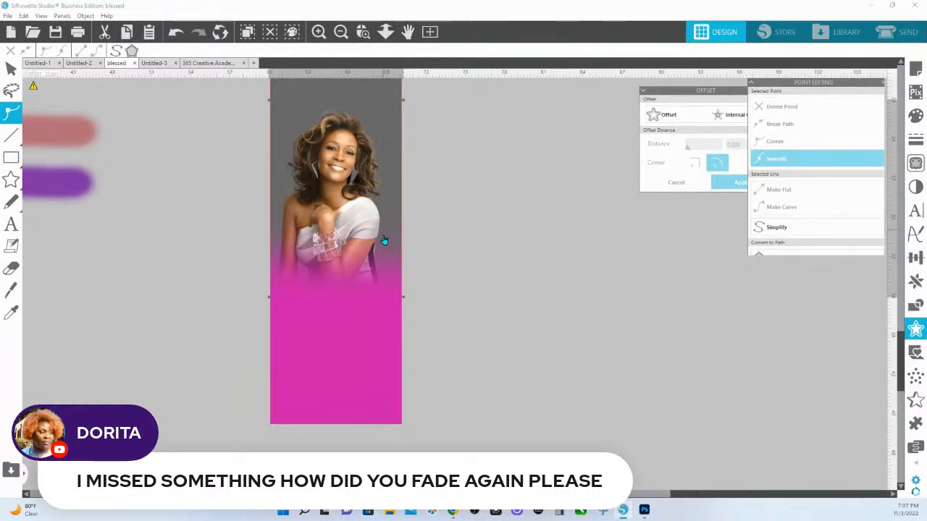
left_click(565, 275)
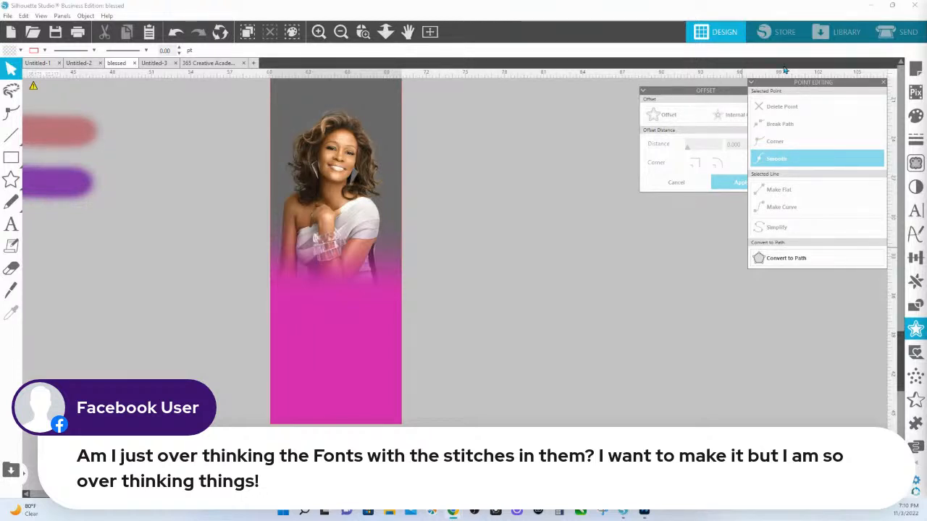
Step: Switch to the Untitled-2 document and move the middle HS INK badge up level with the other two badges
left_click(386, 31)
scroll(427, 193, "down", 2)
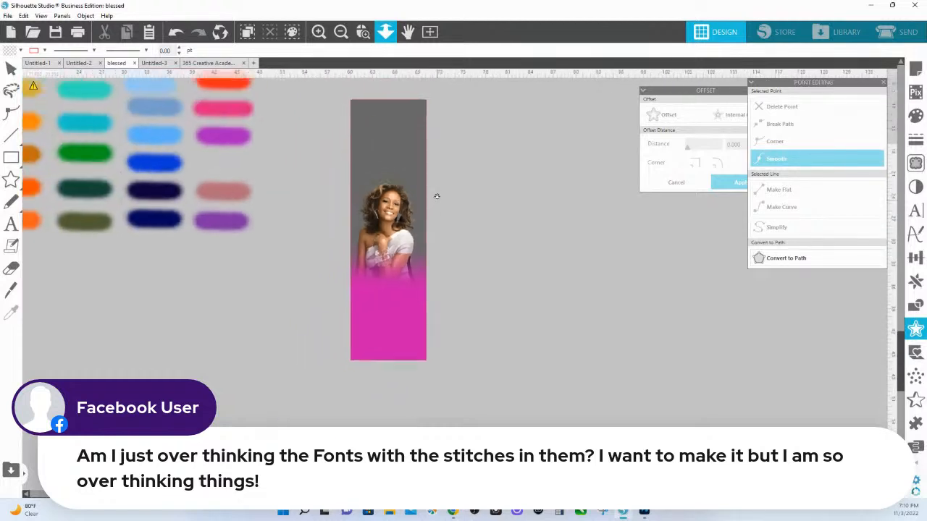
scroll(441, 218, "up", 1)
left_click(82, 63)
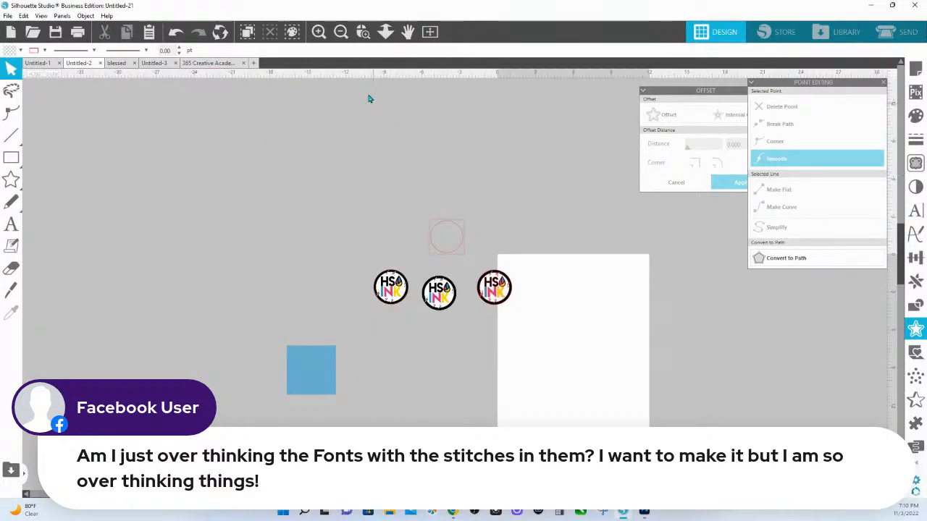
left_click(363, 31)
left_click_drag(422, 277, 523, 308)
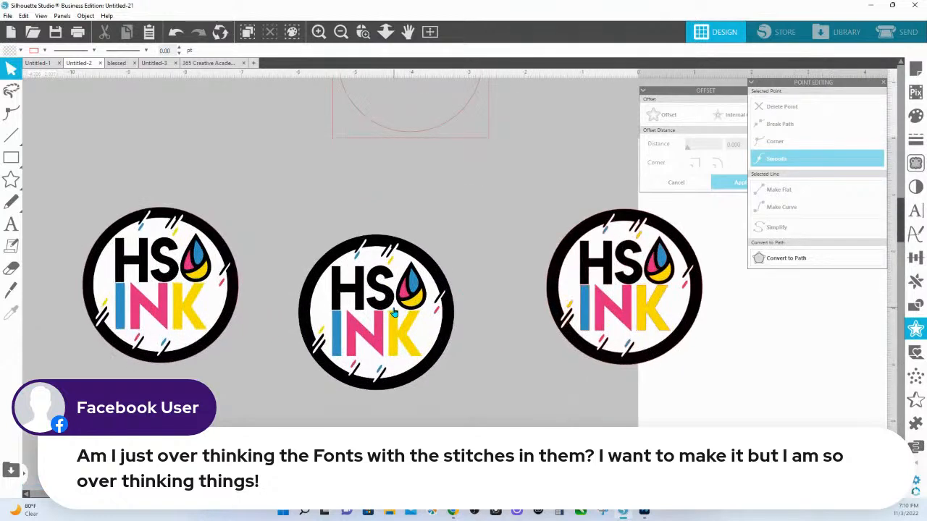
double_click(393, 313)
left_click_drag(415, 324, 406, 297)
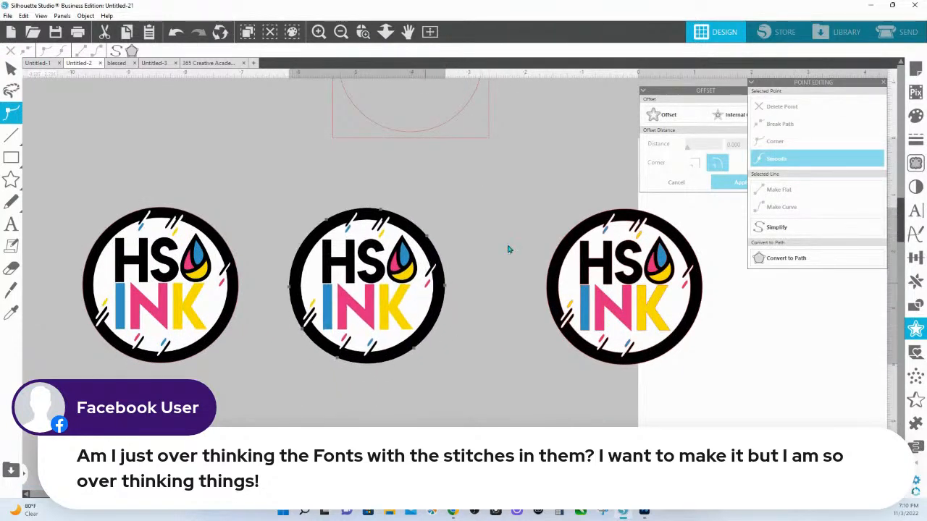
Step: Ungroup the rightmost HS INK badge so its individual letters can be selected
left_click(588, 297)
right_click(601, 322)
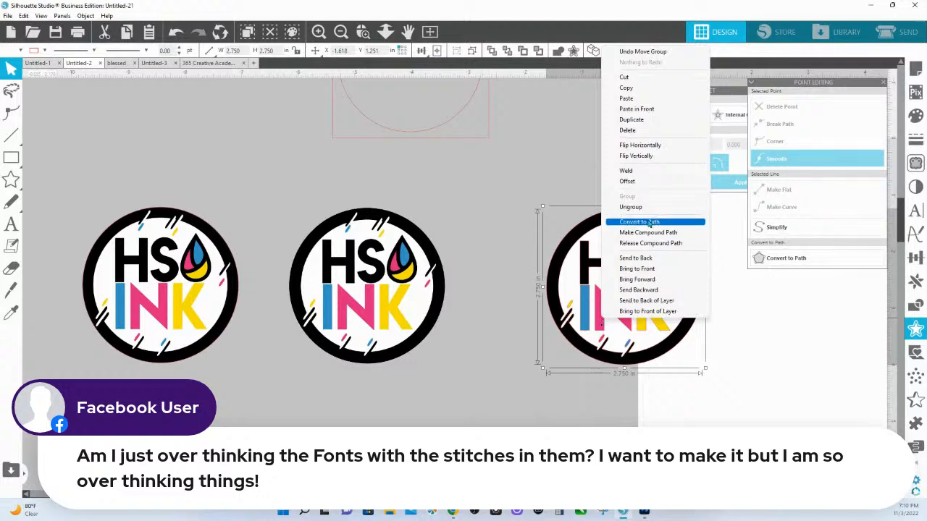
left_click(644, 210)
left_click(590, 383)
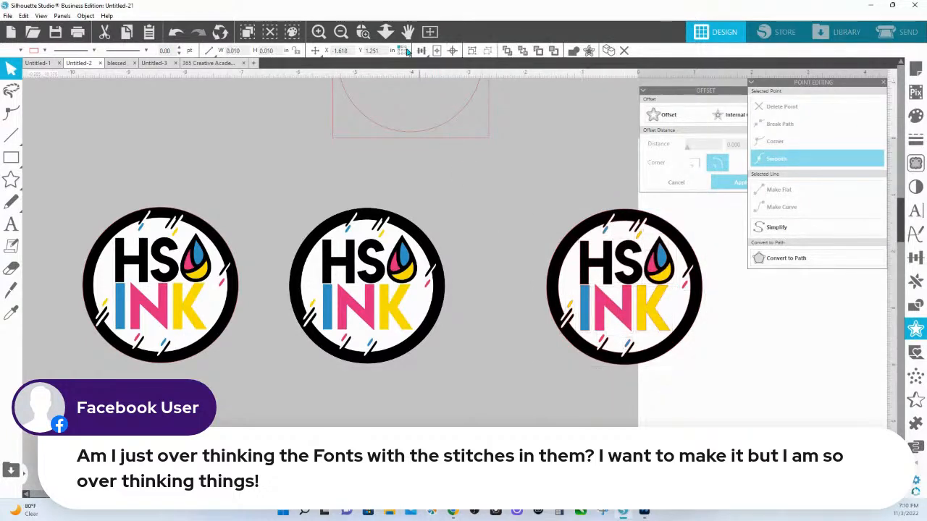
left_click(362, 32)
left_click_drag(588, 288, 660, 335)
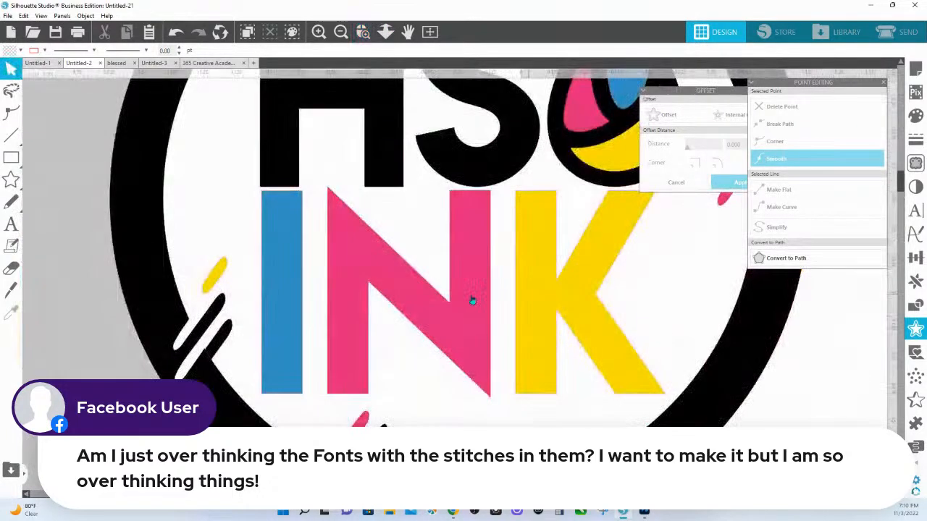
left_click(471, 301)
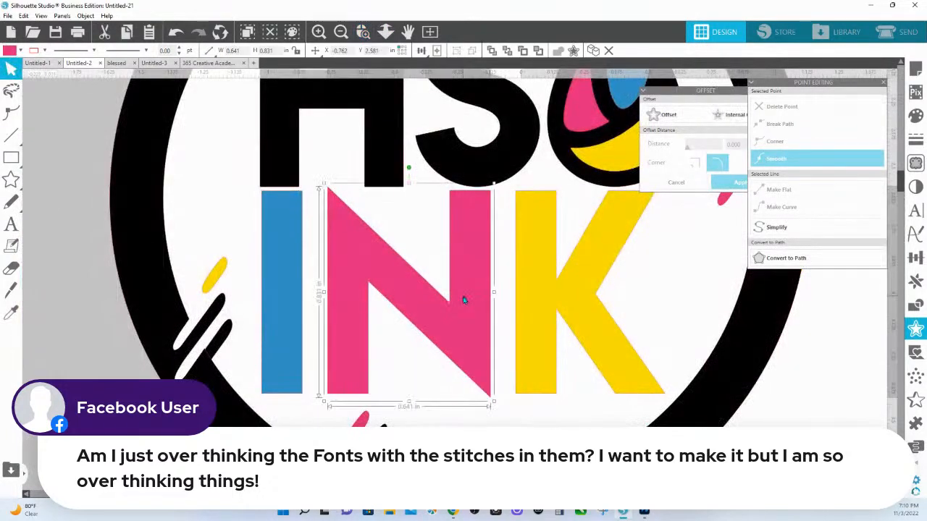
left_click(735, 115)
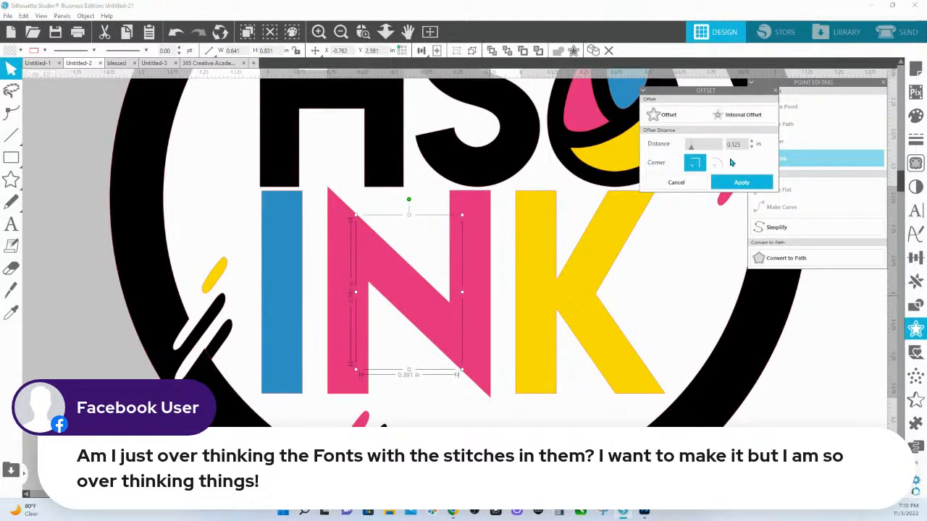
left_click_drag(691, 147, 687, 148)
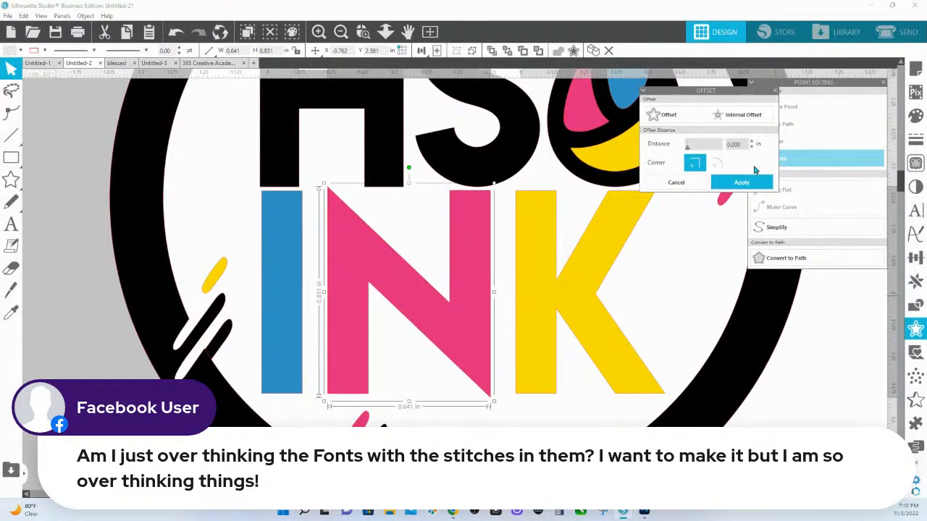
left_click(676, 182)
Step: Create an internal offset of the yellow K at a distance of 0.015 in
left_click(625, 237)
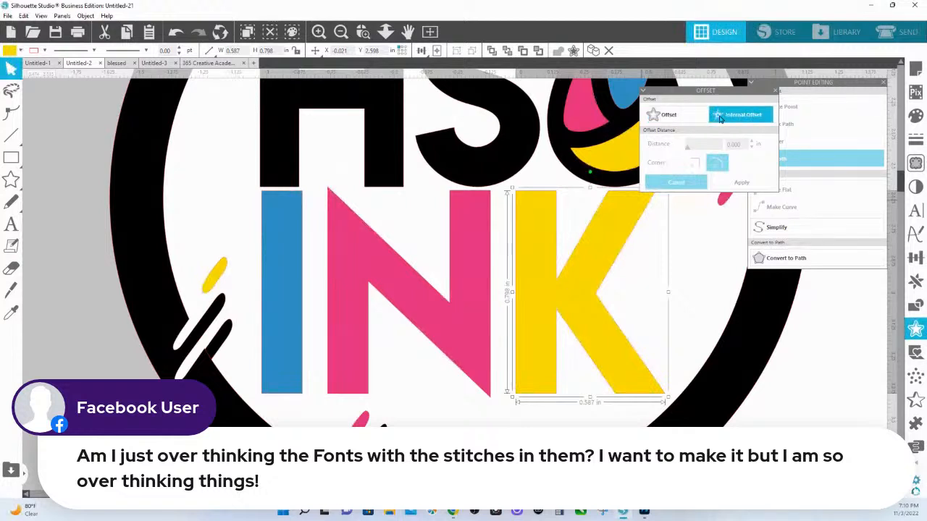
left_click(739, 115)
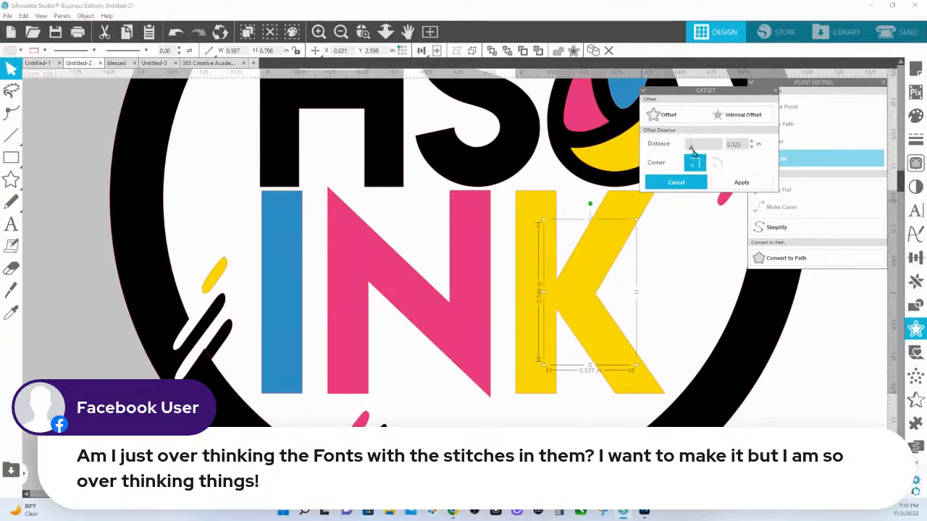
left_click_drag(692, 148, 688, 148)
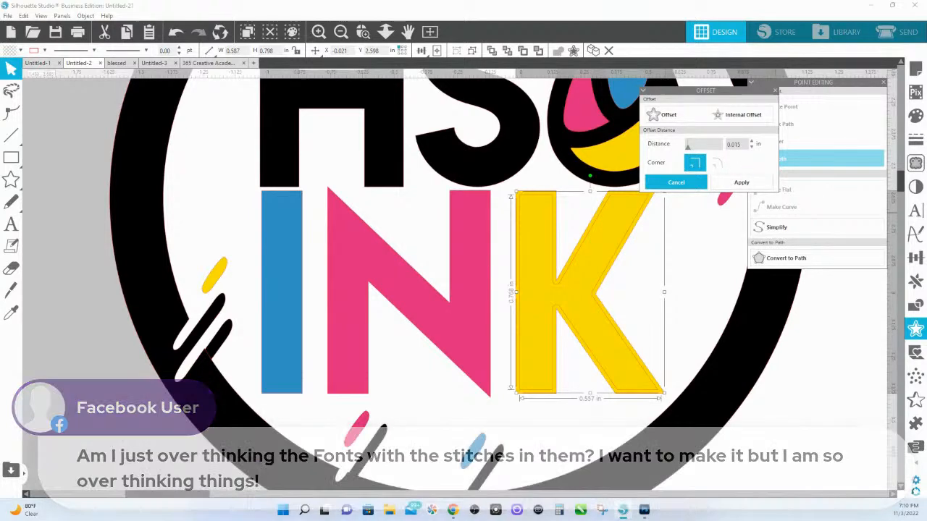
left_click(743, 184)
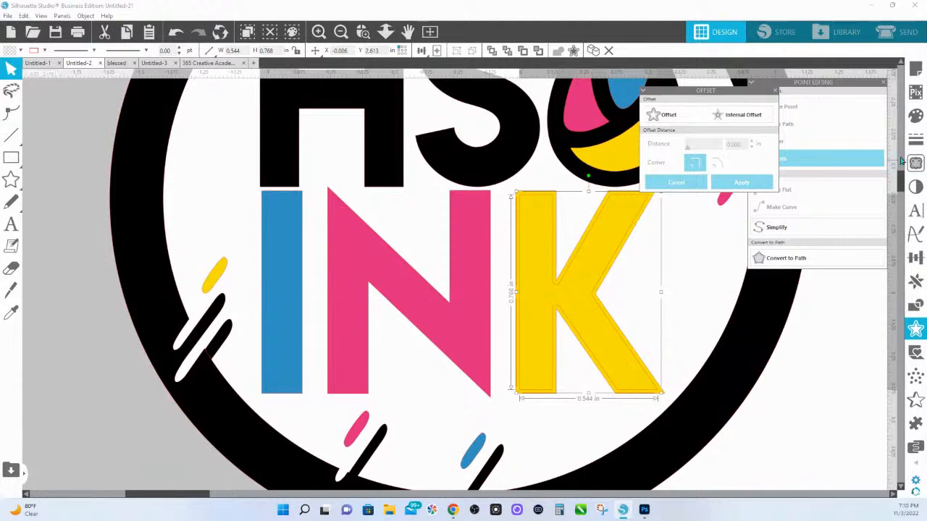
Step: Set the line thickness of the K's inner offset outline to 0.5 pt
left_click(915, 138)
double_click(838, 136)
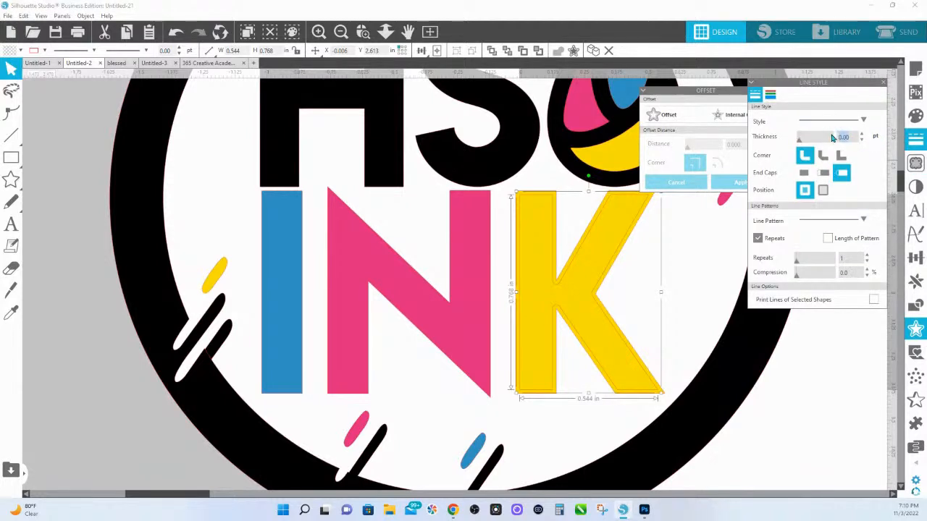
type("2")
key("Return")
left_click_drag(855, 136, 828, 136)
type(".5")
key("Return")
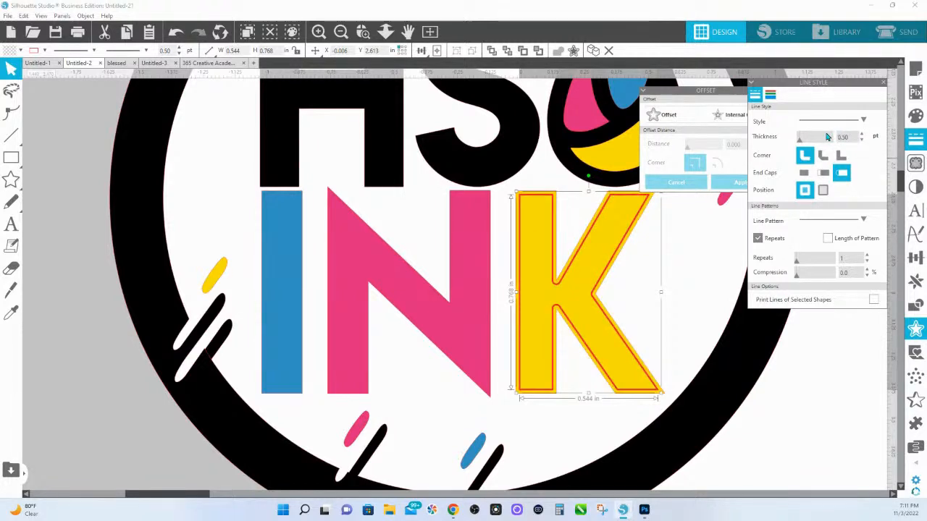
Step: Try several dash lengths on the K's inner outline and apply the shortest dashed line style as stitching
left_click(816, 116)
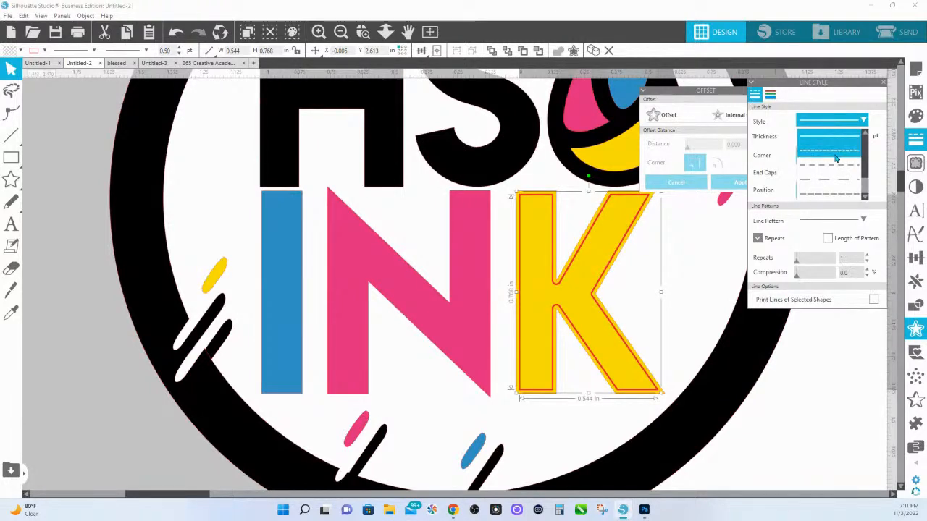
left_click(841, 184)
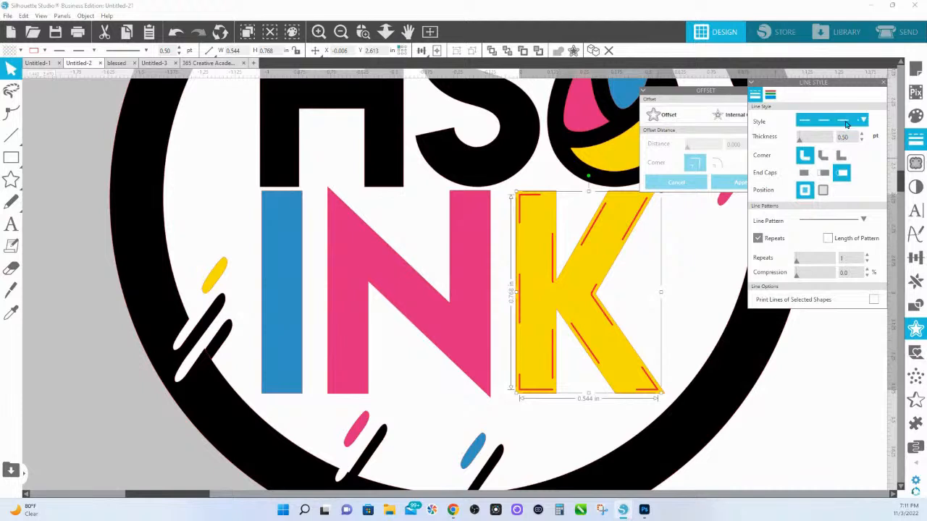
left_click(833, 120)
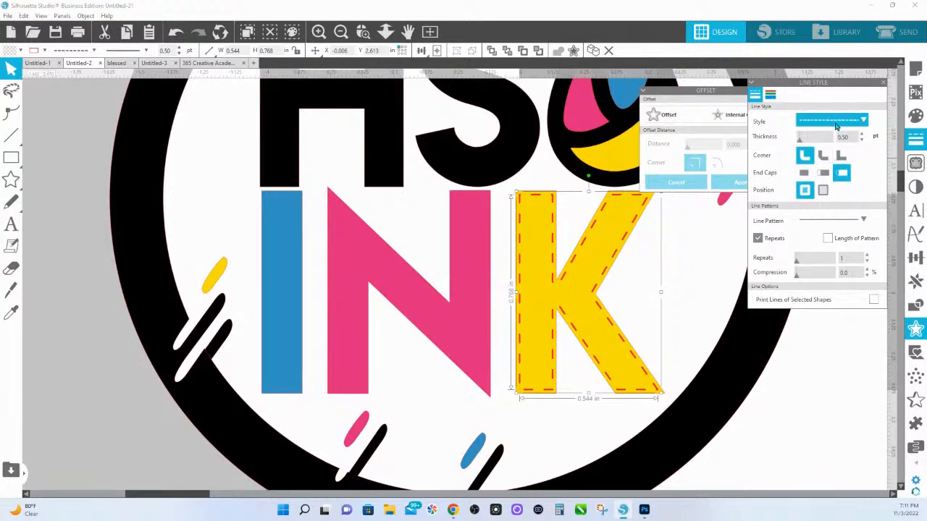
left_click(840, 164)
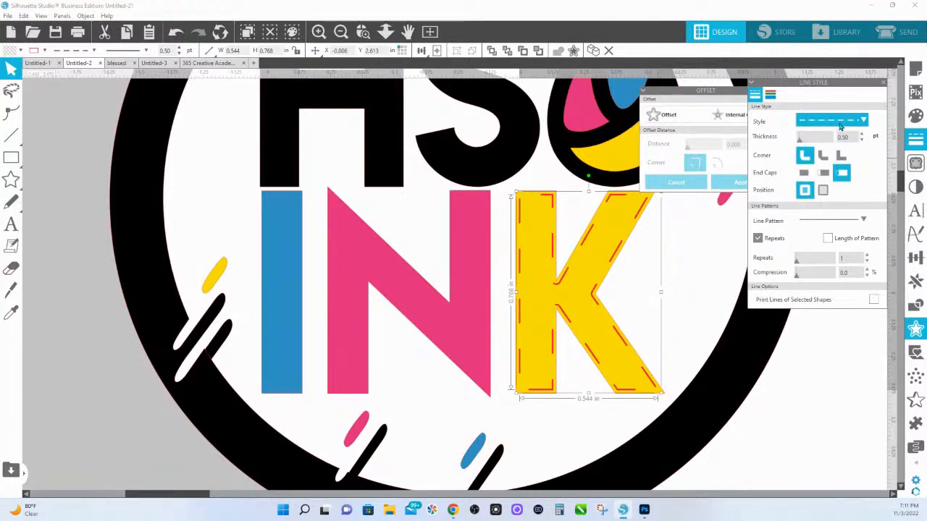
left_click(840, 126)
left_click(843, 152)
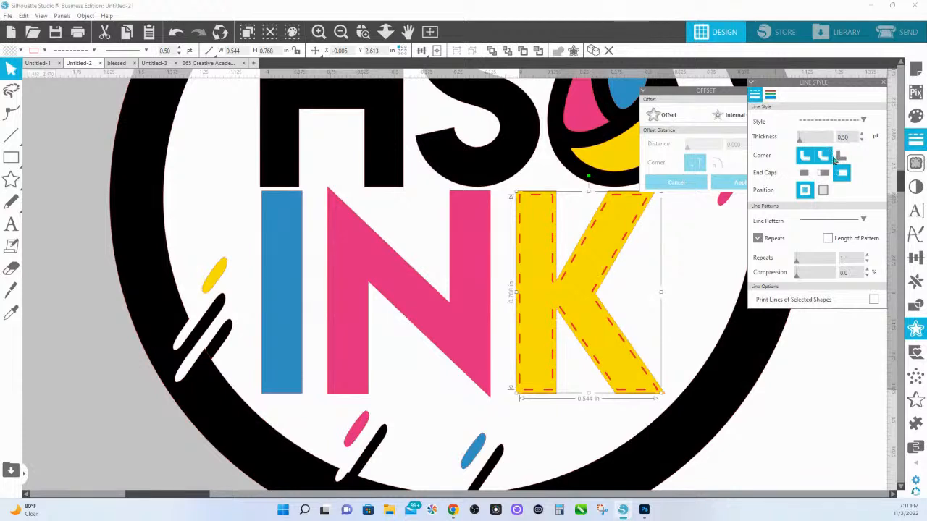
Step: Try a 0.25 pt thickness on the K's dashed stitching, then set it to 0.75 pt
double_click(840, 137)
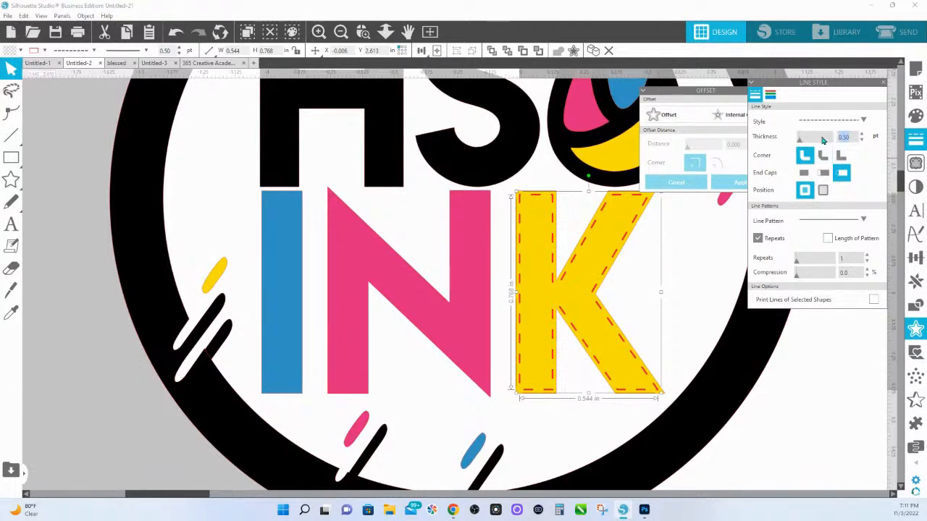
type("0.25")
key("Return")
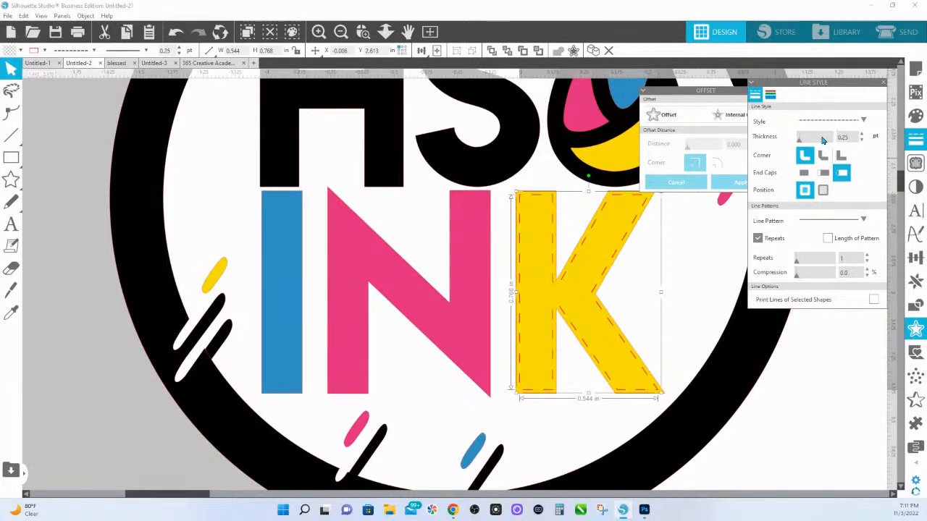
type("0.5")
left_click_drag(854, 138, 832, 140)
key("BackSpace")
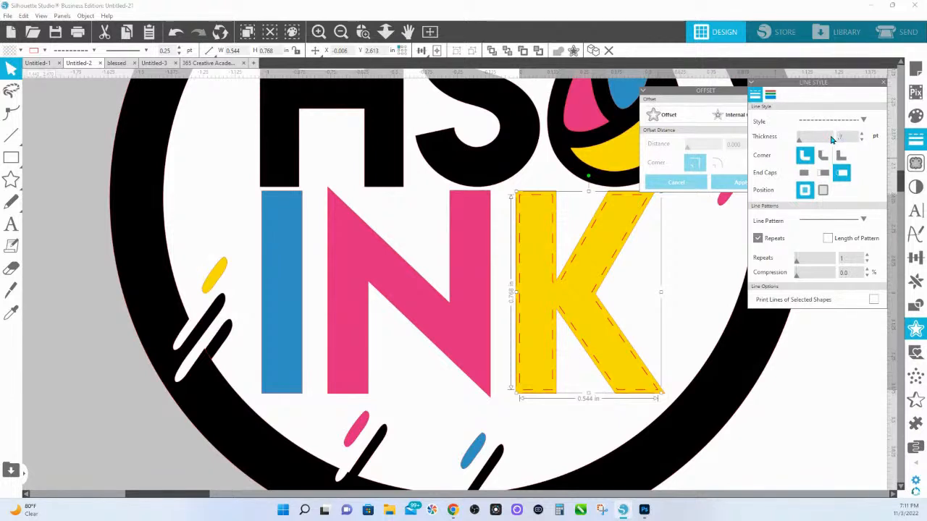
type("0.75")
key("Return")
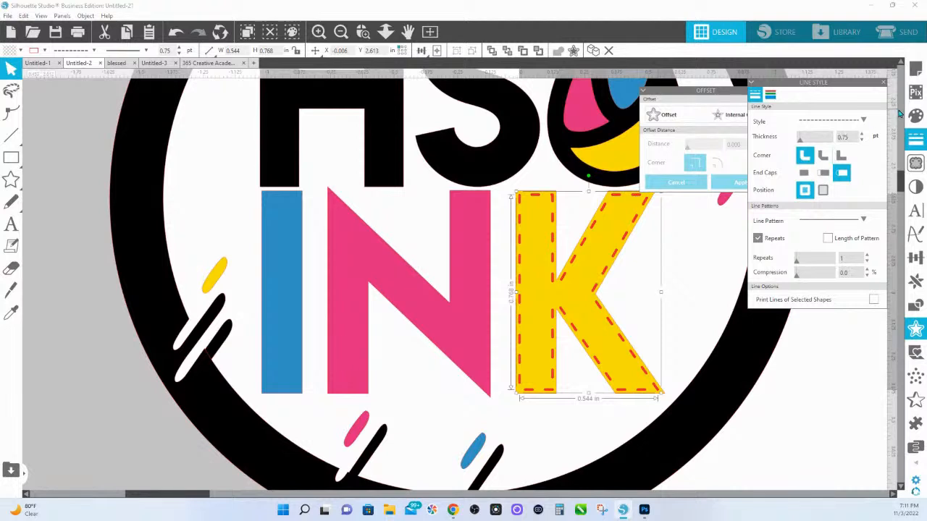
Step: Try white for the K's dashed stitching, then set its line colour to orange
left_click(771, 94)
left_click(771, 149)
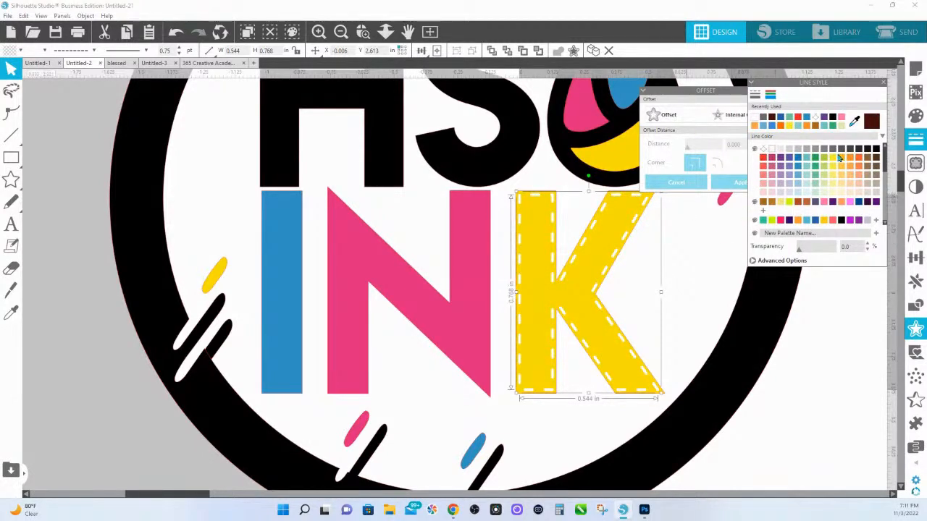
left_click(798, 221)
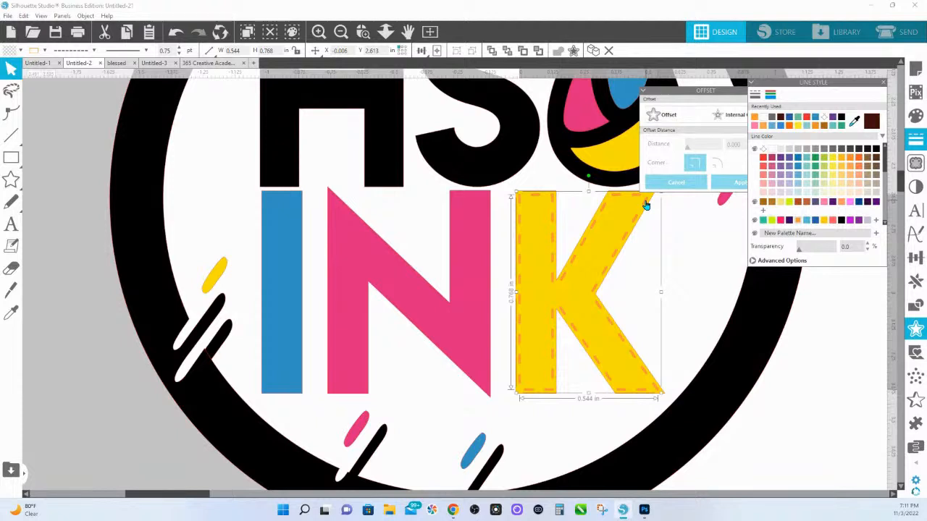
Step: Detach the K's dashed stitching lines into filled shapes and view the whole badge
left_click(915, 305)
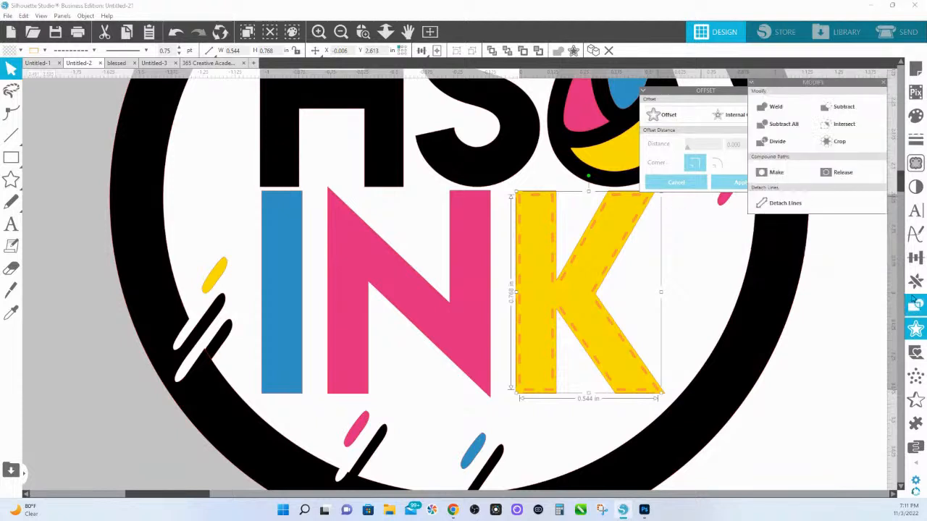
left_click(788, 206)
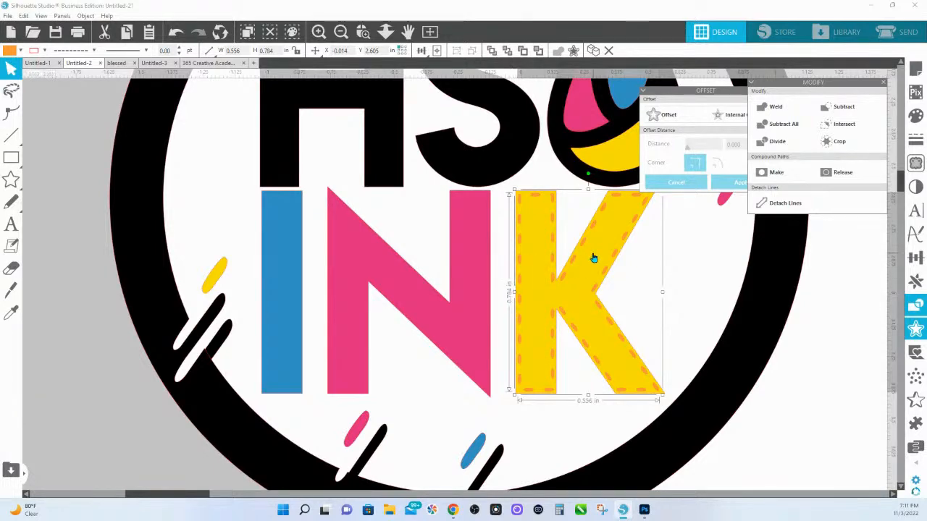
left_click(407, 31)
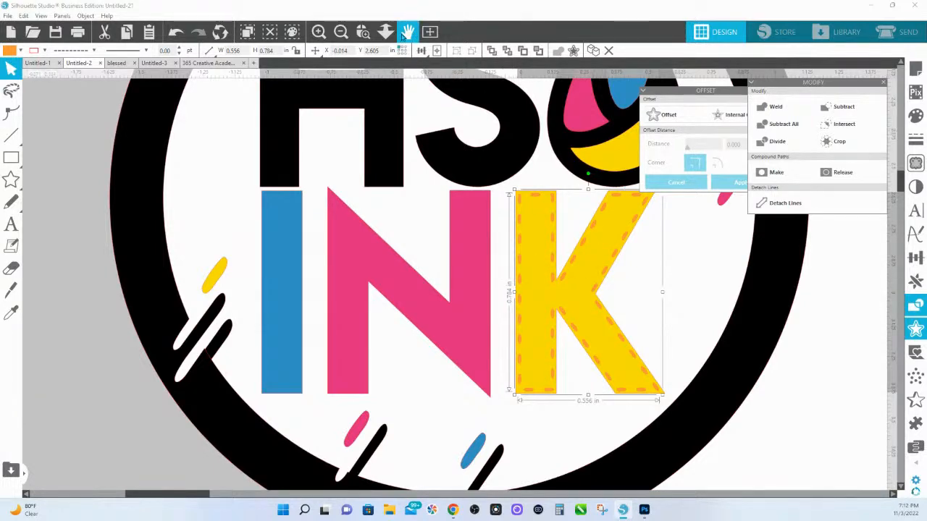
left_click(385, 32)
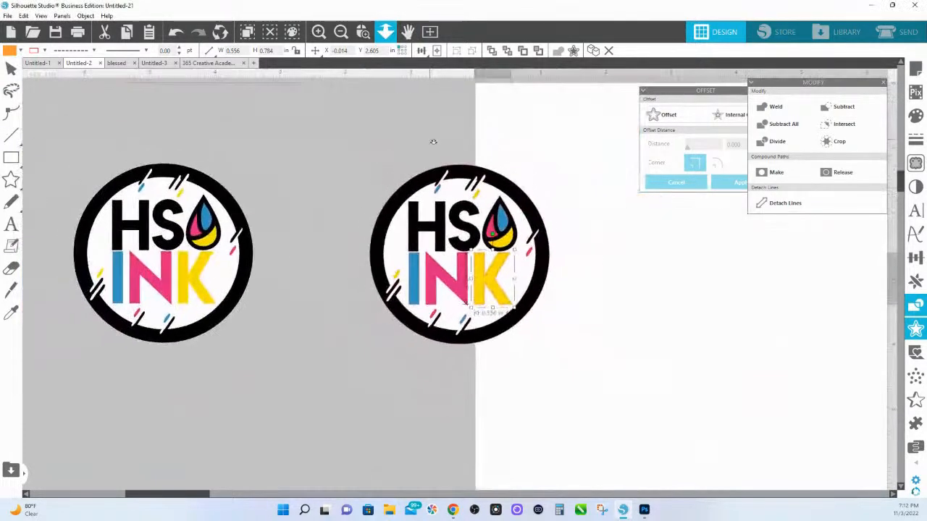
Step: Move the yellow K off the badge and enlarge it to about 5.17 by 7.02 in
left_click(484, 284)
left_click_drag(484, 284, 324, 182)
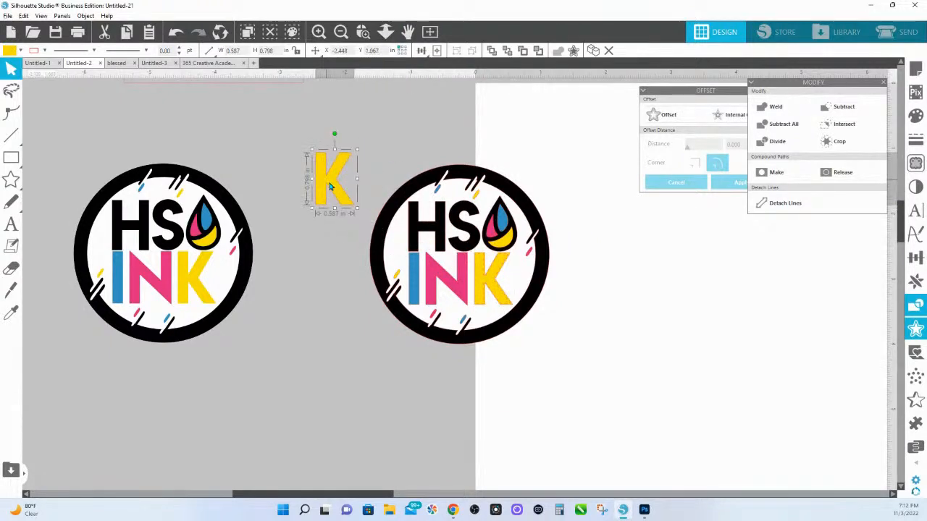
left_click_drag(356, 208, 428, 304)
left_click_drag(513, 366, 655, 499)
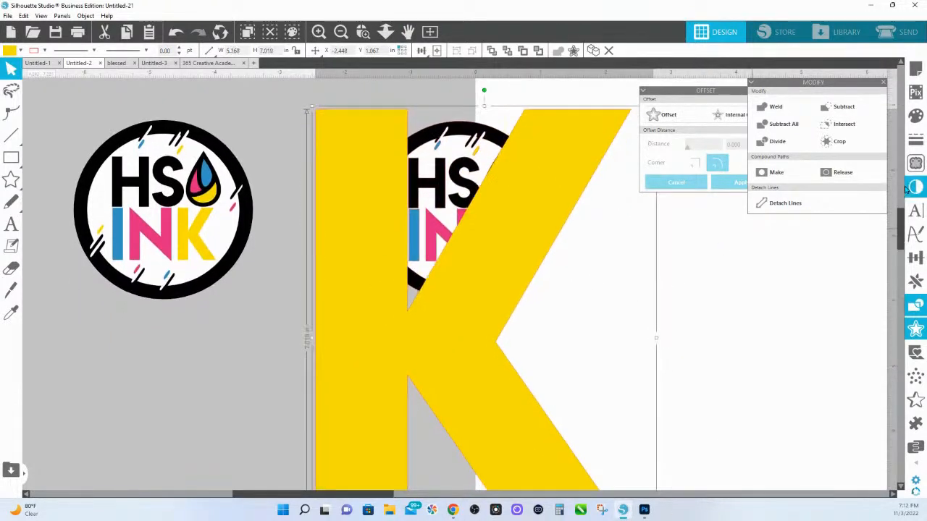
Step: Create a 0.125 in internal offset with sharp corners inside the large K and give it a short dashed line style
left_click(740, 117)
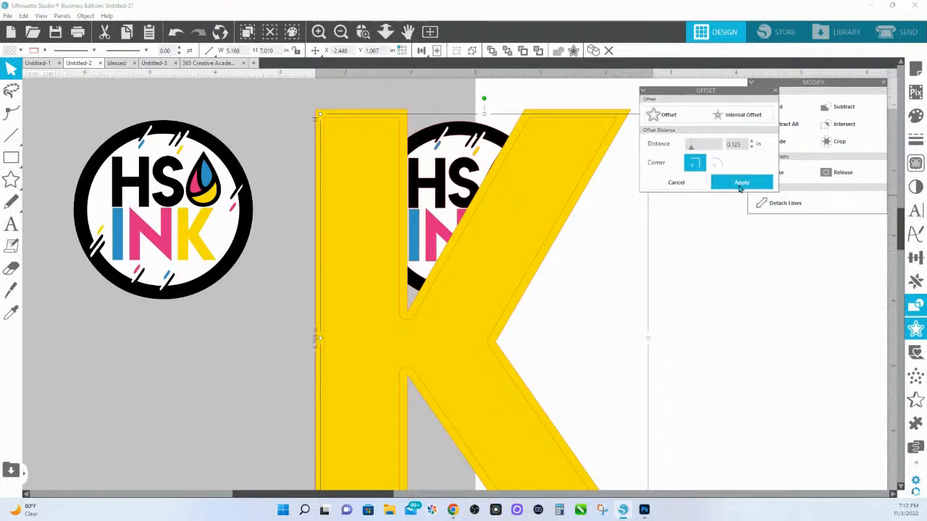
left_click(741, 182)
left_click(916, 141)
left_click(832, 120)
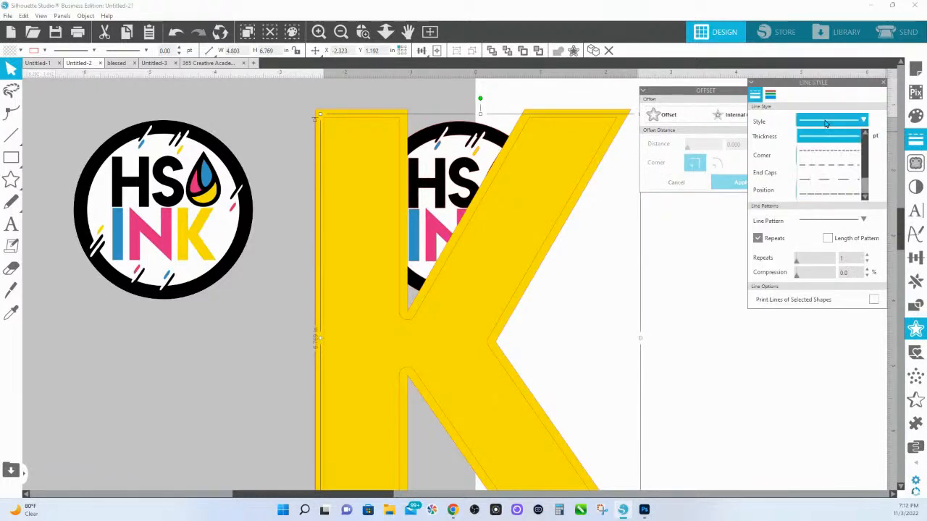
left_click(827, 157)
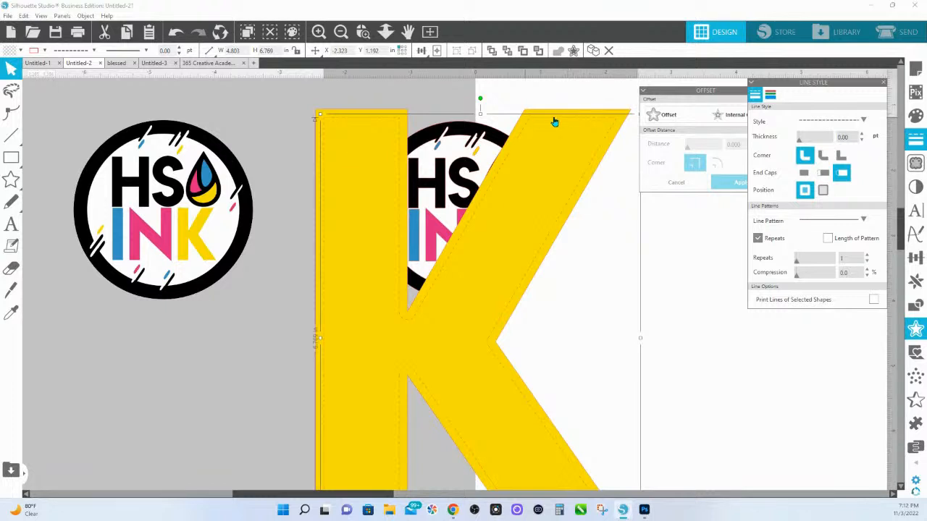
Step: Try a 0.5 pt thickness on the large K's stitching, then set it to 2 pt with a longer dash style
left_click_drag(857, 136, 792, 136)
type(".5")
key("Return")
left_click_drag(853, 137, 822, 138)
type("2")
key("Return")
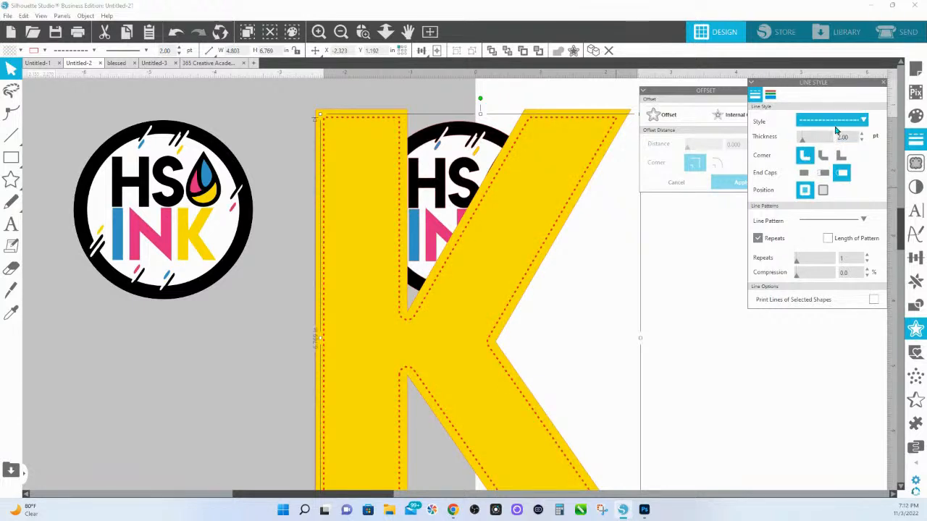
left_click(833, 123)
left_click(828, 154)
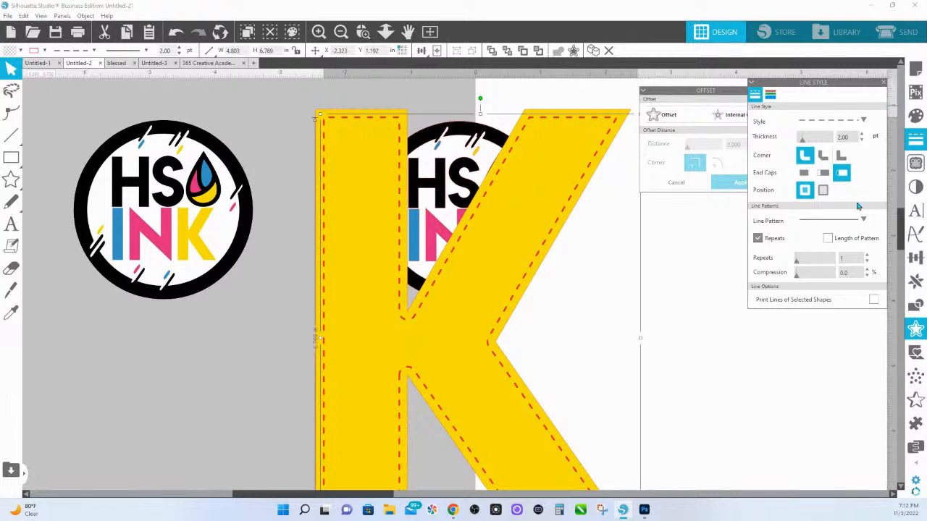
Step: Detach the large K's dashed lines into shapes, then scale the K and stitching together down to about 0.84 in high on the badge
left_click(917, 305)
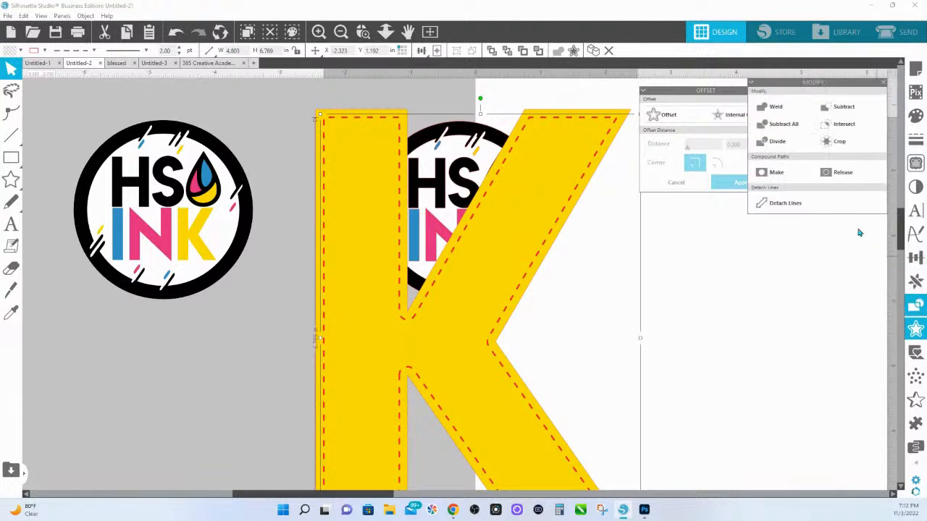
left_click(799, 205)
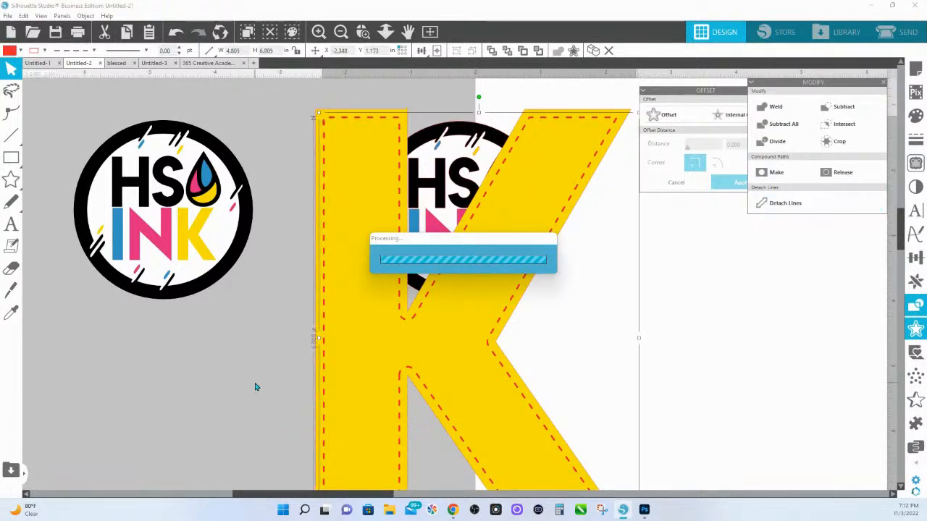
left_click_drag(230, 362, 527, 389)
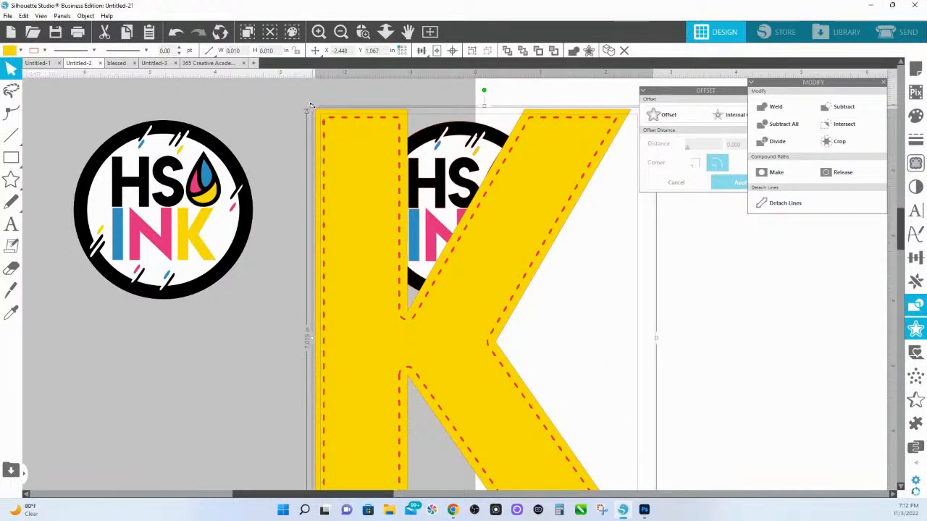
left_click_drag(311, 109, 531, 172)
scroll(670, 435, "down", 2)
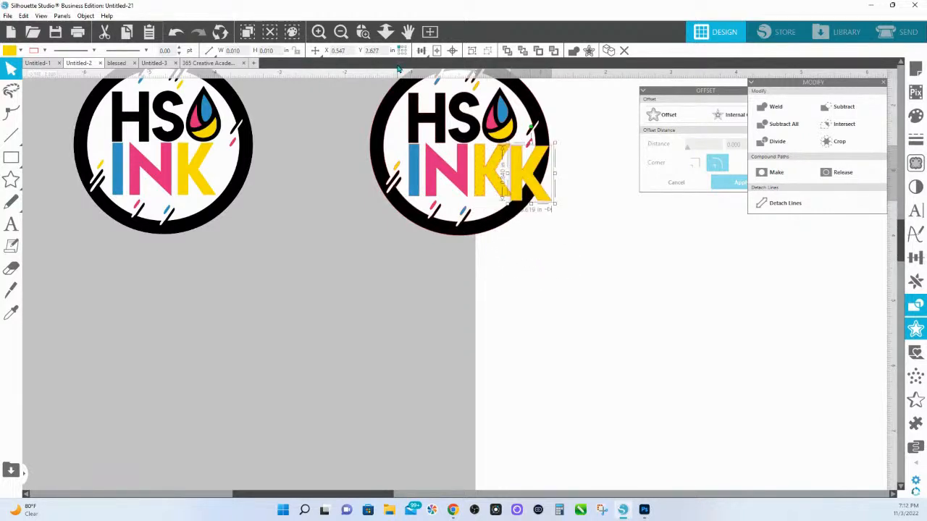
Step: Fine-tune the size and position of the stitched K so it lines up in height with the badge's K
left_click(364, 32)
left_click(572, 187)
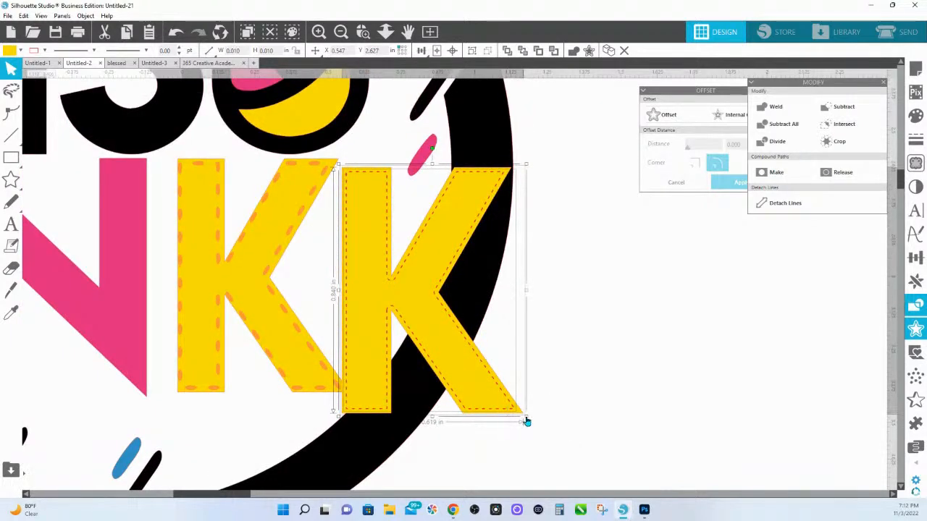
left_click_drag(525, 418, 504, 410)
left_click_drag(449, 215, 452, 206)
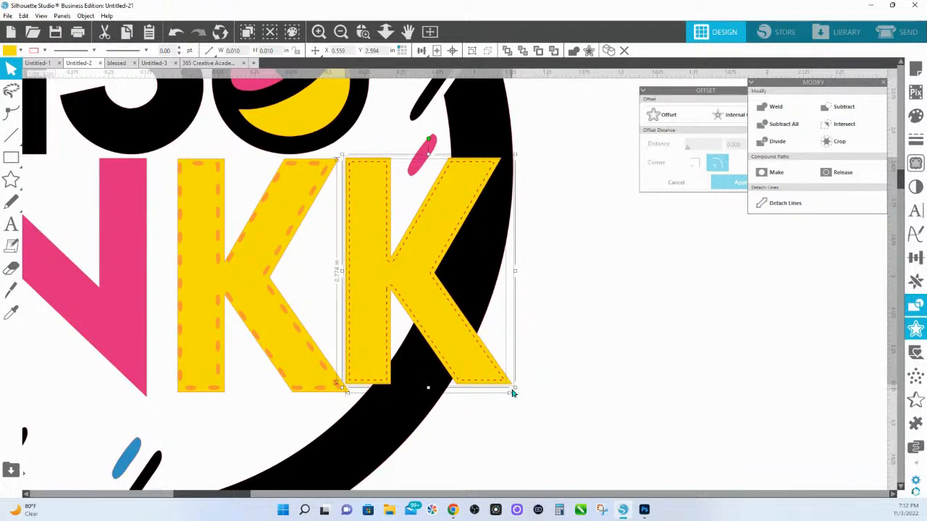
left_click_drag(516, 391, 526, 398)
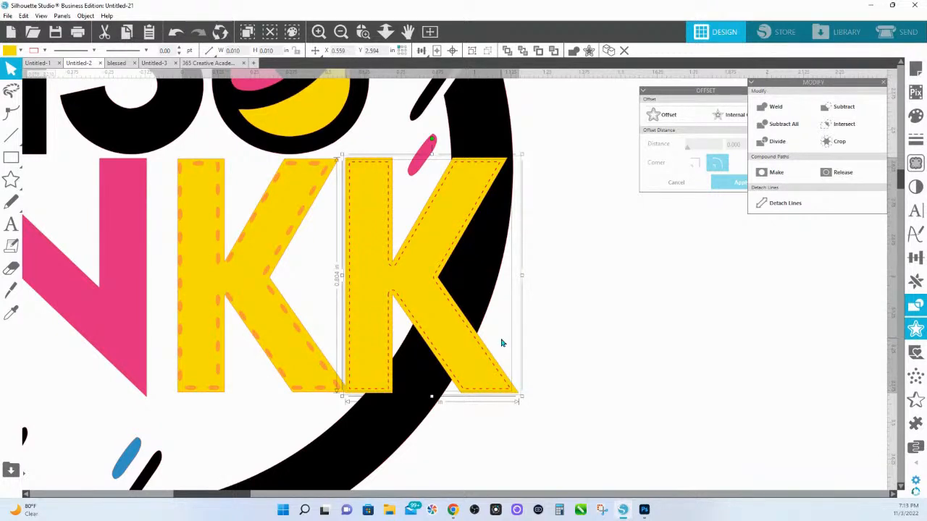
Step: Try white on the detached stitching of the resized K, then set its fill colour to orange and view the whole badge
left_click(476, 207)
left_click(916, 115)
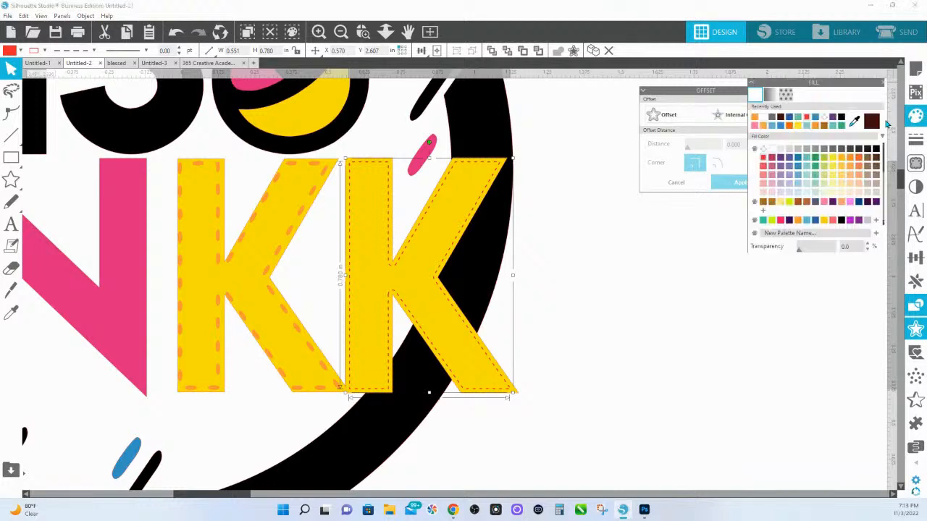
left_click(757, 117)
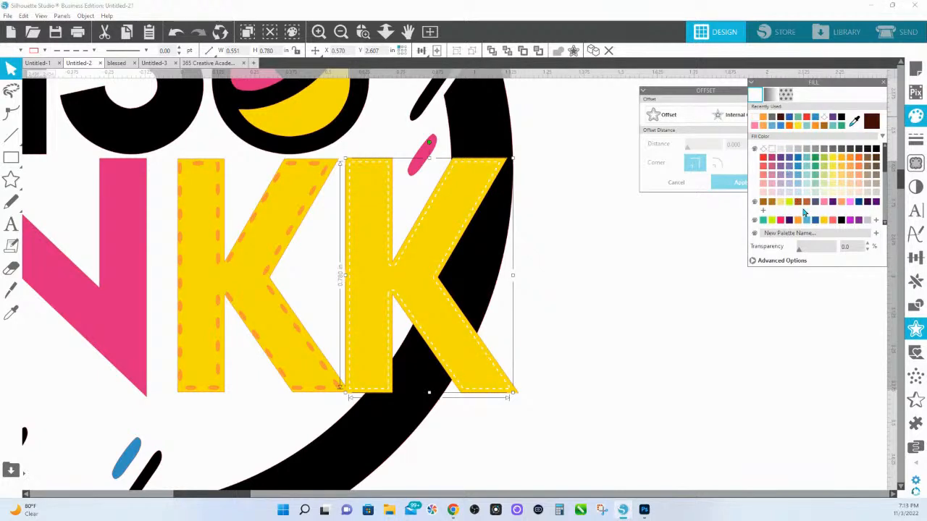
left_click(644, 346)
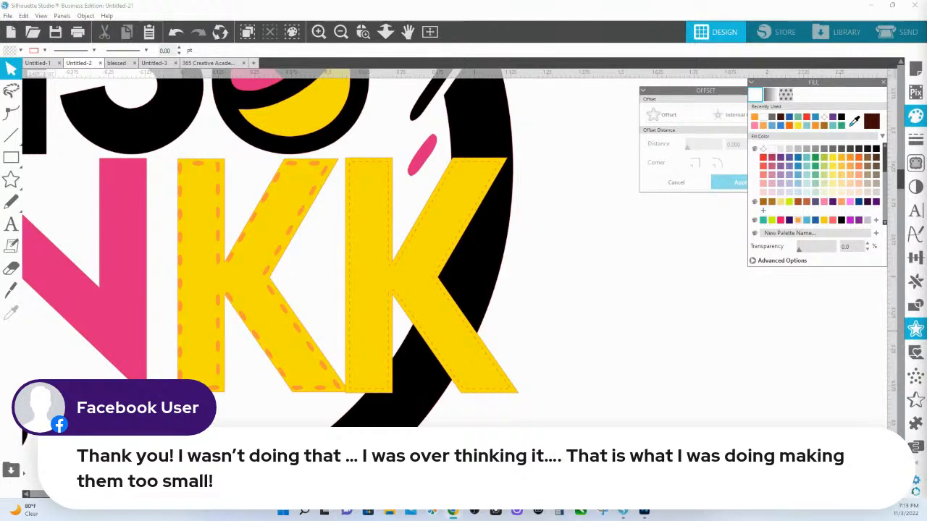
left_click(385, 31)
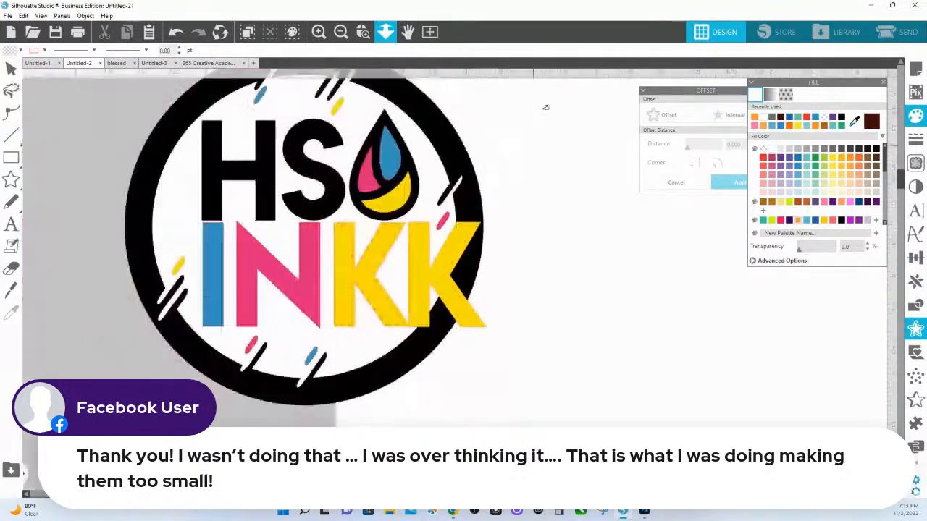
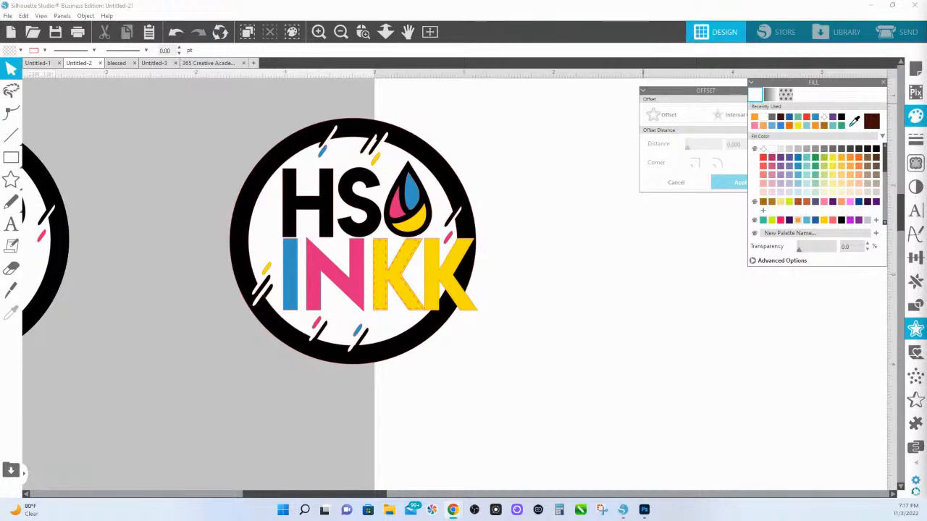
Step: Switch to the blessed document and move the Blessed picture clear of the dark brown rectangle
left_click(385, 31)
left_click_drag(403, 333, 368, 114)
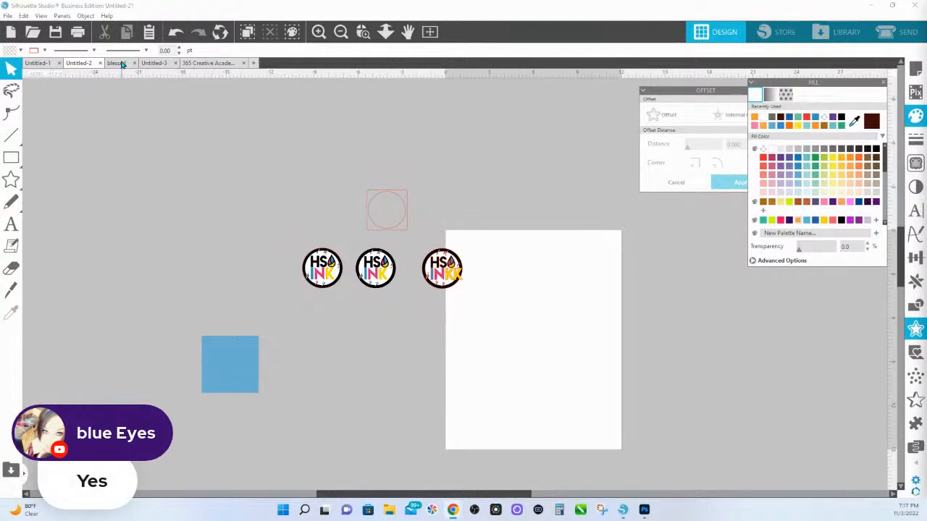
left_click(120, 65)
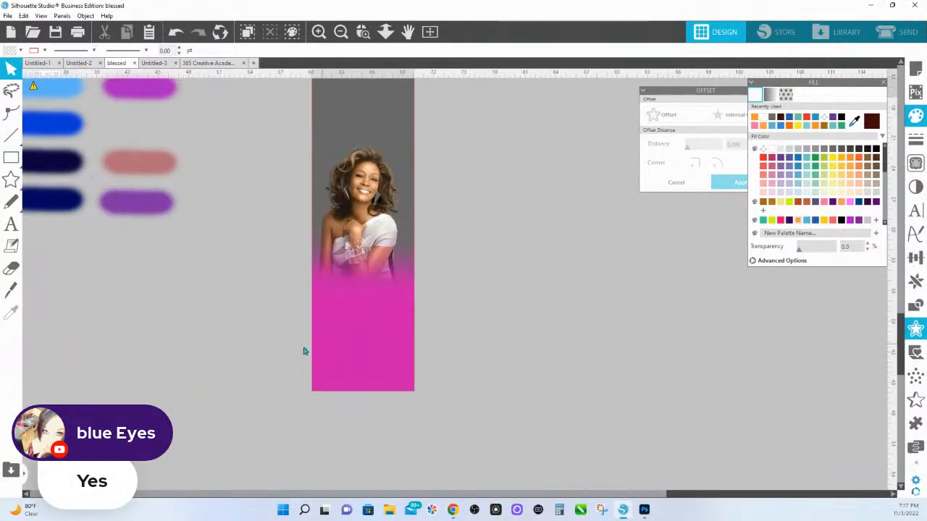
left_click_drag(304, 352, 830, 360)
left_click_drag(385, 179, 693, 204)
left_click_drag(212, 243, 464, 341)
left_click_drag(228, 126, 544, 327)
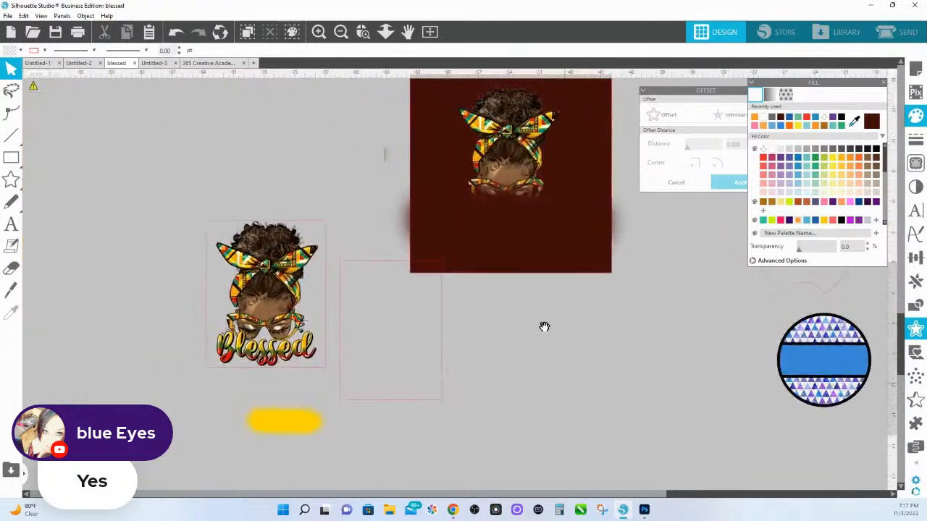
left_click(519, 130)
left_click_drag(519, 131, 118, 144)
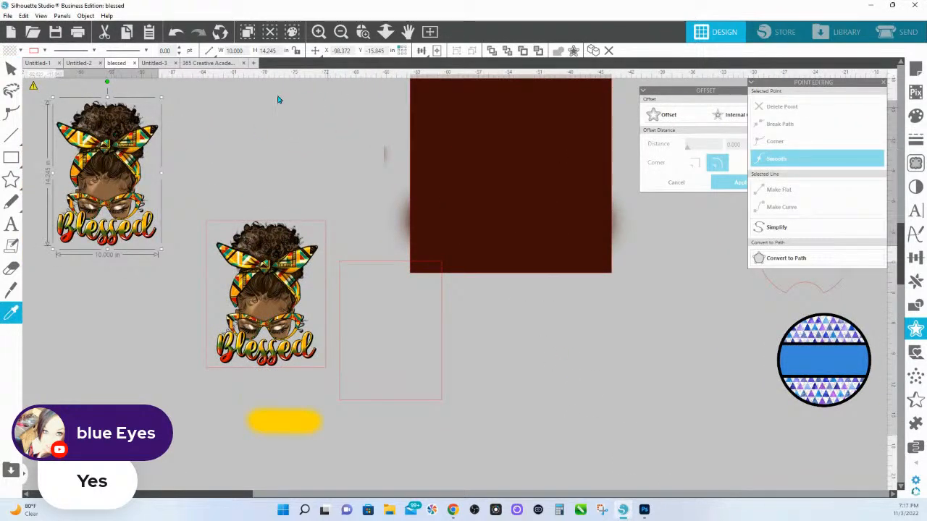
Step: Start a new document for the Cameo machine with a page 12 in wide and 14.75 in high
left_click(253, 64)
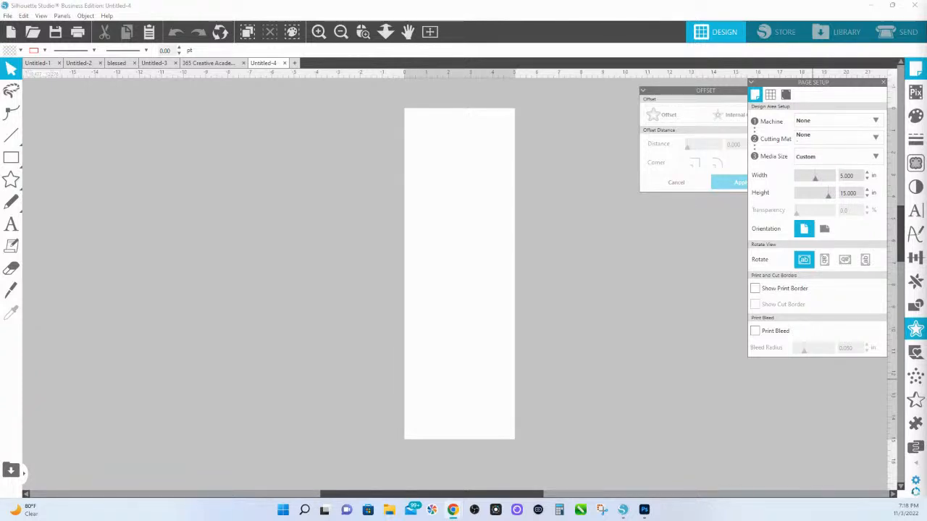
left_click(797, 123)
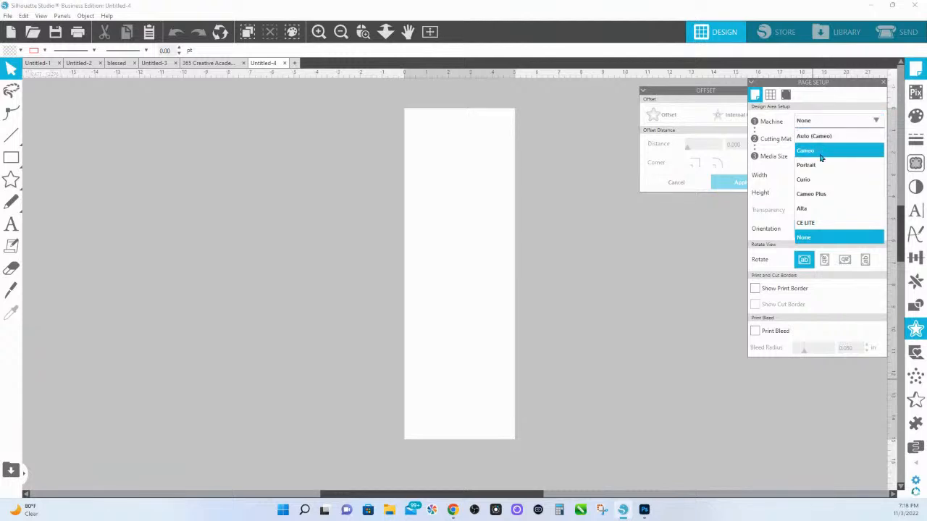
left_click(821, 151)
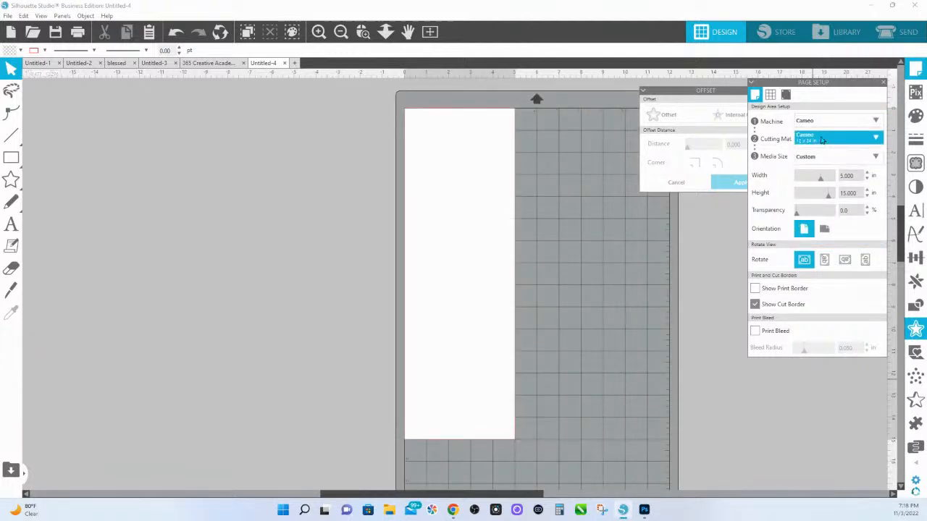
left_click(853, 176)
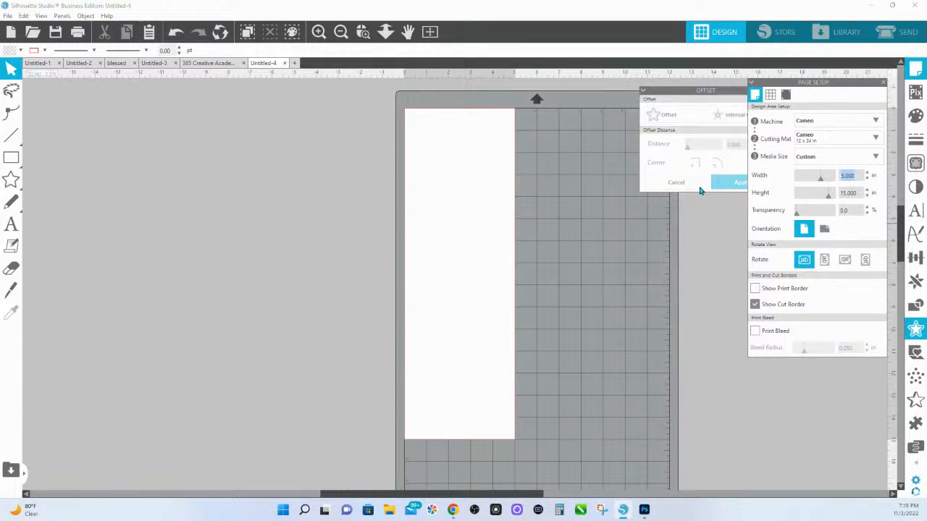
type("12")
key("Tab")
type("1")
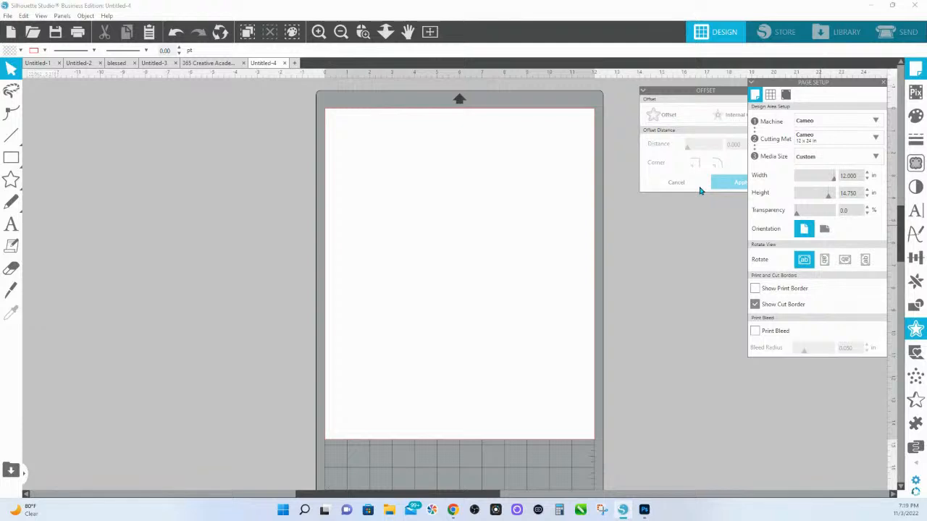
Step: Turn on registration marks with a thickness of 1.00 and a length of 0.750 in
left_click(787, 97)
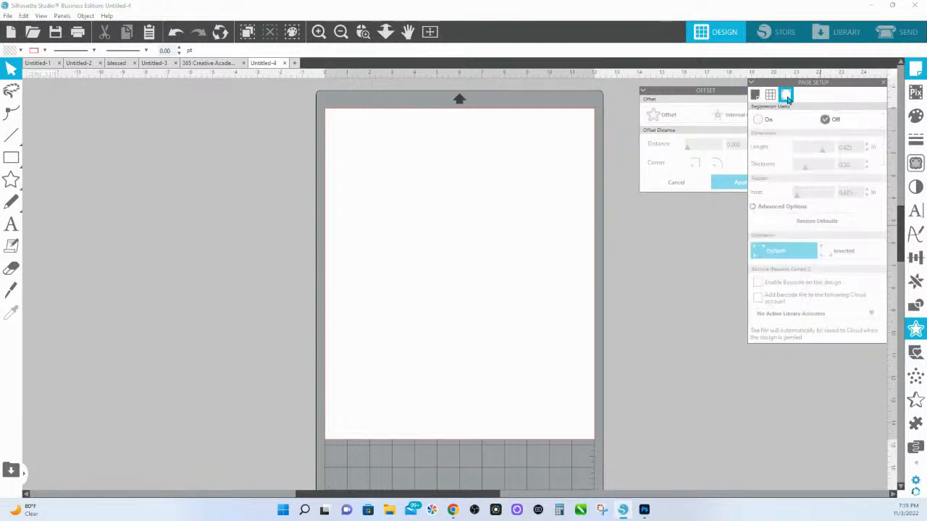
left_click(758, 119)
left_click_drag(804, 169, 882, 178)
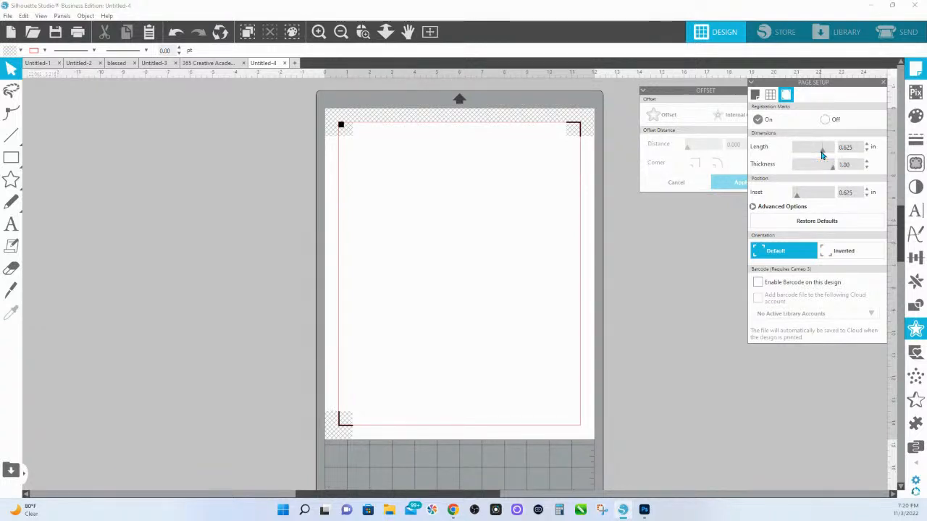
left_click_drag(820, 155, 816, 154)
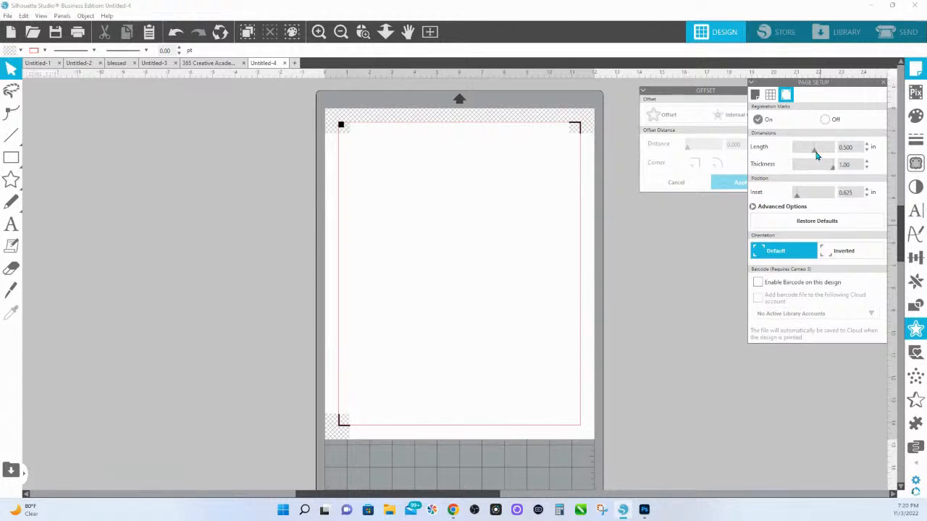
left_click_drag(819, 155, 831, 155)
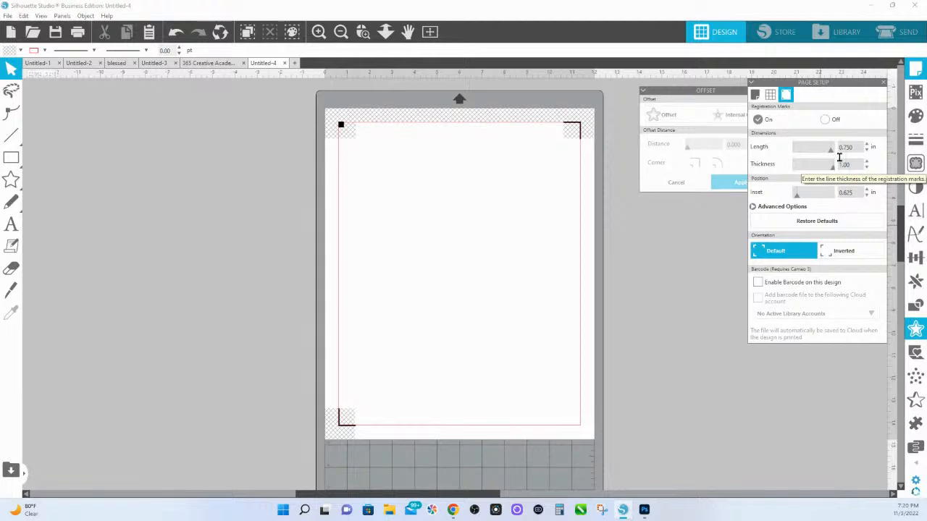
Step: Paste the copied Blessed picture into the new document and position it over the registration-marked page
left_click(386, 35)
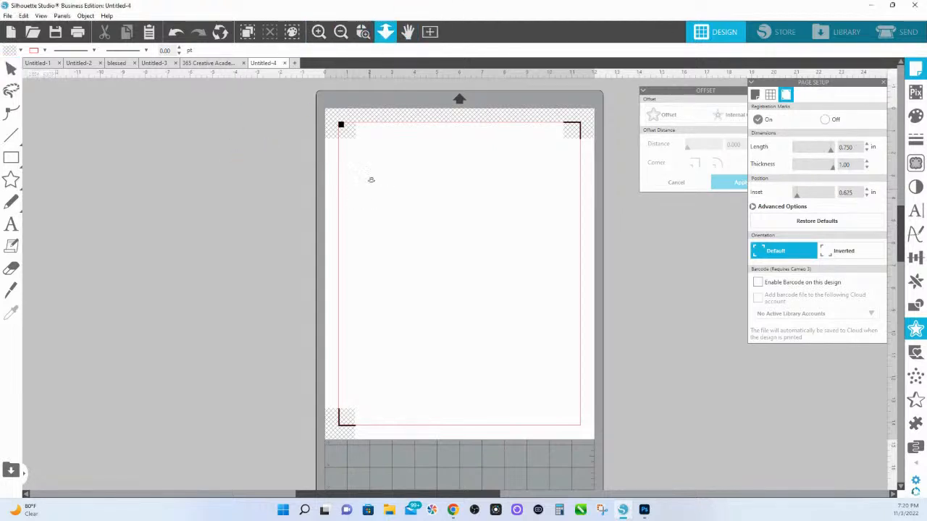
left_click_drag(370, 178, 376, 217)
right_click(379, 220)
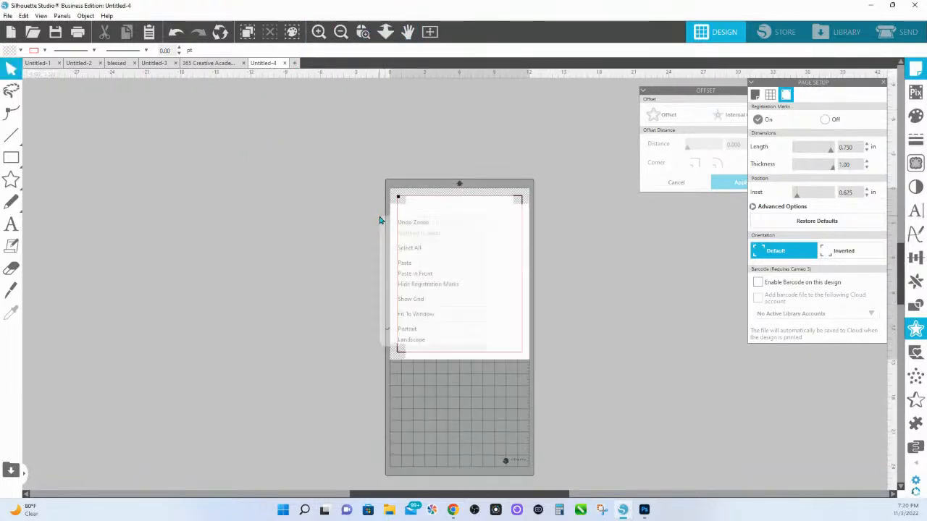
left_click(410, 262)
left_click_drag(470, 255, 463, 248)
left_click(363, 31)
left_click_drag(388, 207, 518, 339)
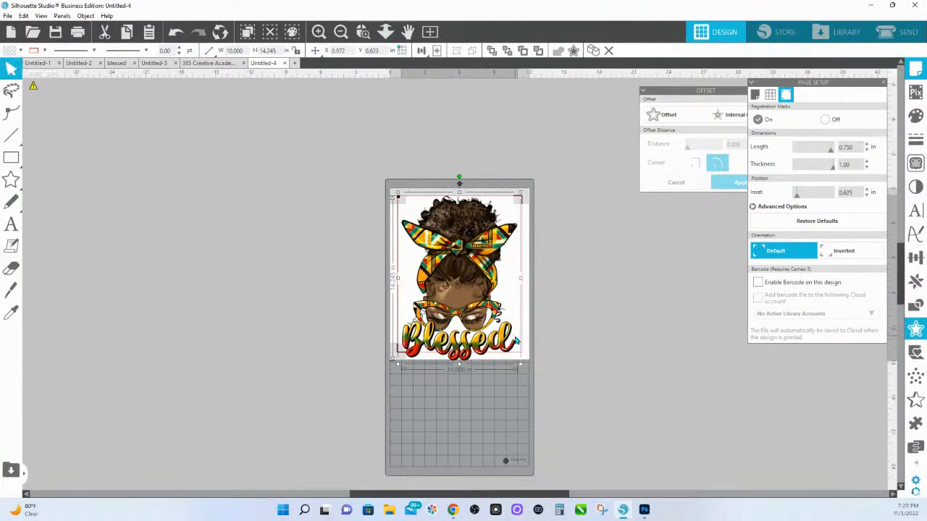
Step: Resize the Blessed picture to about 9.44 in wide by 13.45 in high and shift it within the page's cut border
left_click_drag(399, 133, 506, 343)
left_click(10, 69)
left_click_drag(581, 438, 576, 422)
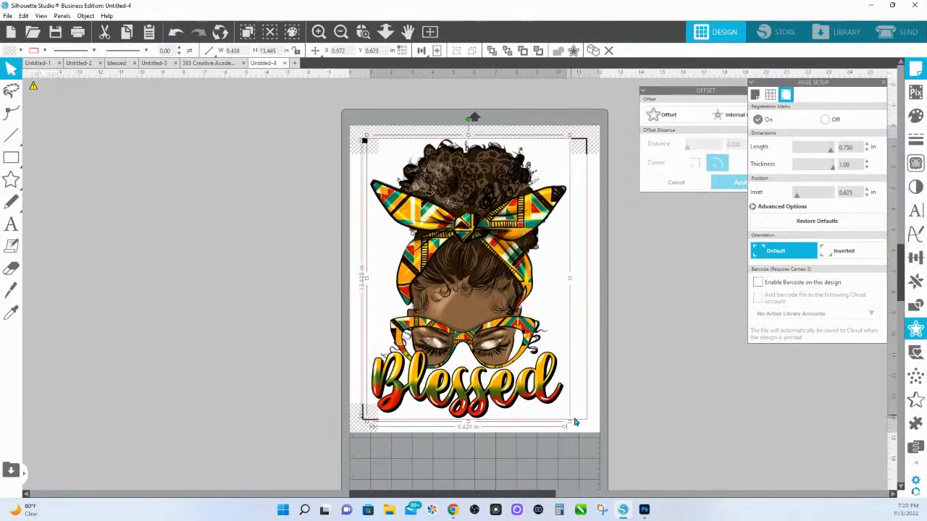
left_click_drag(468, 281, 462, 281)
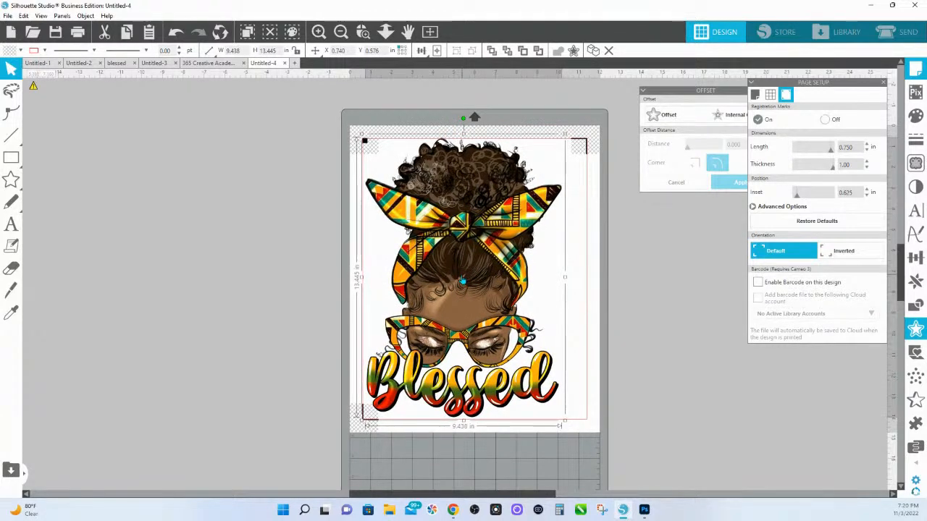
Step: Reposition the Blessed picture between the registration marks, at about X 1.23 in and Y 0.69 in
left_click(364, 34)
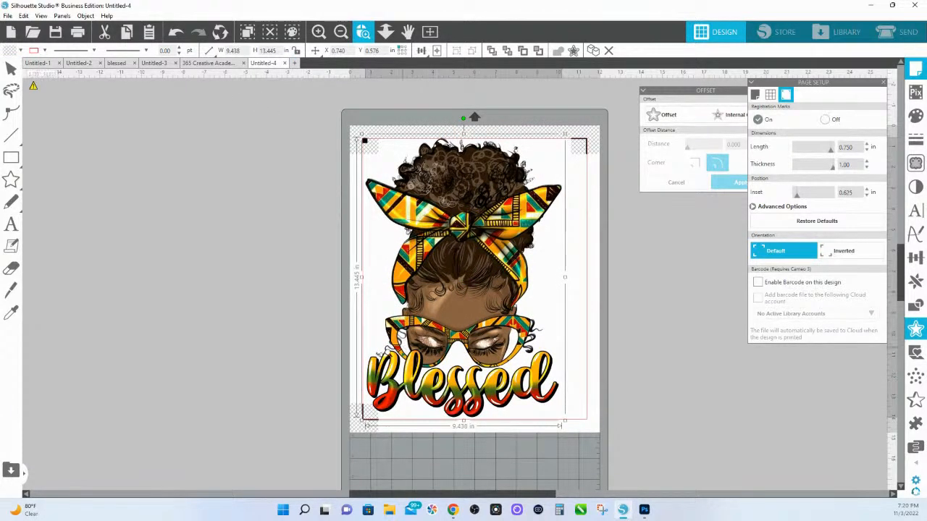
left_click_drag(335, 379, 717, 448)
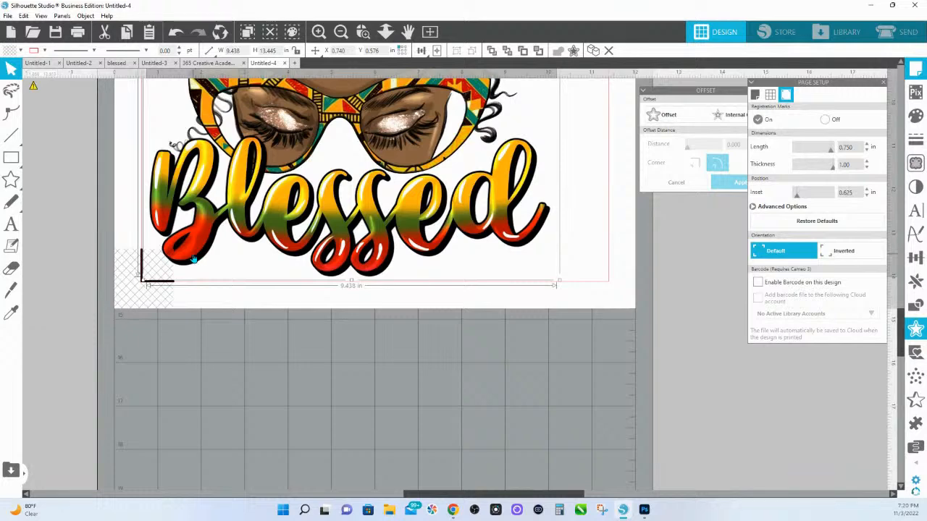
left_click_drag(216, 237, 254, 229)
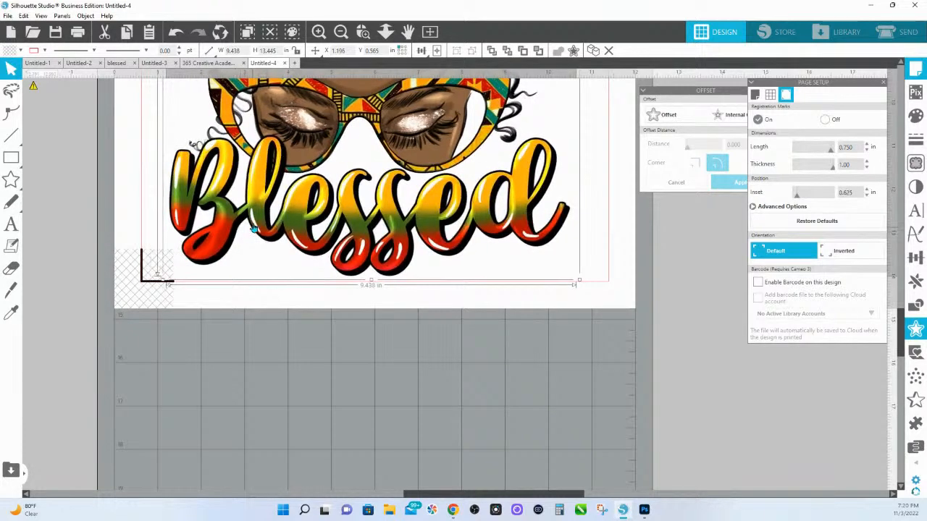
scroll(253, 229, "up", 6)
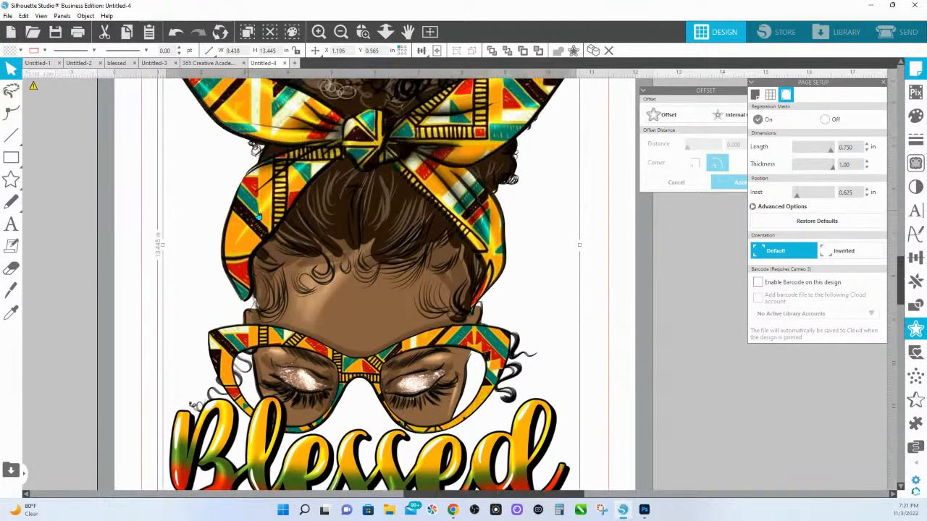
scroll(257, 216, "up", 5)
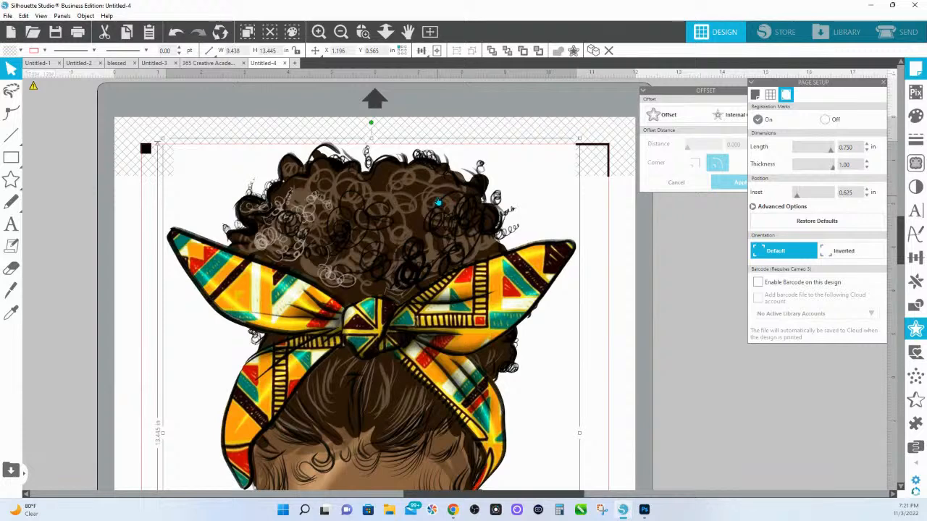
left_click_drag(437, 202, 444, 207)
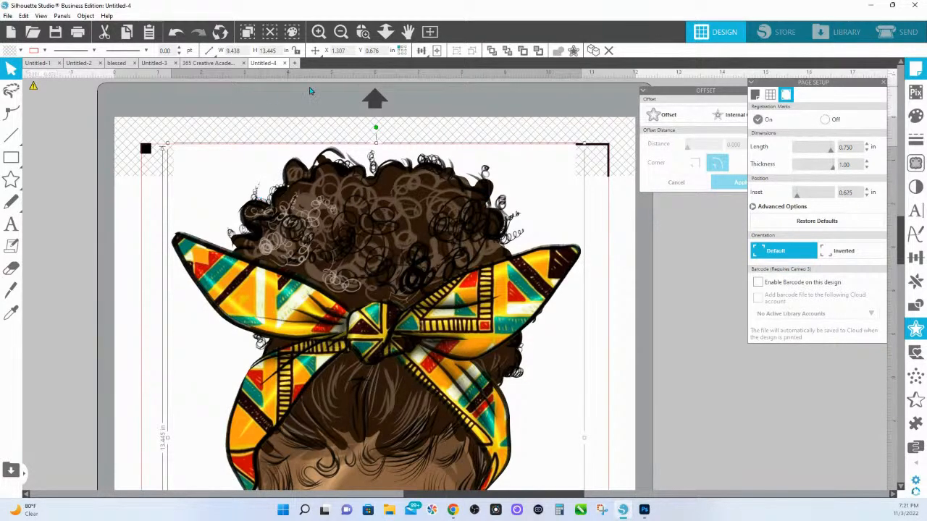
left_click_drag(228, 215, 377, 215)
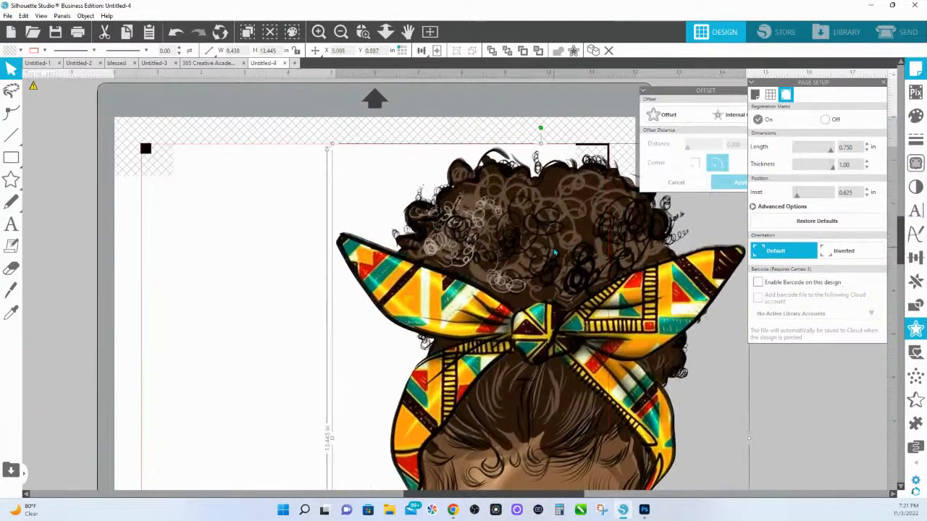
left_click_drag(536, 237, 409, 243)
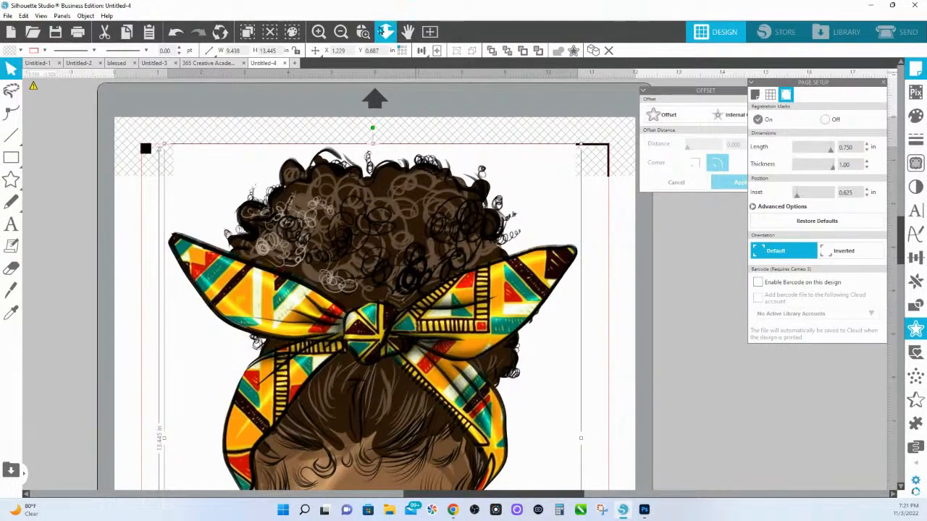
Step: Move the Blessed picture off the page to its left and give the picture a red line color
left_click(385, 31)
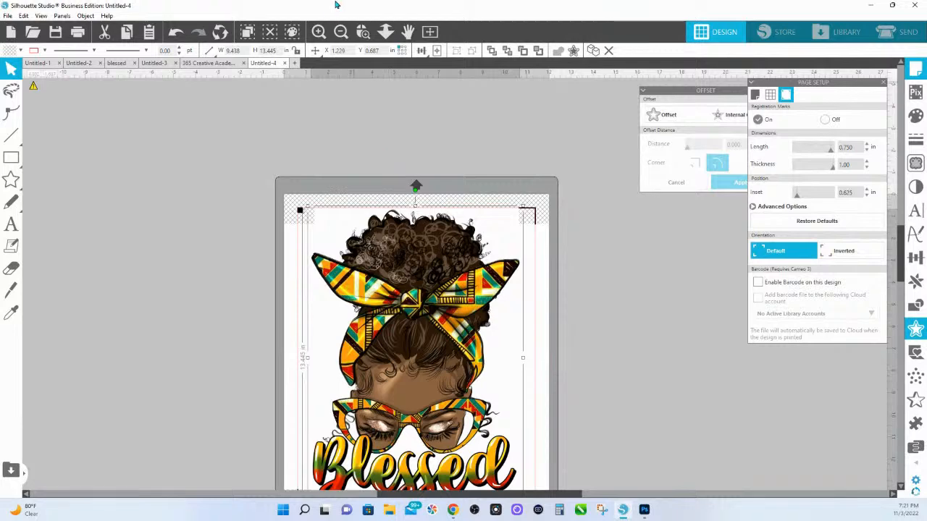
left_click_drag(391, 249, 166, 249)
left_click(364, 32)
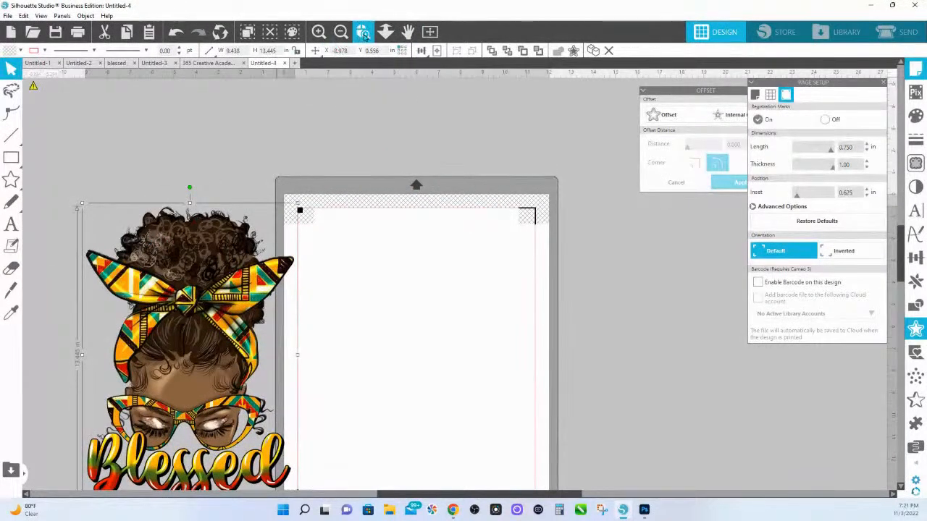
left_click_drag(82, 193, 228, 300)
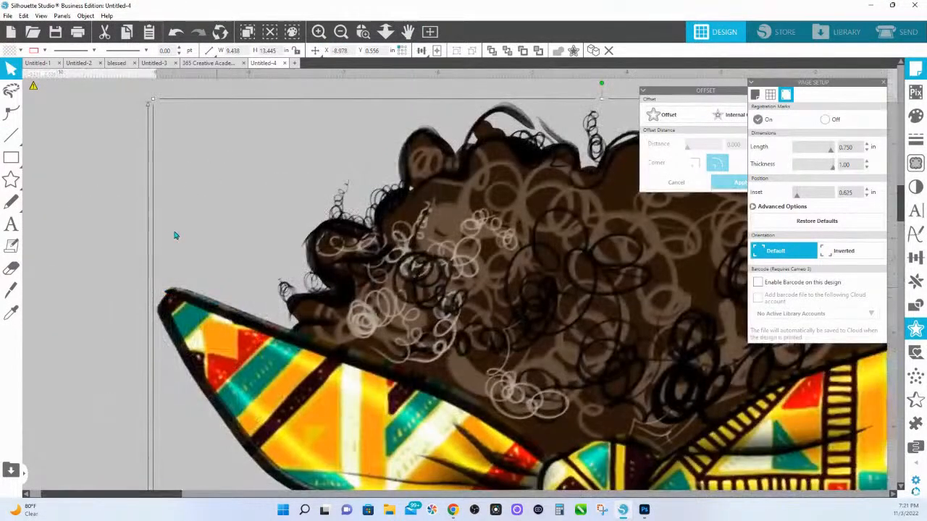
left_click(44, 50)
left_click(43, 101)
left_click_drag(325, 407, 260, 236)
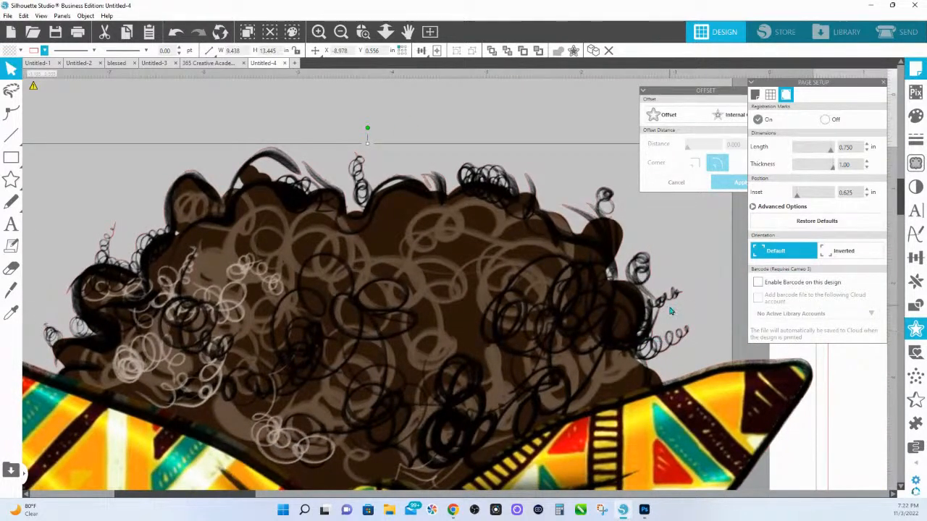
Step: Fill the Blessed picture with white and examine its cut edge closely around the hair
left_click(363, 31)
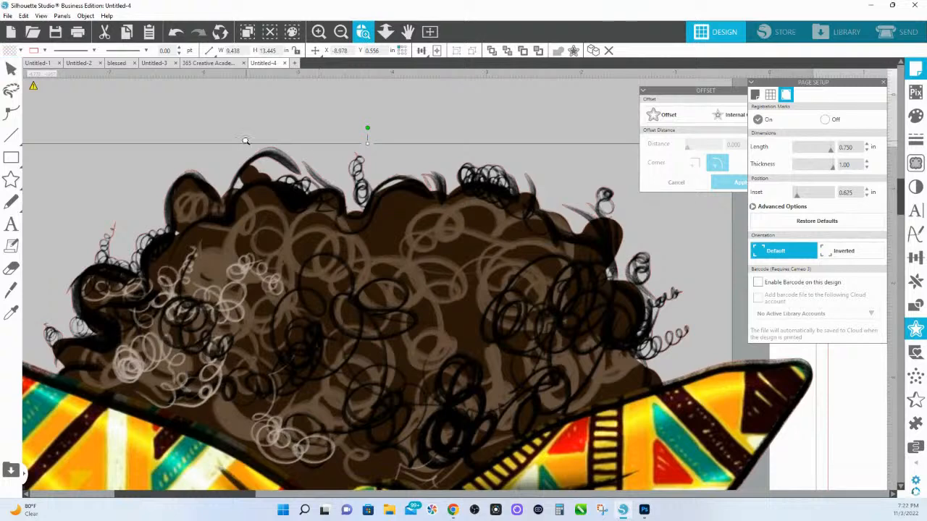
left_click_drag(246, 140, 390, 206)
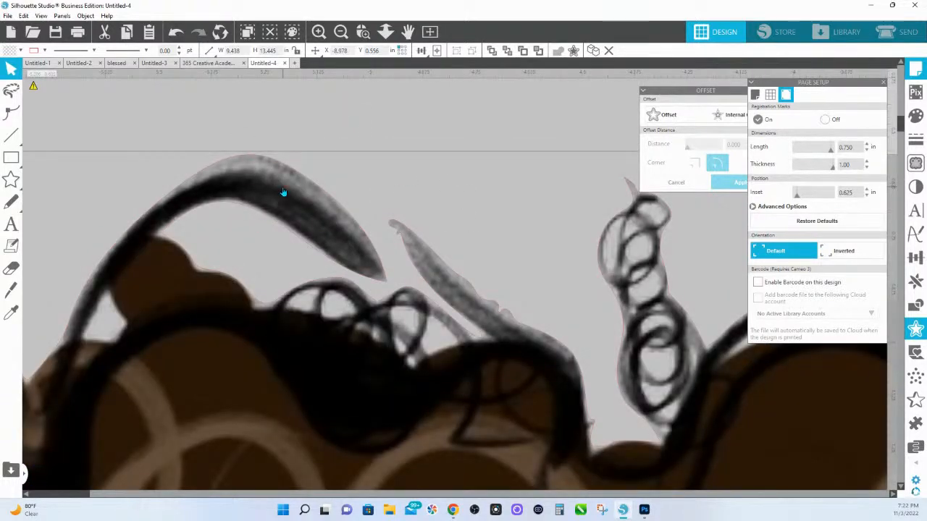
left_click(915, 116)
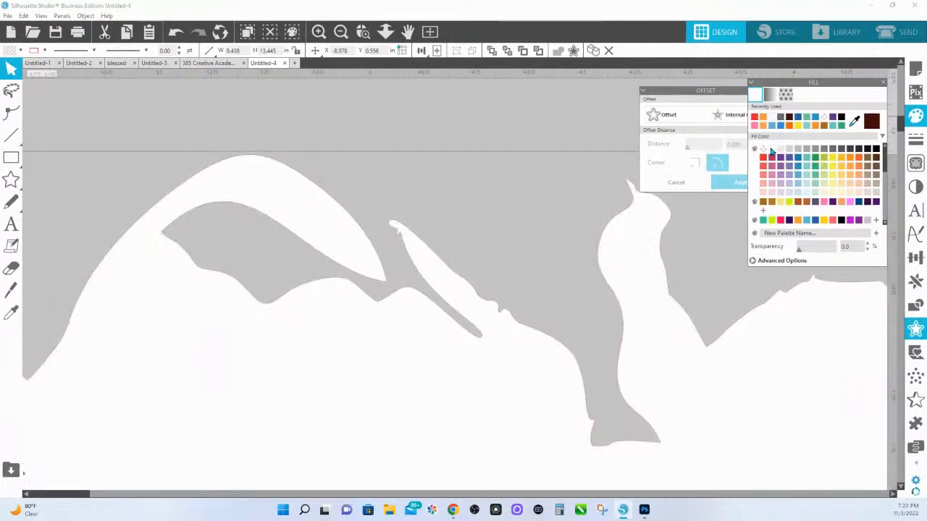
left_click(772, 150)
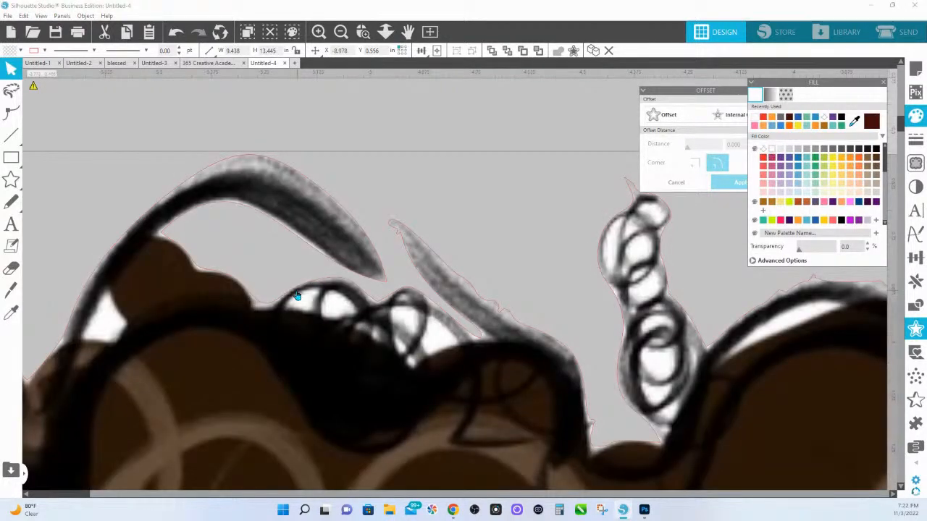
left_click_drag(87, 353, 355, 344)
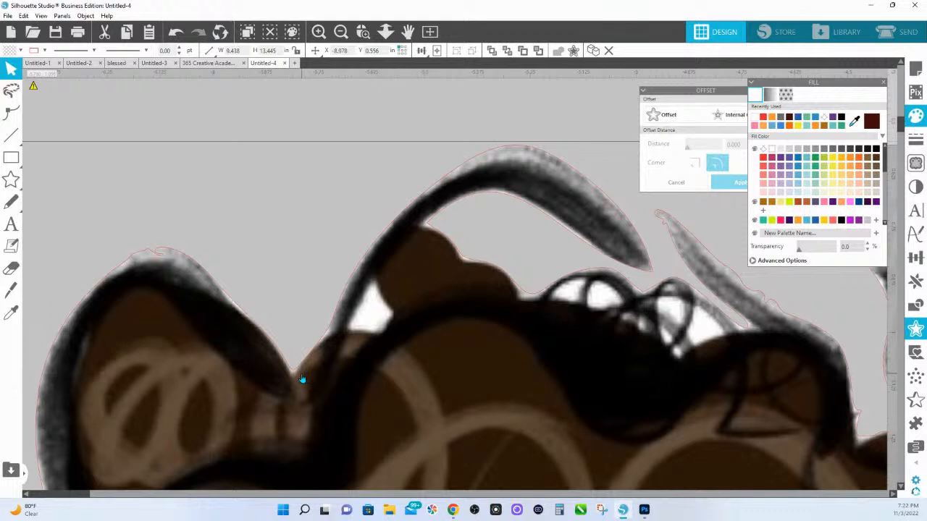
left_click(363, 31)
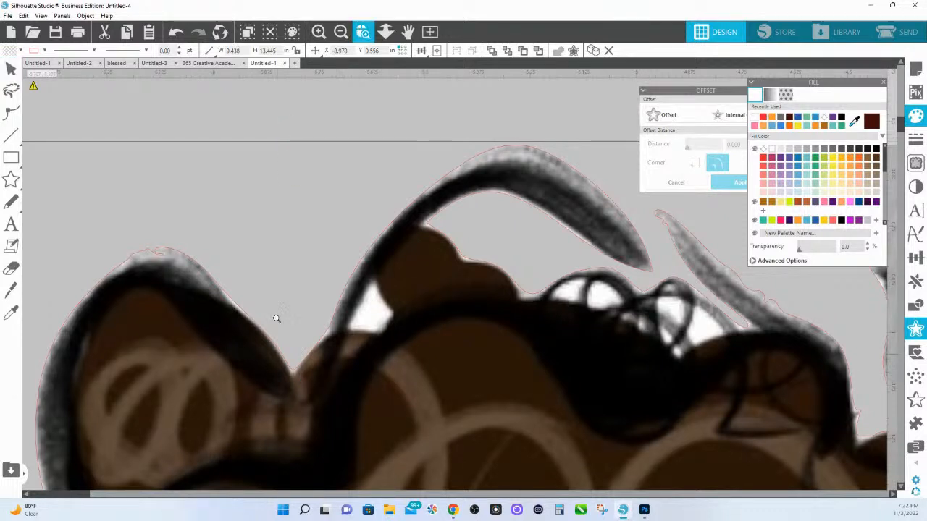
left_click_drag(275, 316, 414, 392)
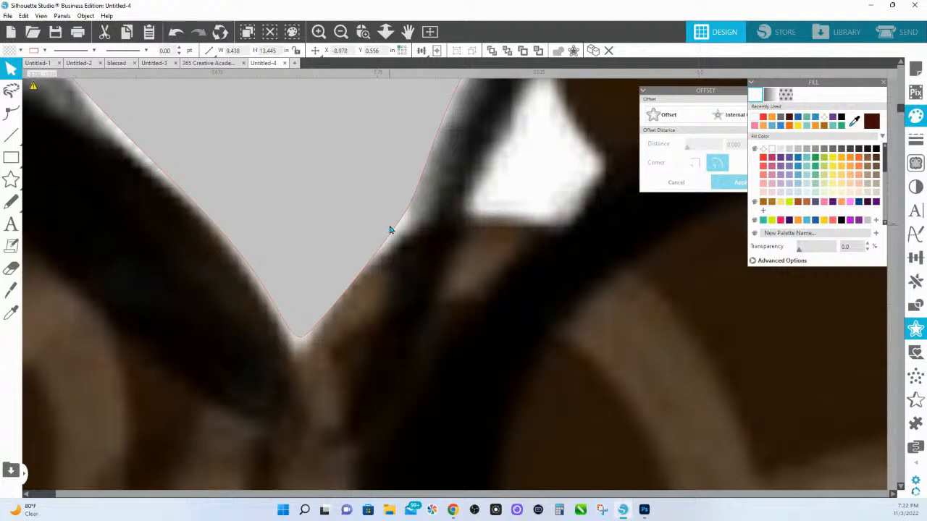
Step: Place a dark gray filled rectangle, about 14.6 in wide by 16.1 in high, behind the Blessed picture
left_click(385, 31)
left_click(386, 401)
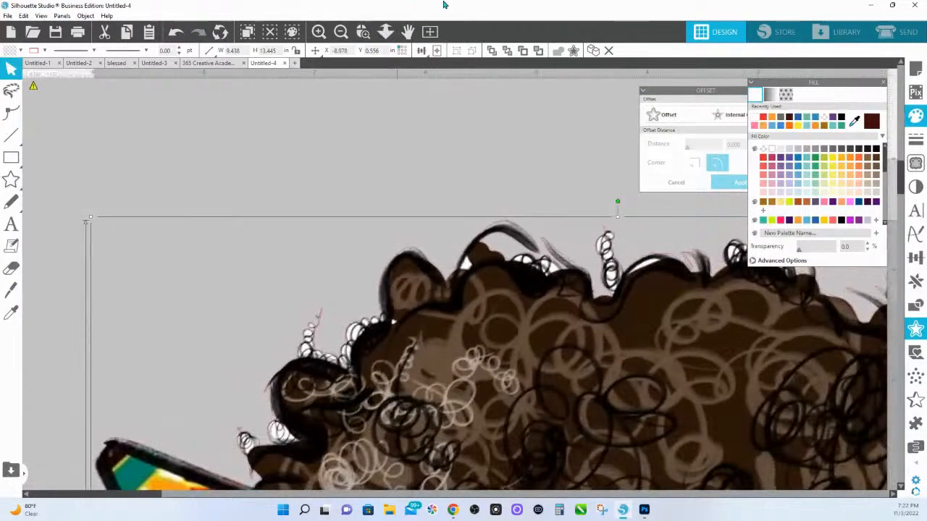
left_click(388, 38)
left_click_drag(389, 117, 391, 311)
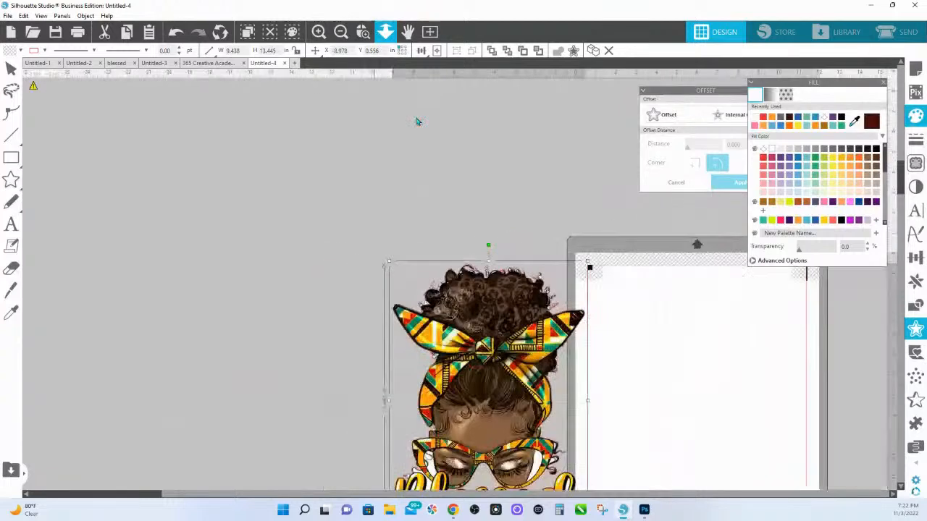
left_click(11, 158)
mouse_move(338, 227)
left_mouse_down()
mouse_move(456, 279)
mouse_move(645, 492)
left_mouse_up()
left_click(860, 150)
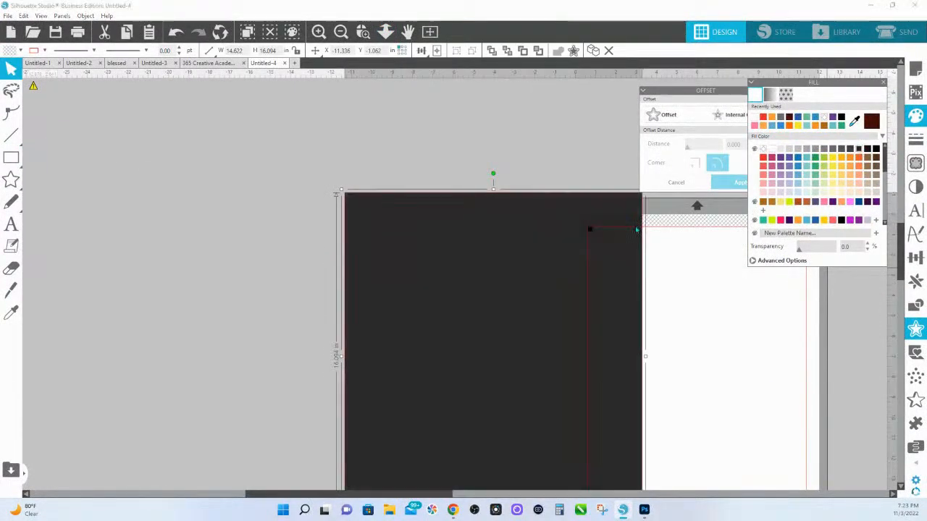
right_click(516, 270)
left_click(551, 209)
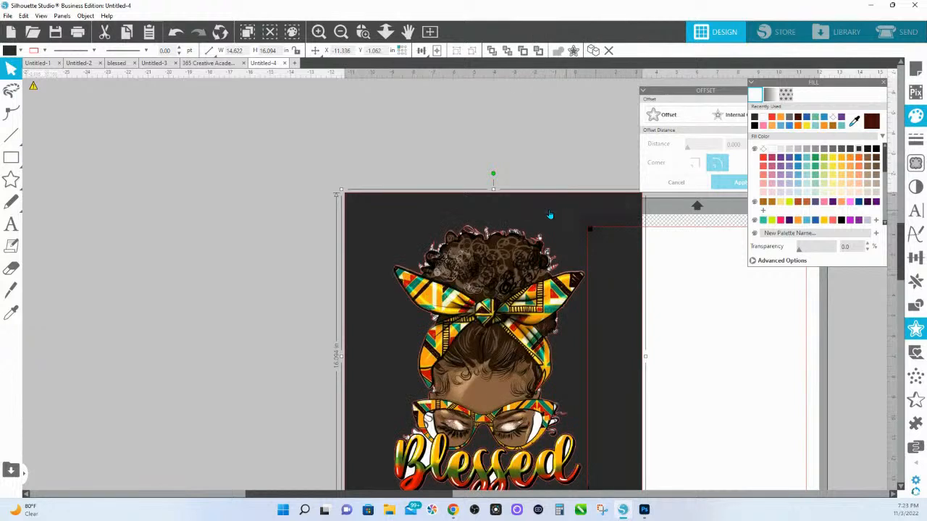
Step: Remove the line color from the Blessed picture and the dark gray rectangle, and inspect the hair against the dark background
left_click(44, 50)
left_click(43, 97)
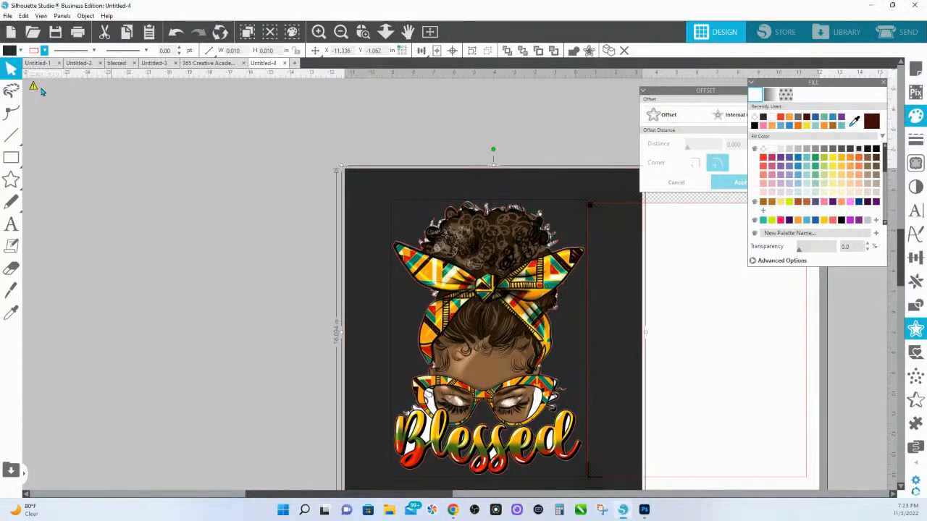
left_click(316, 300)
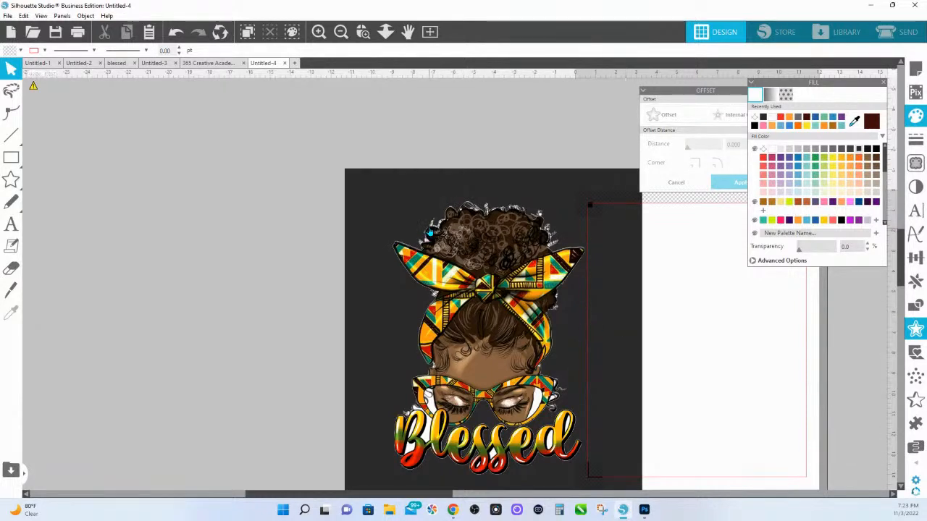
left_click(362, 31)
left_click_drag(418, 230, 537, 260)
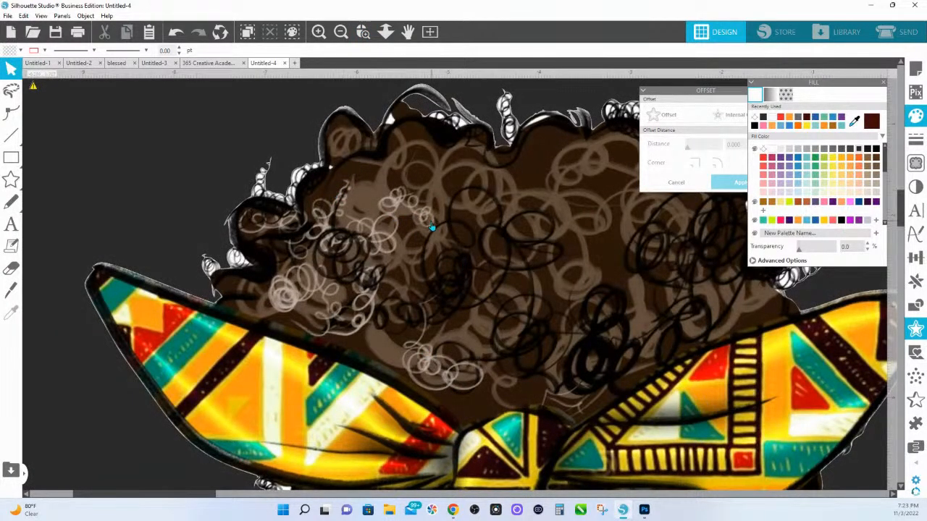
Step: Try shifting the picture off its white backing and undo the move
left_click_drag(424, 219, 264, 184)
key("Escape")
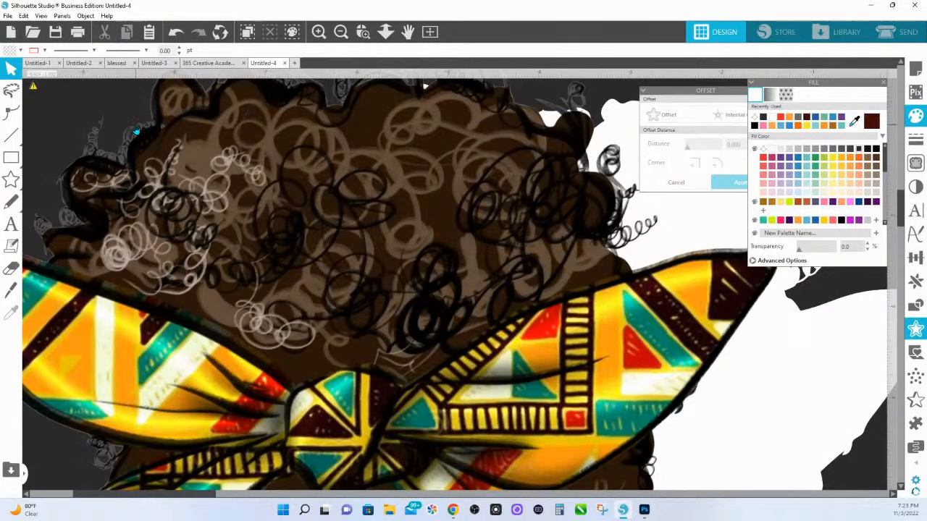
key("ctrl+z")
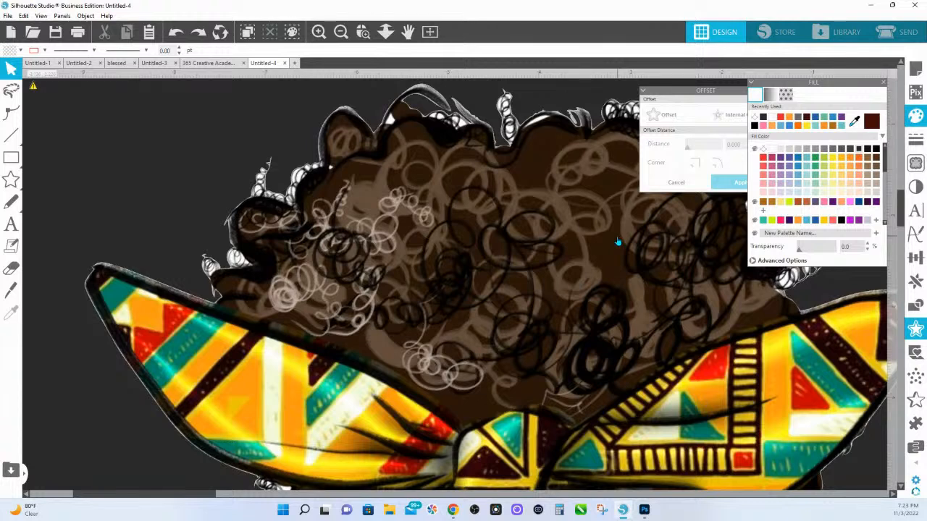
Step: Move the dark gray rectangle away from behind the Blessed picture, well to the picture's left
left_click(319, 31)
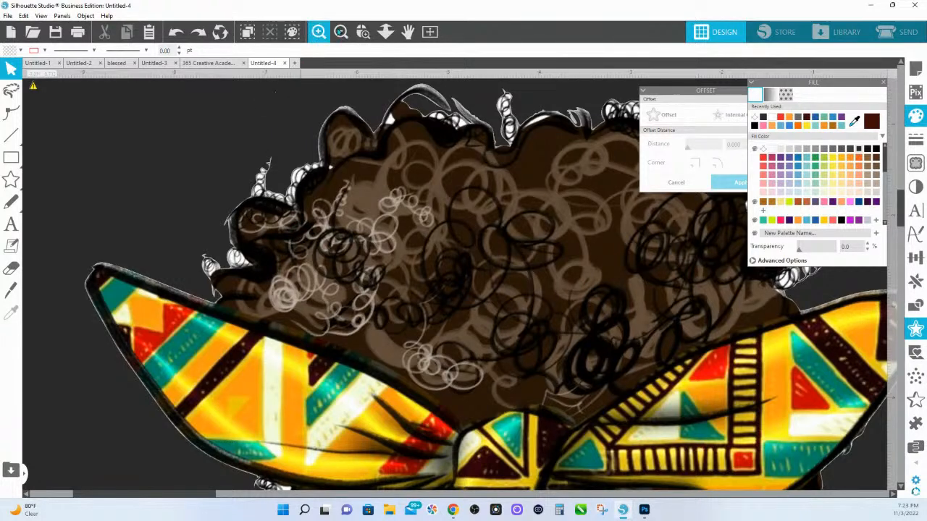
left_click(386, 31)
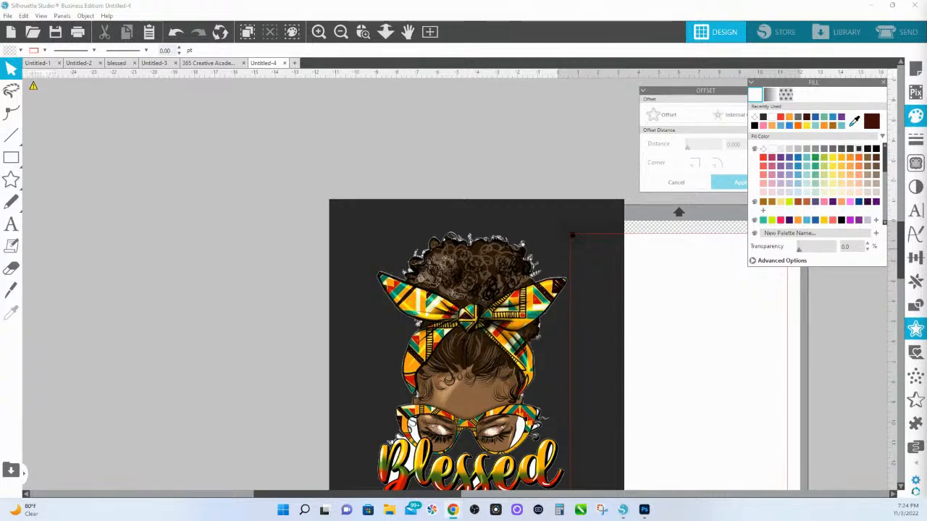
left_click_drag(558, 218, 125, 233)
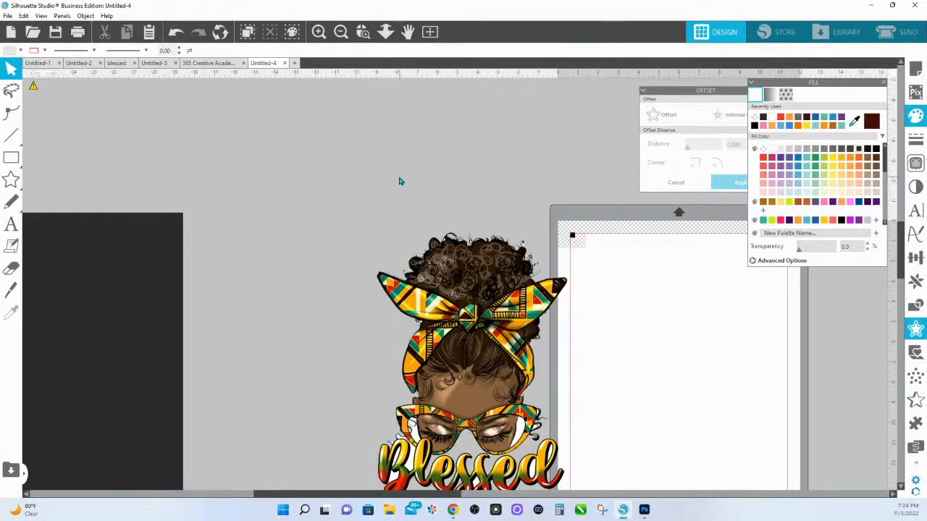
left_click(386, 31)
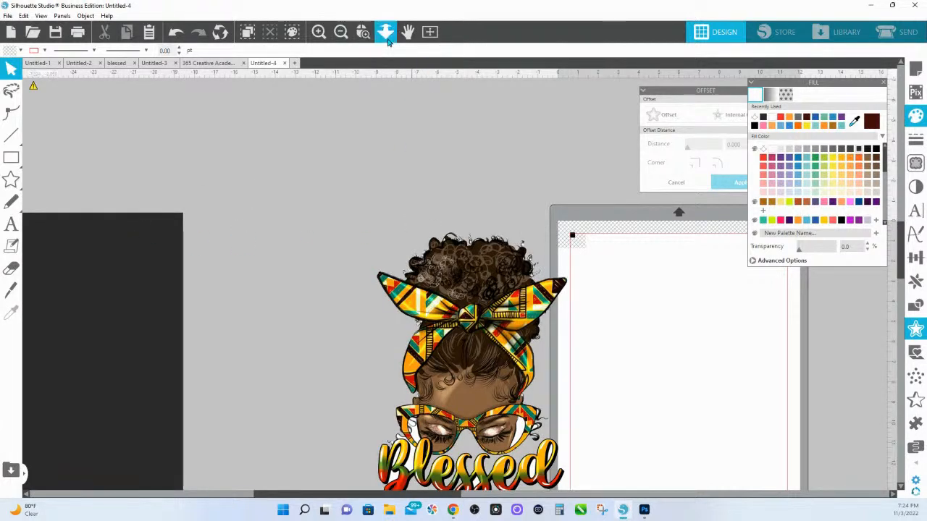
left_click_drag(394, 236, 394, 164)
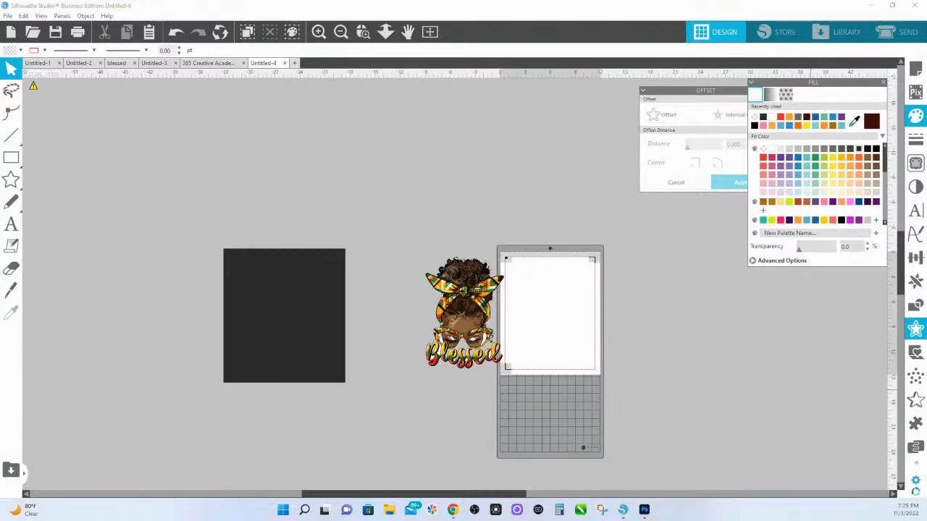
Step: Show the Silhouette Studio for Beginners course page in the browser and return to Silhouette Studio
key("alt+Tab")
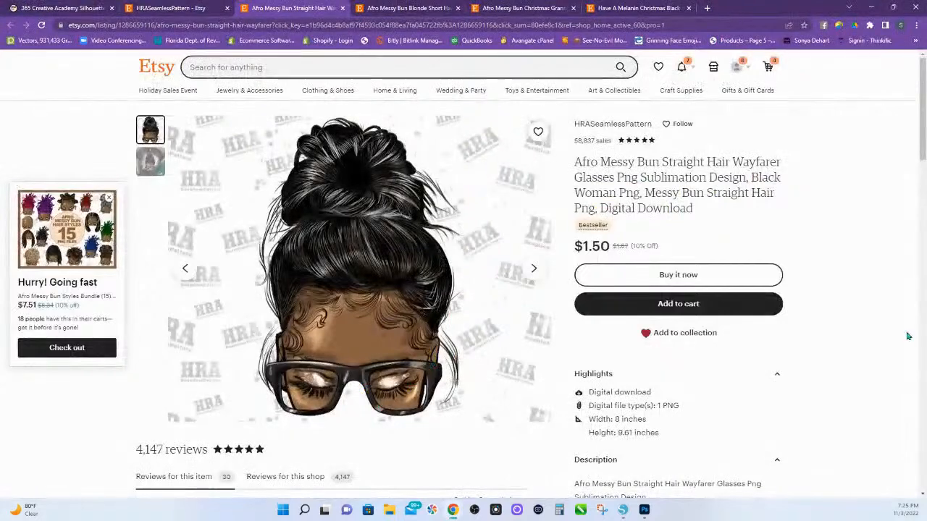
left_click(33, 7)
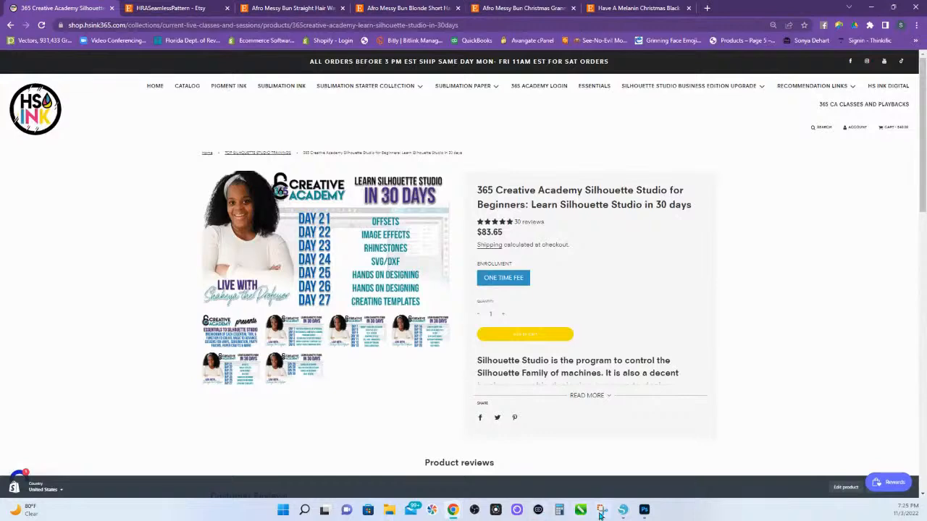
left_click(622, 510)
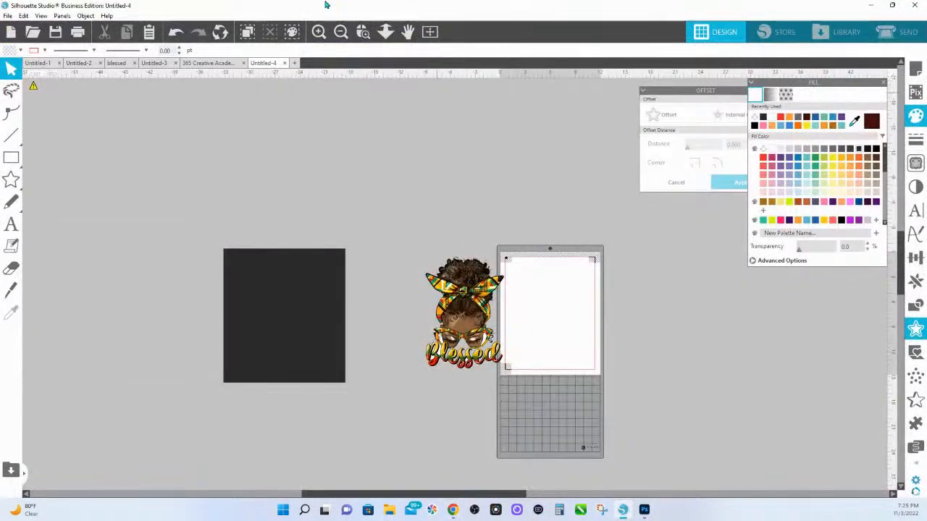
left_click(385, 31)
left_click_drag(443, 326, 443, 301)
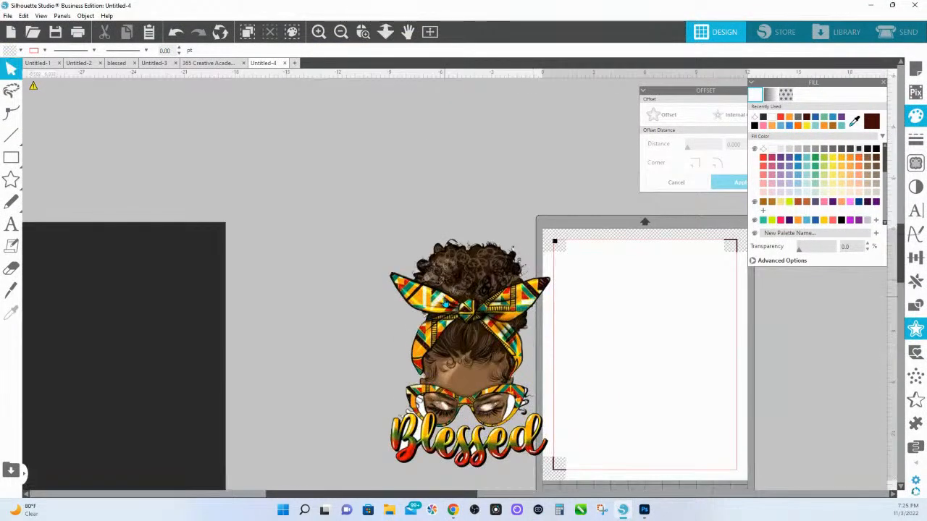
scroll(446, 302, "down", 3)
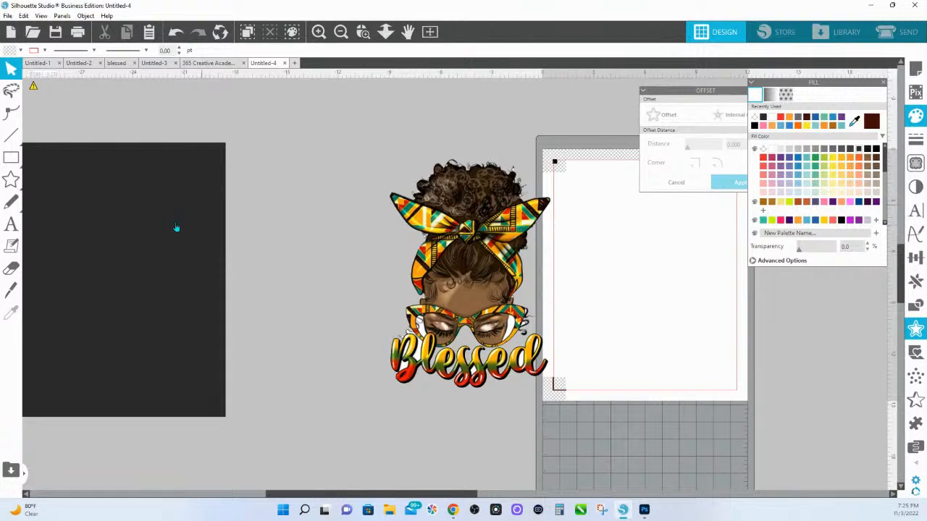
left_click(11, 157)
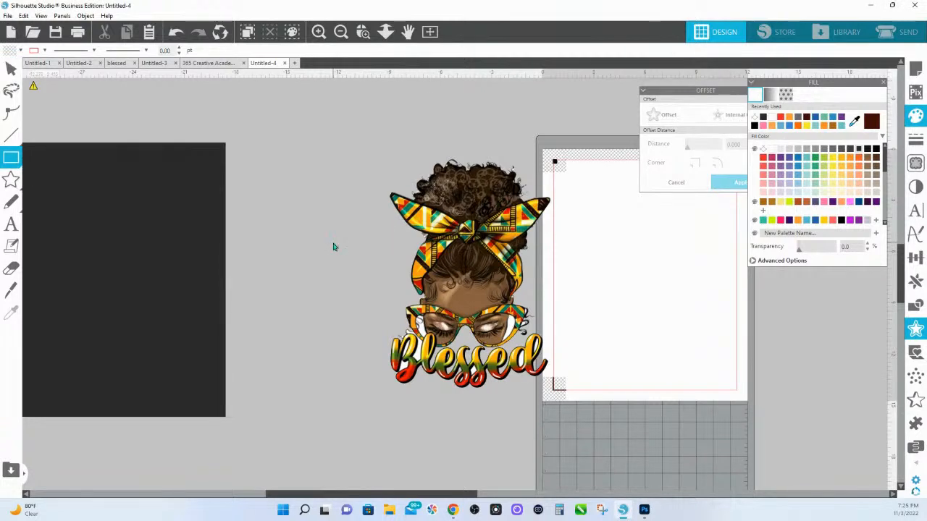
mouse_move(333, 244)
left_mouse_down()
mouse_move(352, 266)
mouse_move(332, 245)
left_mouse_up()
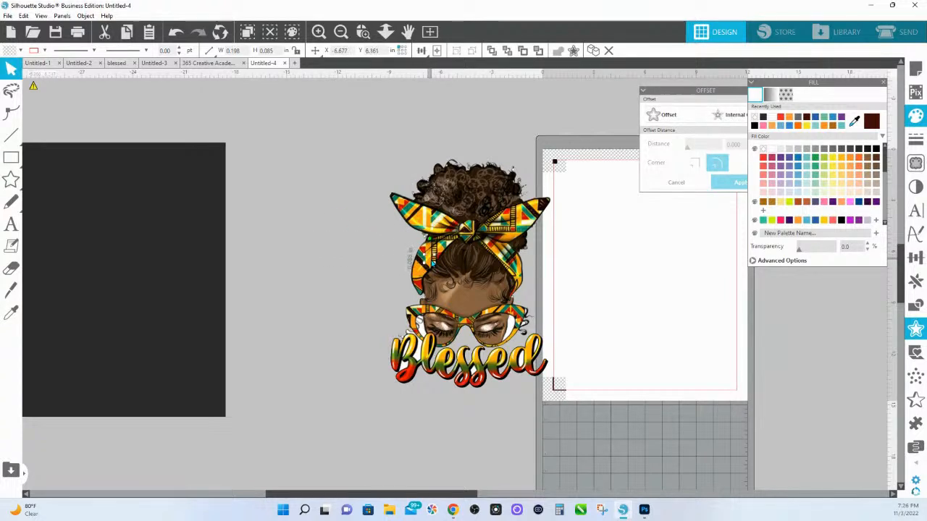
left_click(399, 254)
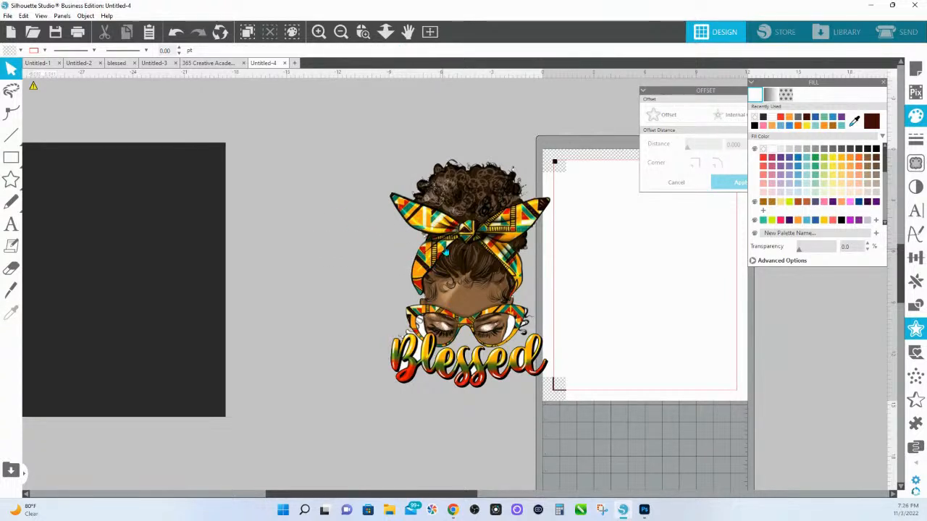
Step: Bring the selected Blessed artwork to the front of the stacking order
right_click(447, 246)
key("Escape")
right_click(478, 201)
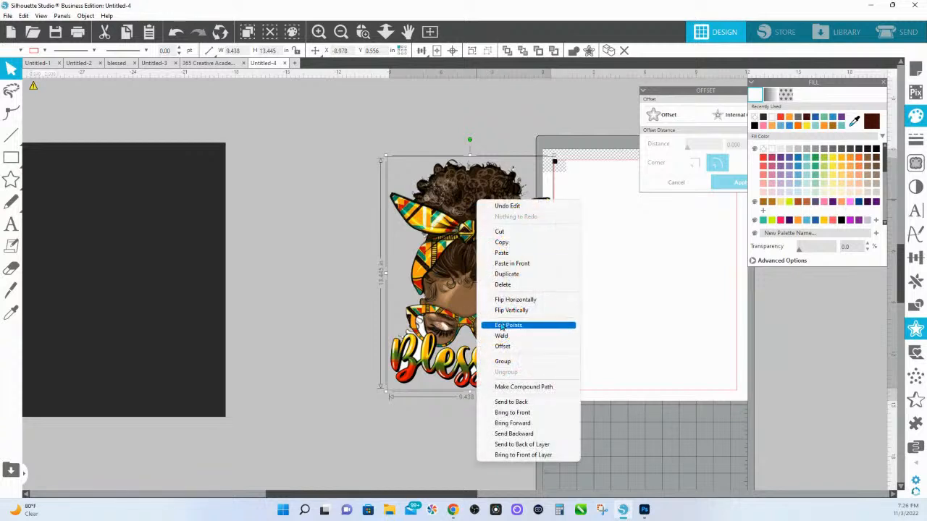
left_click(534, 412)
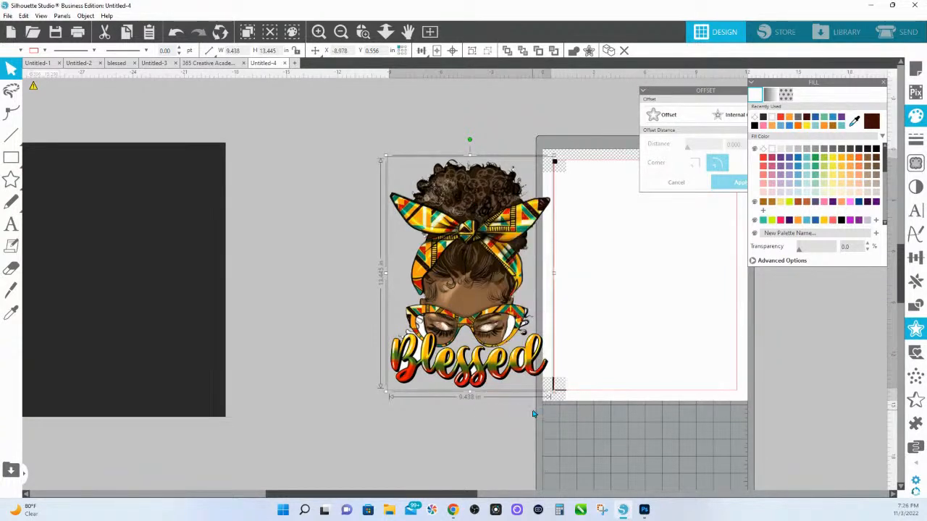
left_click(590, 273)
Step: Move the white silhouette backing off the Blessed picture to its left, overlapping the dark gray rectangle
mouse_move(16, 164)
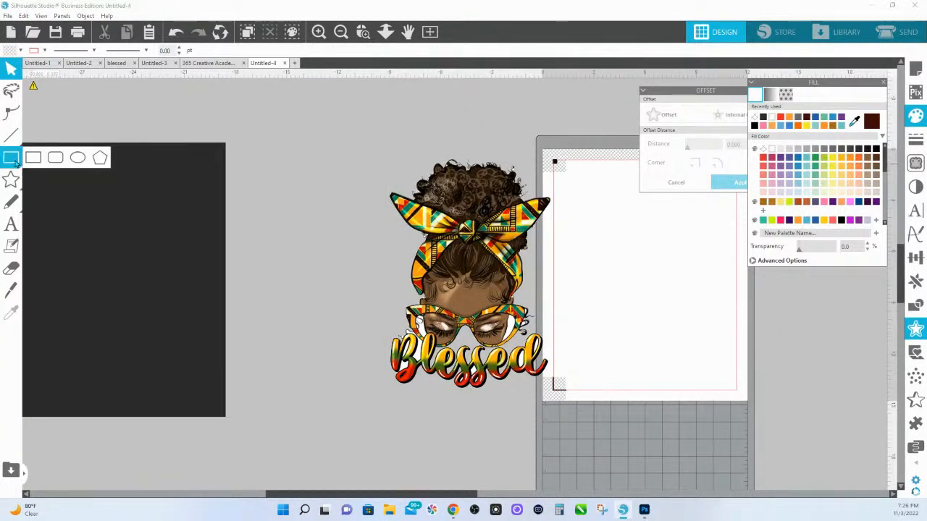
left_click(77, 158)
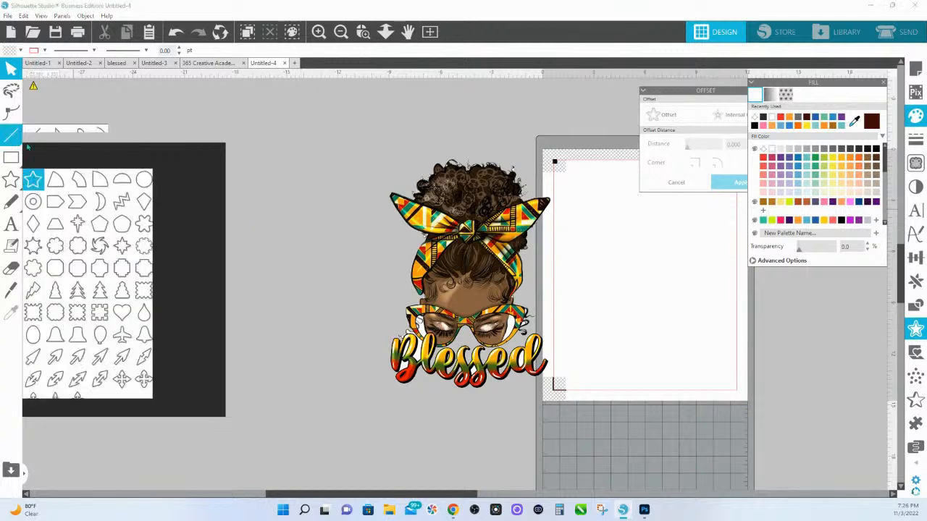
left_click(77, 156)
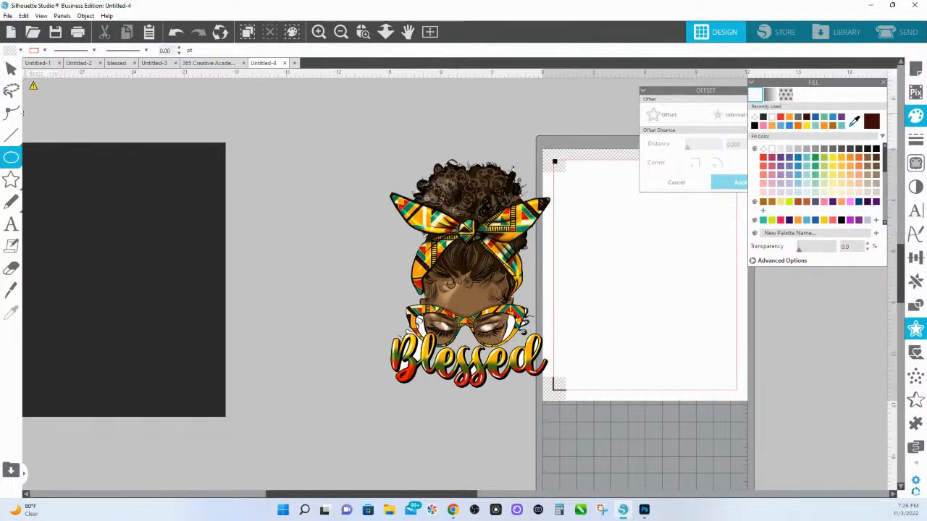
left_click(11, 67)
left_click_drag(497, 353, 519, 520)
left_click_drag(480, 239, 194, 318)
left_click_drag(504, 370, 476, 194)
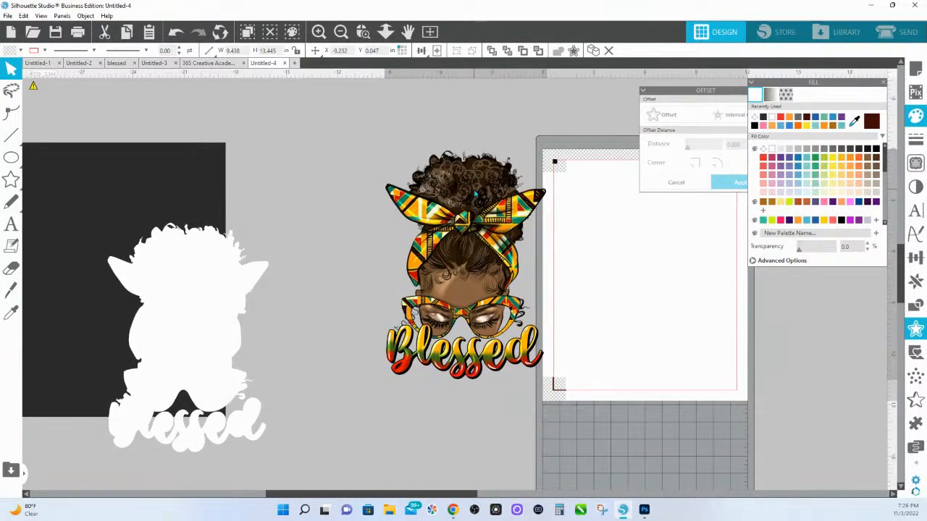
Step: Draw a circle about 12.8 in across around the Blessed picture and try to crop the picture with it
left_click(11, 157)
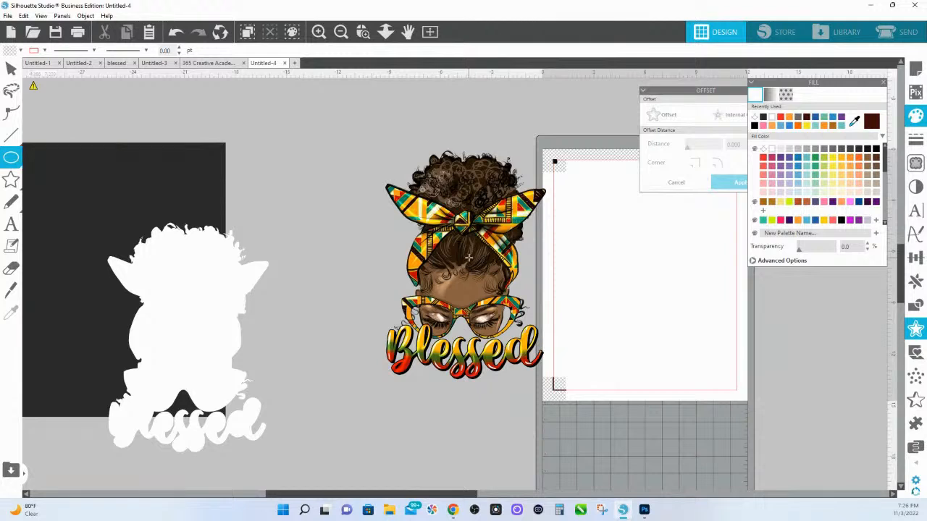
left_click_drag(469, 258, 577, 378)
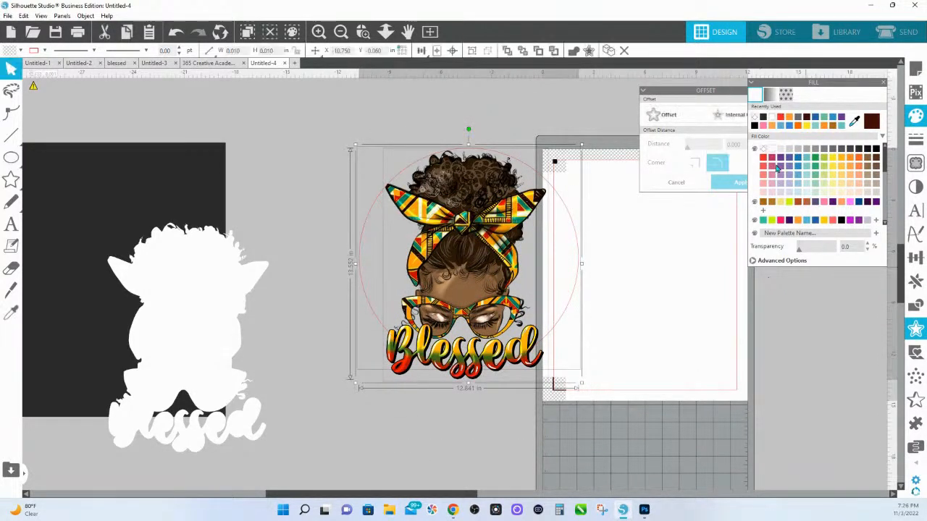
left_click(916, 305)
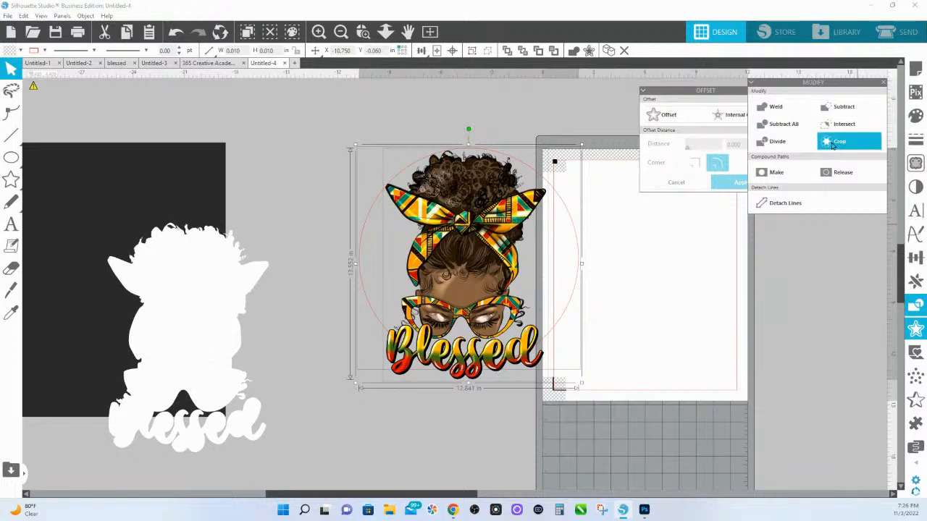
left_click(833, 143)
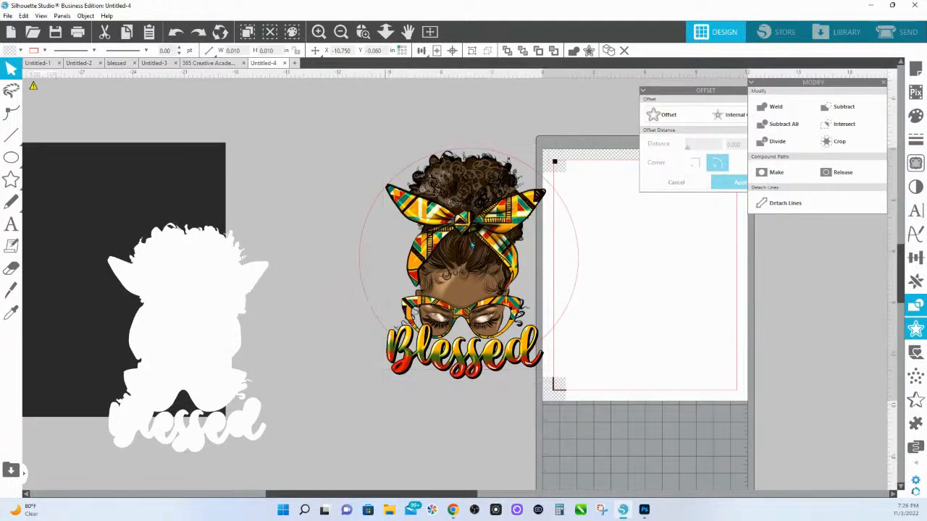
Step: Nudge the Blessed picture slightly within the circle and try Crop on both objects again
left_click_drag(474, 255, 518, 259)
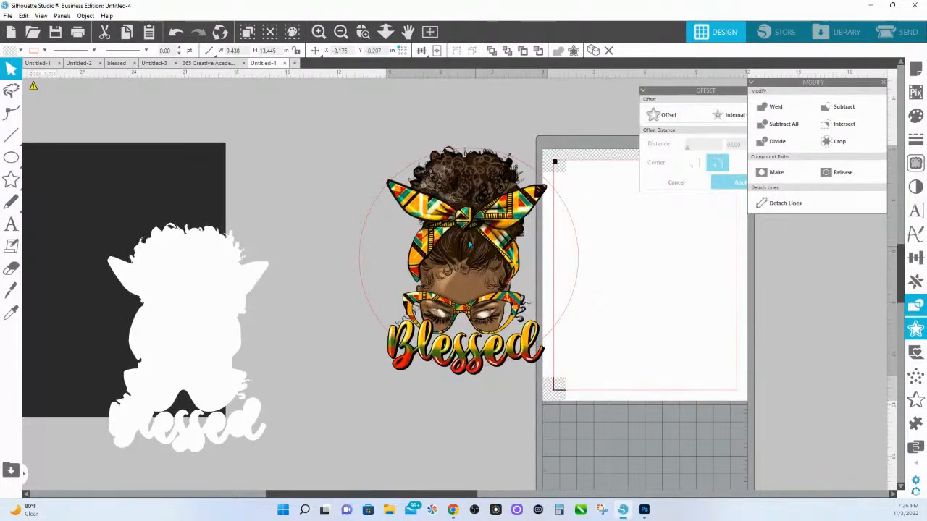
left_click(471, 246)
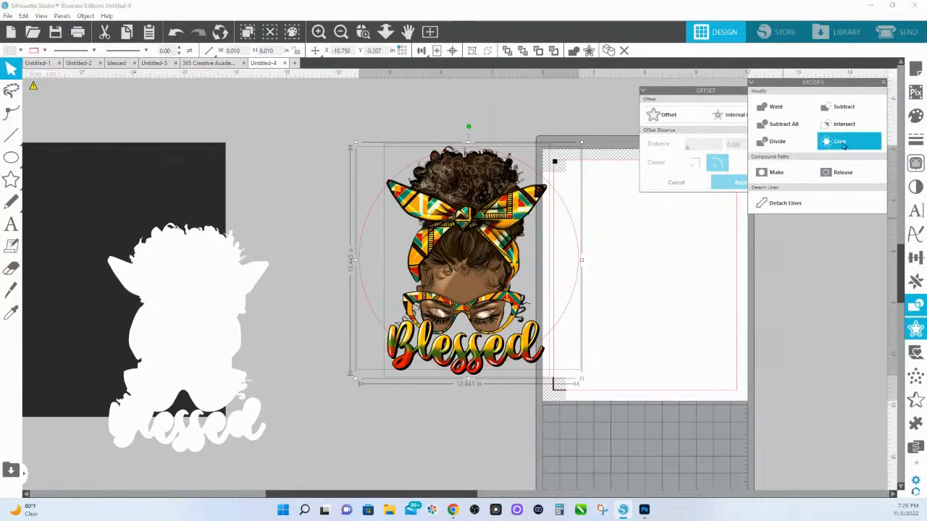
left_click(844, 144)
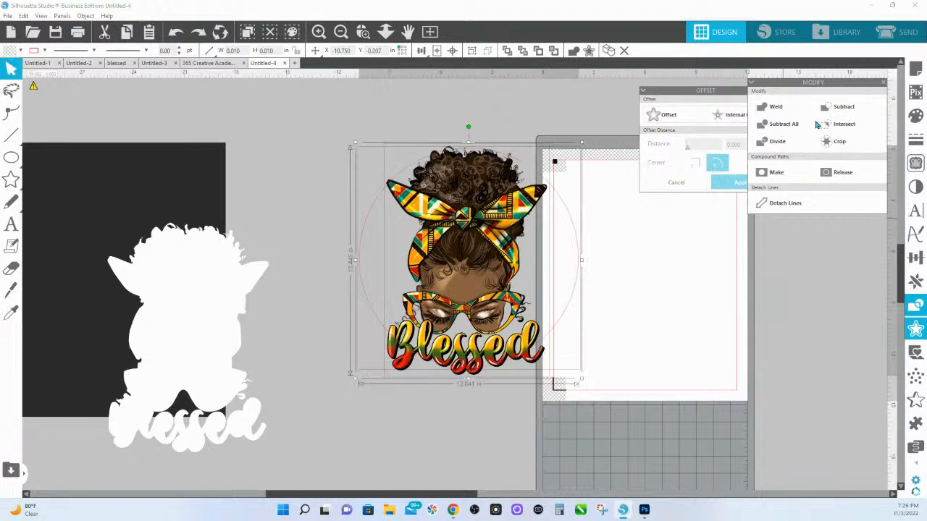
Step: Try Subtract on the circle and the Blessed picture, undo it, and reselect both objects
left_click(843, 109)
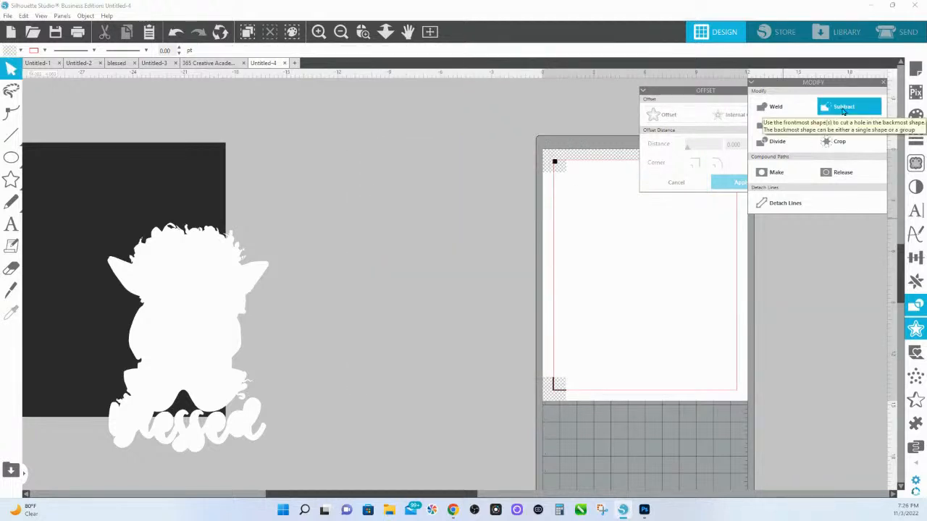
key("ctrl+z")
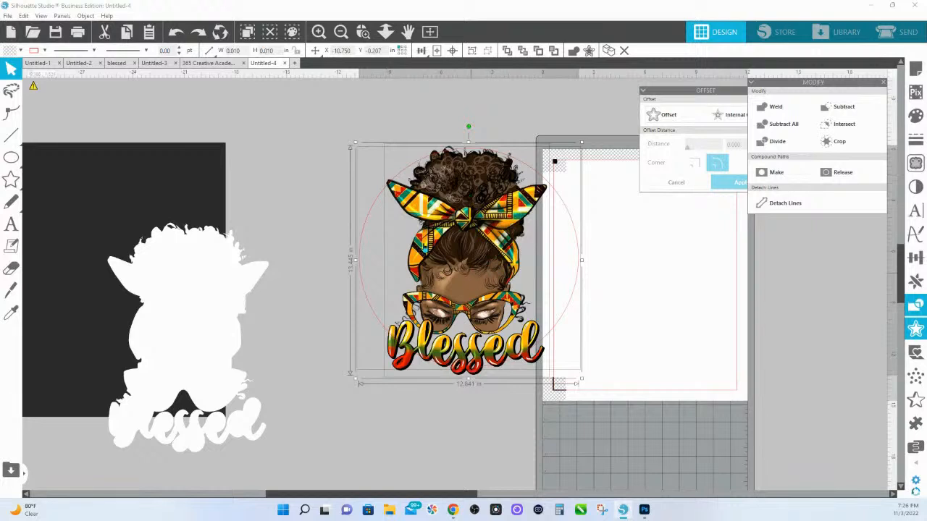
left_click(451, 131)
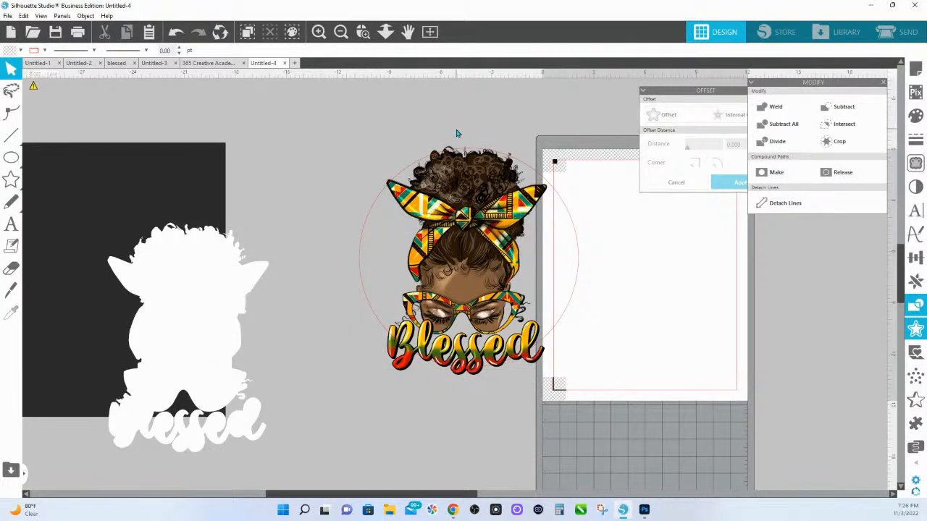
left_click(539, 166)
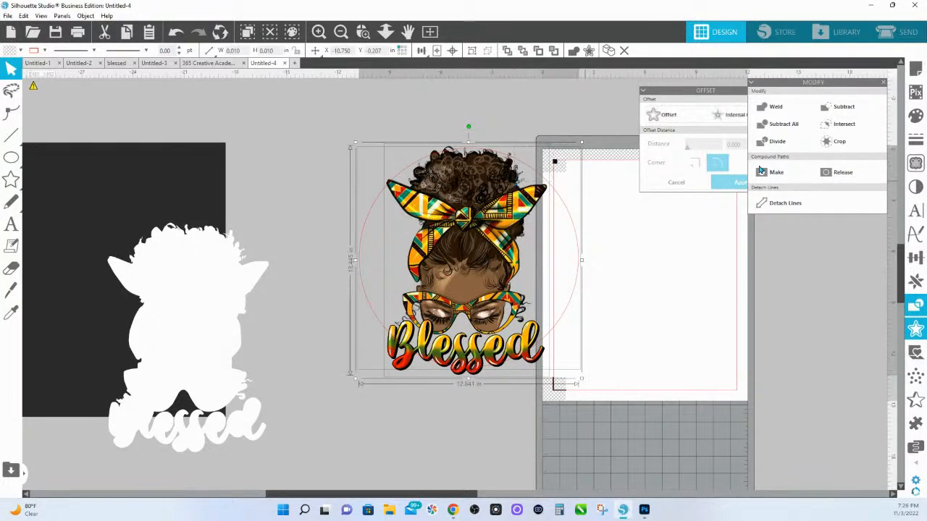
Step: Repeat Subtract on the circle and picture, check the area for remaining shapes, and undo the subtraction
left_click(853, 109)
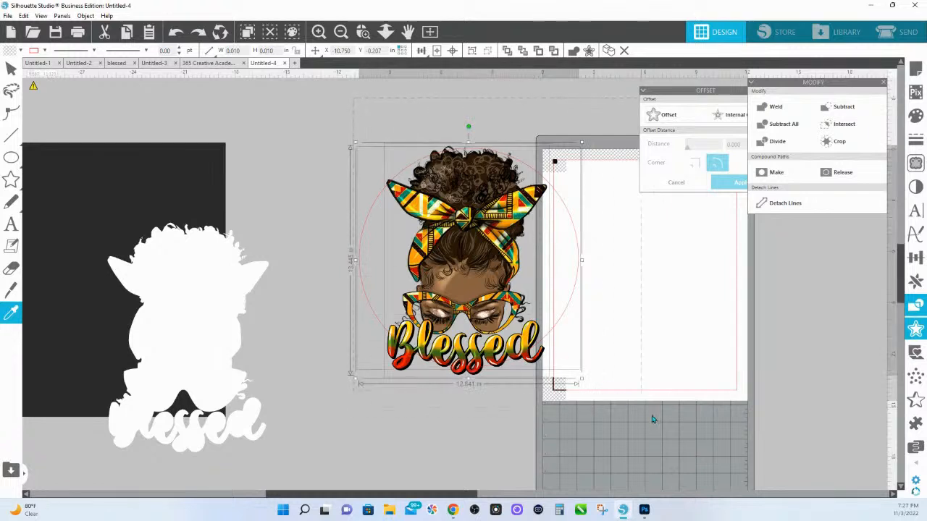
key("Escape")
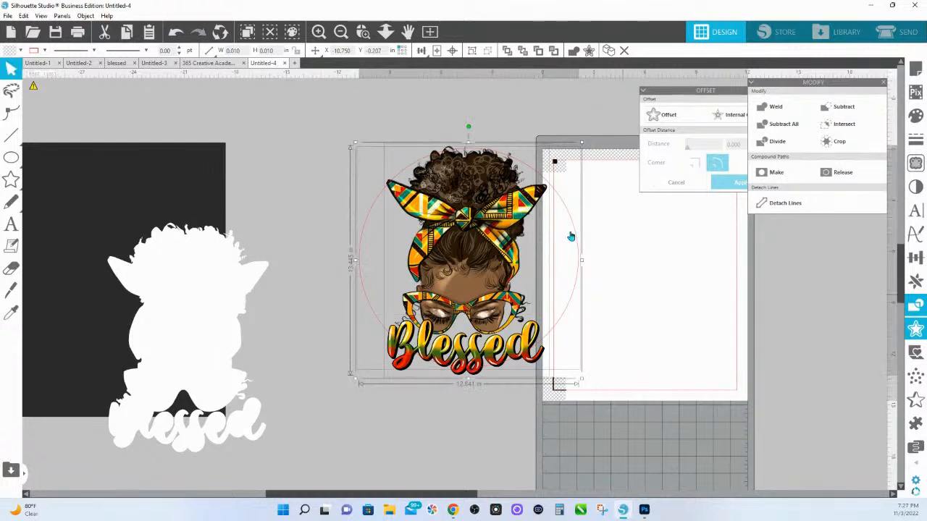
left_click(846, 108)
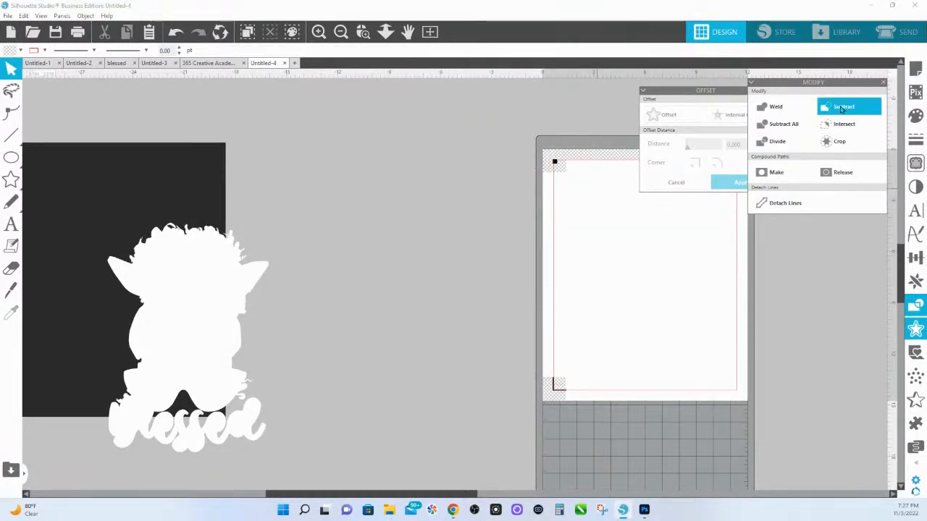
left_click_drag(357, 165, 594, 372)
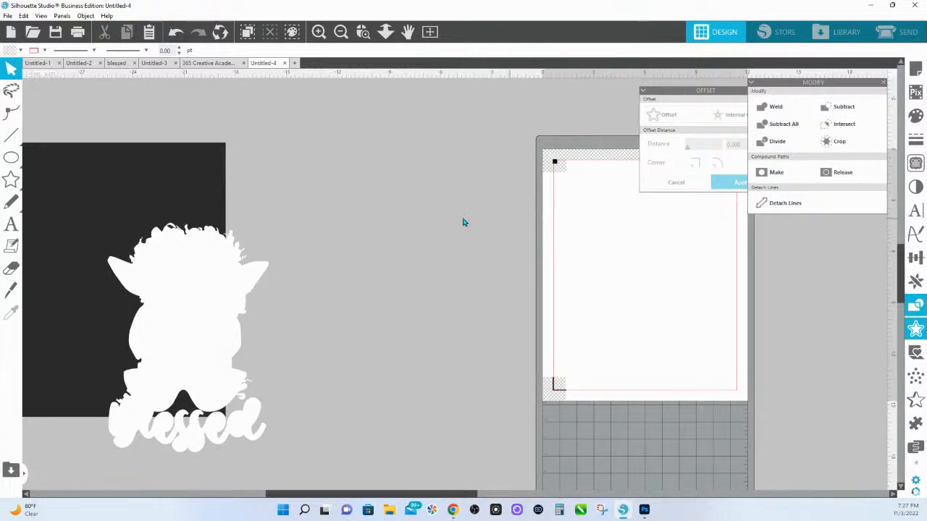
left_click(179, 34)
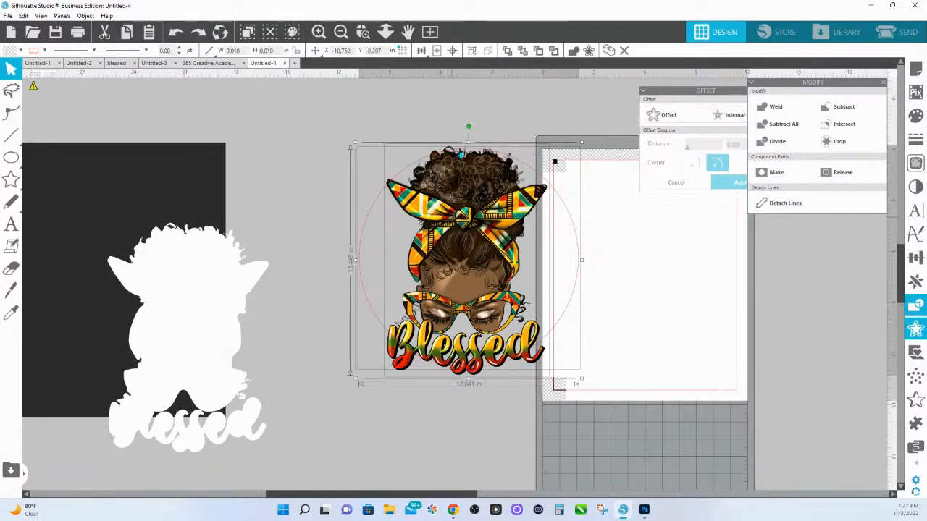
left_click(474, 101)
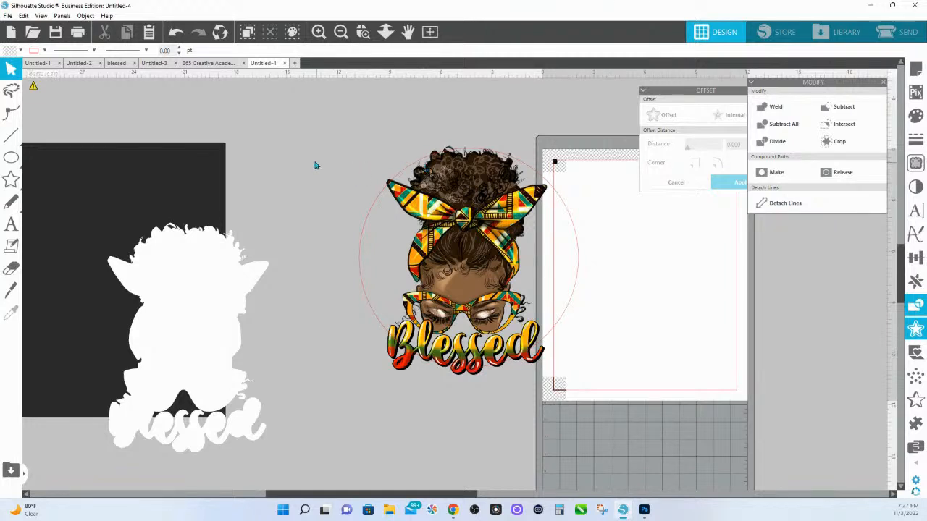
Step: Select the circle and the Blessed picture together and apply Subtract once more
left_click_drag(286, 108, 590, 314)
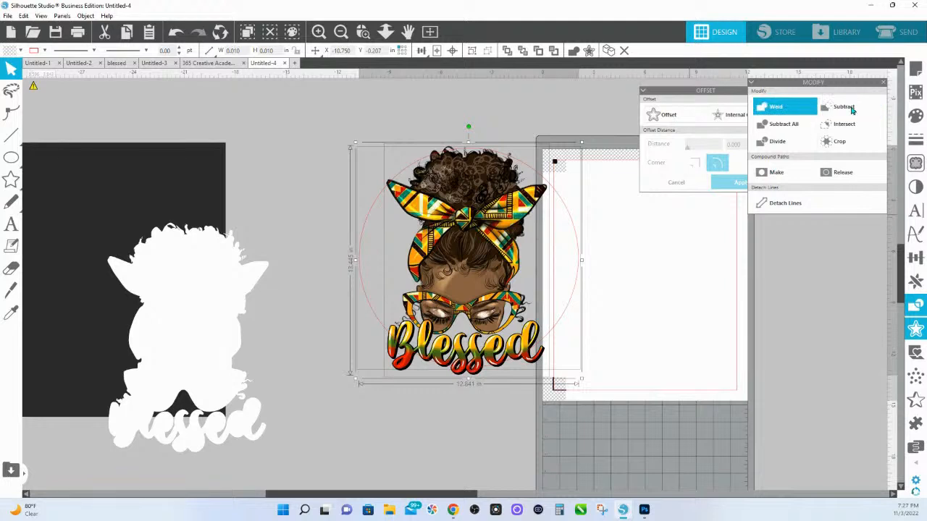
left_click(821, 109)
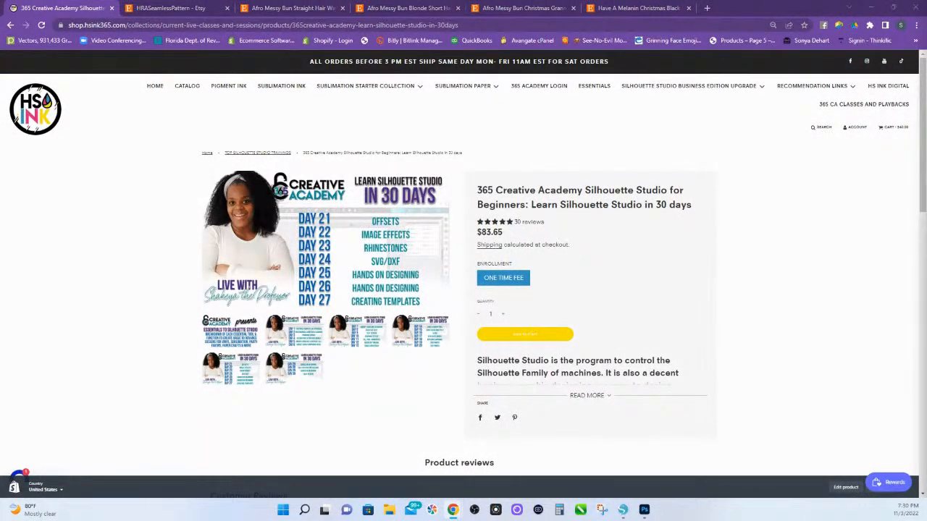
Step: Open the shop's home page in the browser and look through it down to the top Silhouette Studio trainings
left_click(45, 111)
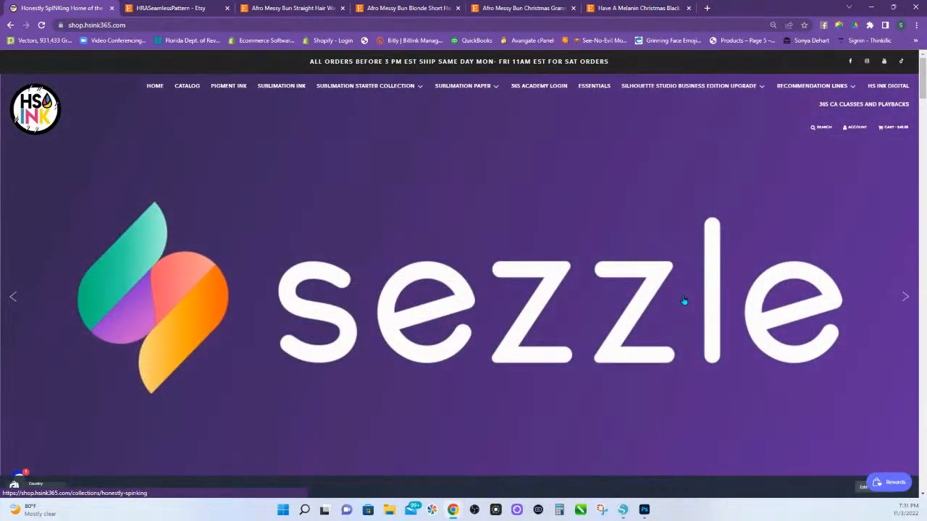
scroll(860, 431, "down", 3)
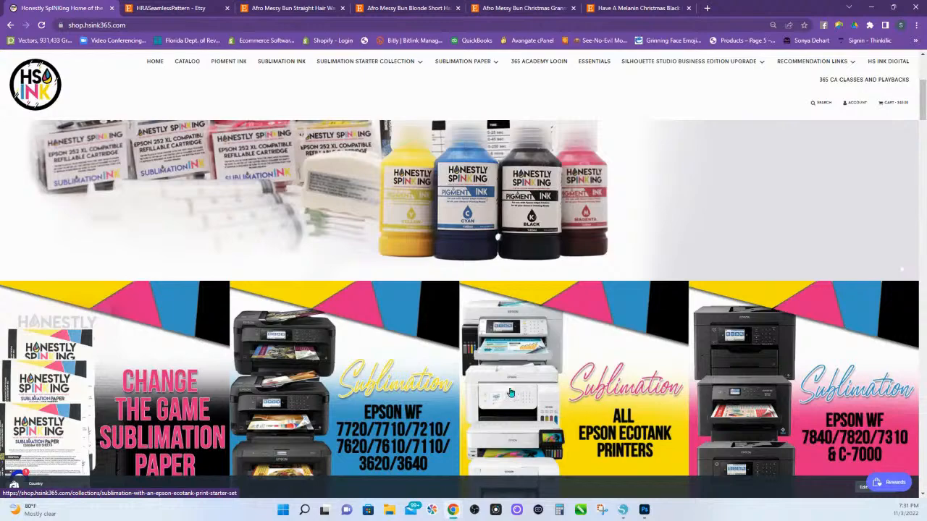
scroll(557, 354, "down", 5)
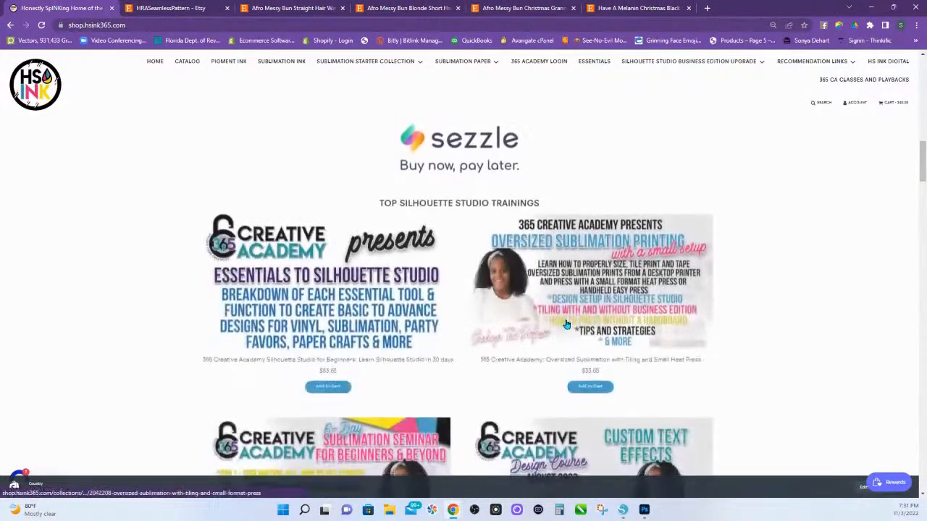